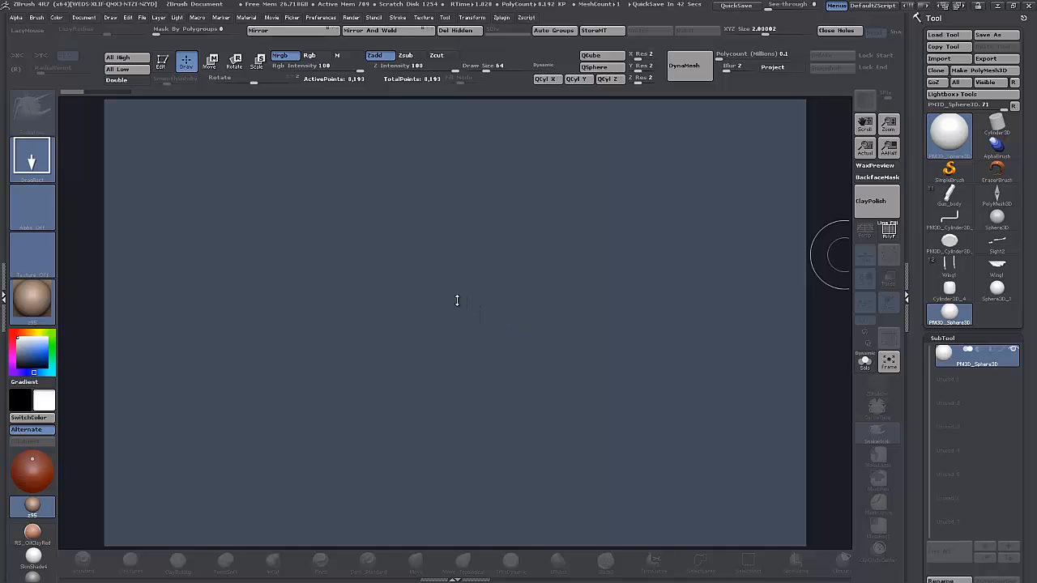
Step: Make a polymesh copy of the sphere, clear the canvas, and draw it as a single large object in Edit mode
mouse_move(457, 300)
left_mouse_down()
mouse_move(458, 450)
mouse_move(448, 461)
left_mouse_up()
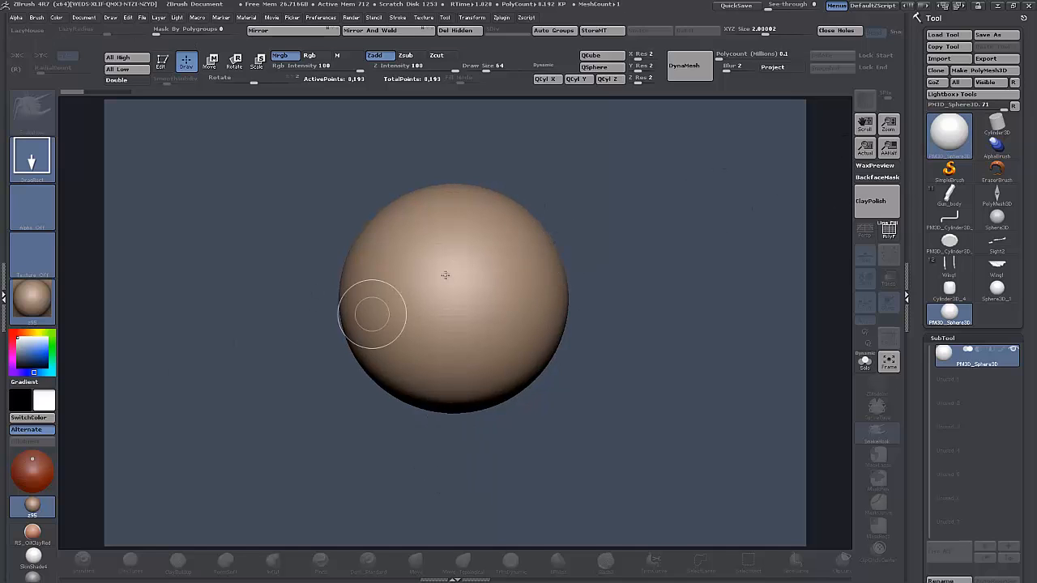
left_click(982, 71)
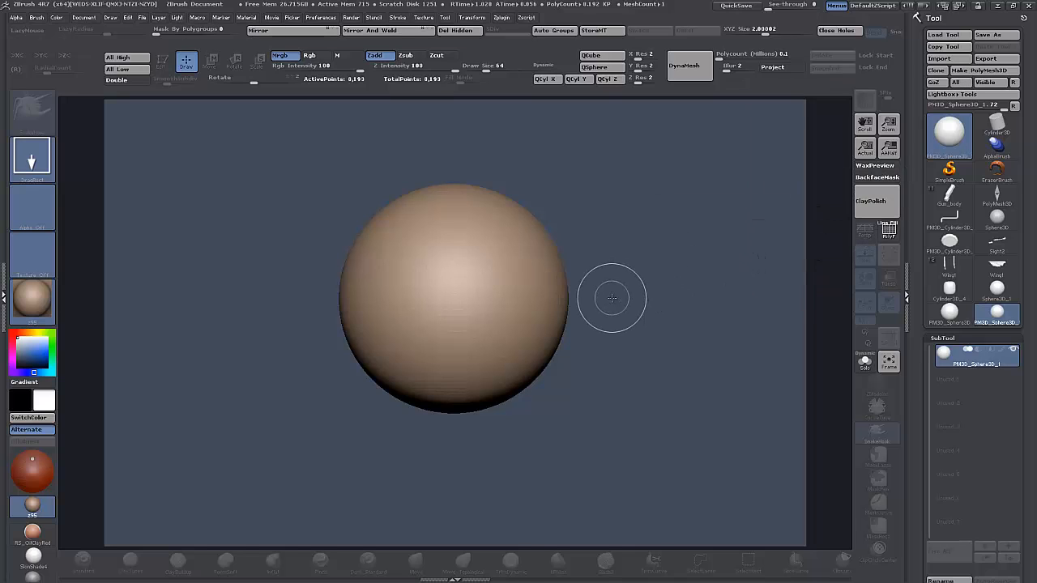
left_click_drag(623, 320, 608, 470)
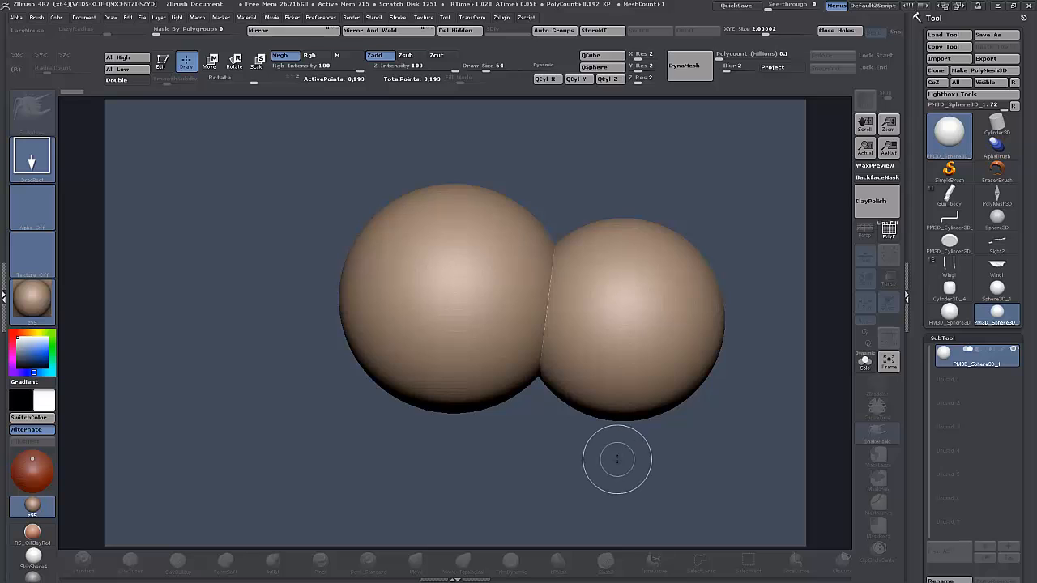
key("ctrl+n")
left_click_drag(468, 294, 458, 467)
key("t")
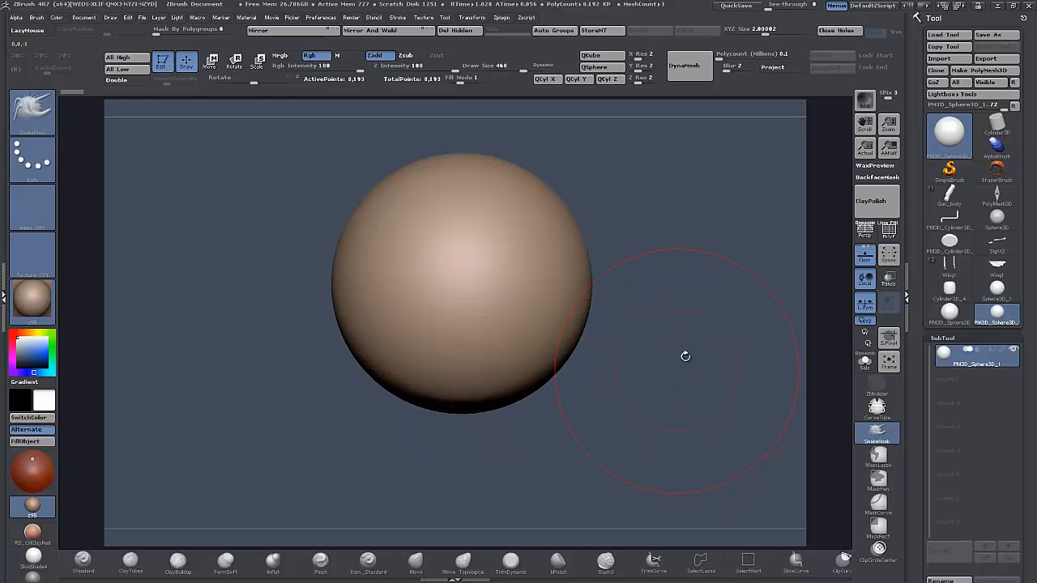
left_click_drag(655, 344, 701, 348)
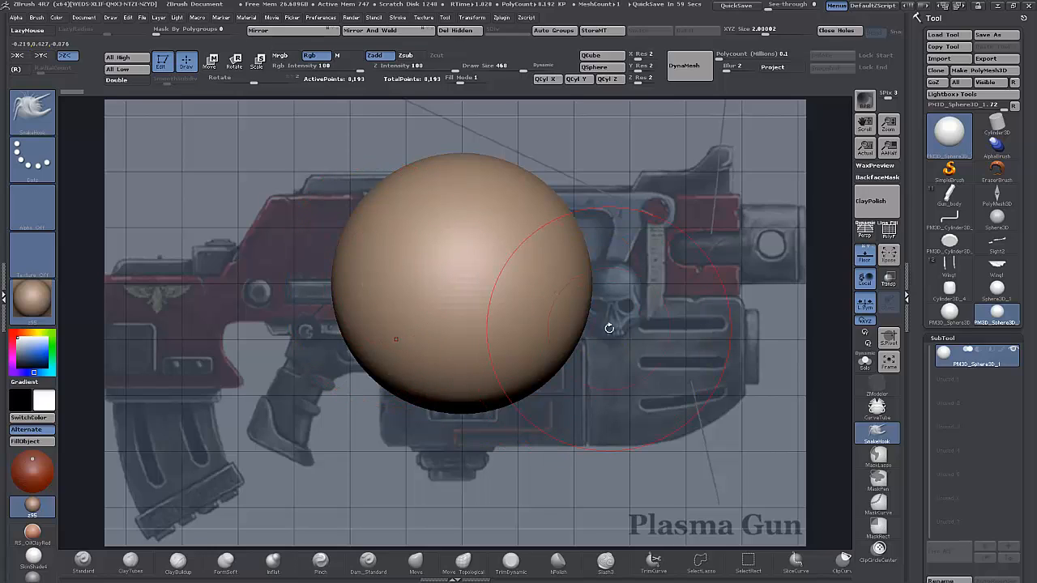
Step: Crop the left-right grid reference image to the skull, with crop width 85 and crop height 105
left_click(111, 18)
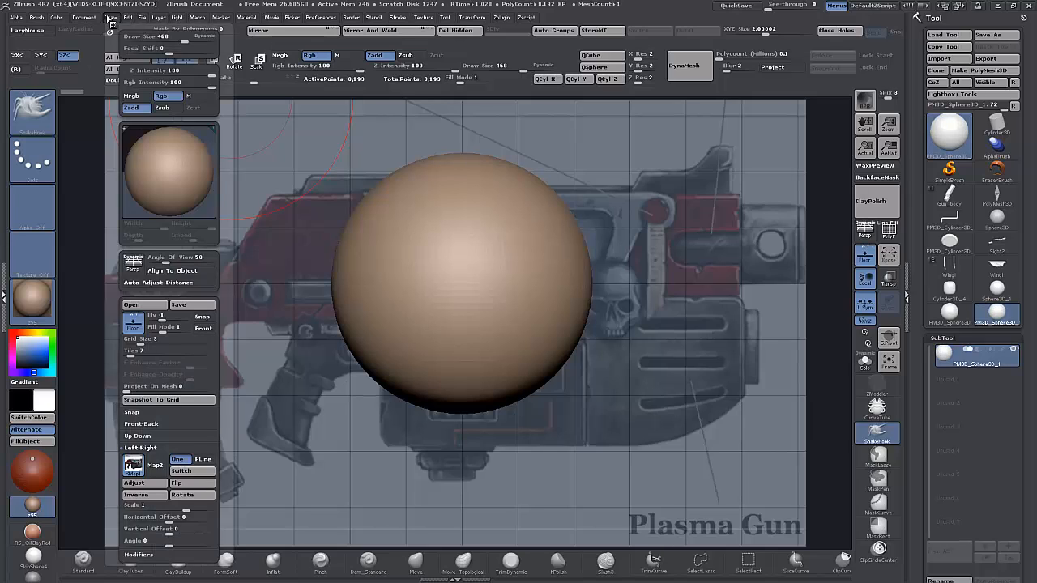
left_click(144, 484)
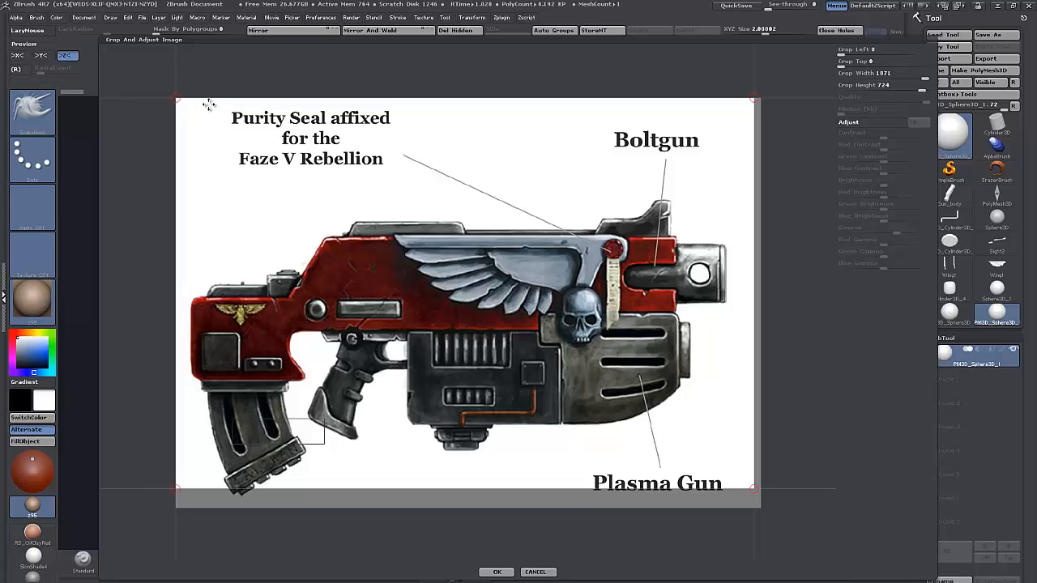
left_click_drag(176, 97, 558, 285)
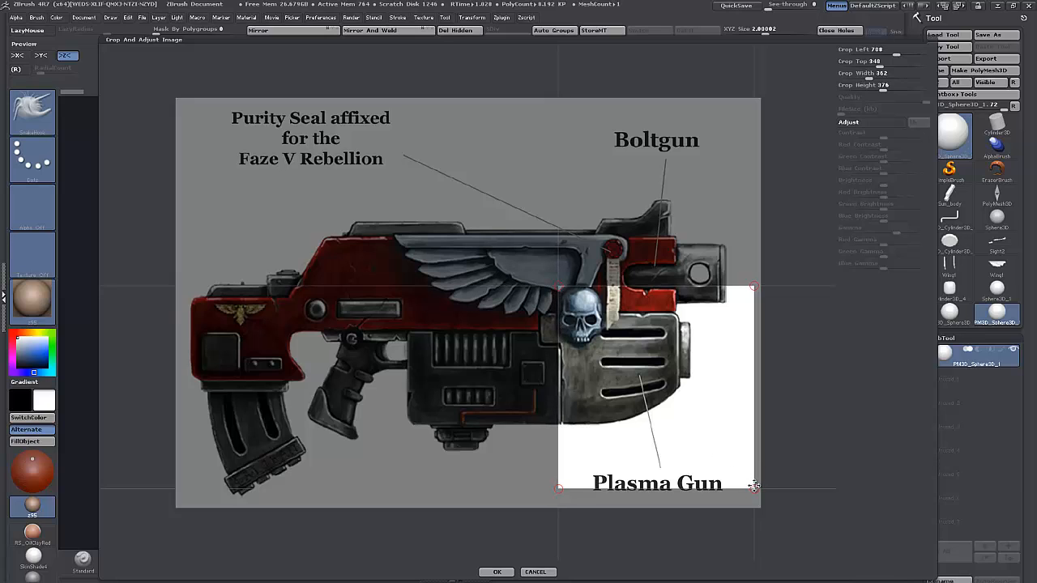
left_click_drag(754, 486, 605, 342)
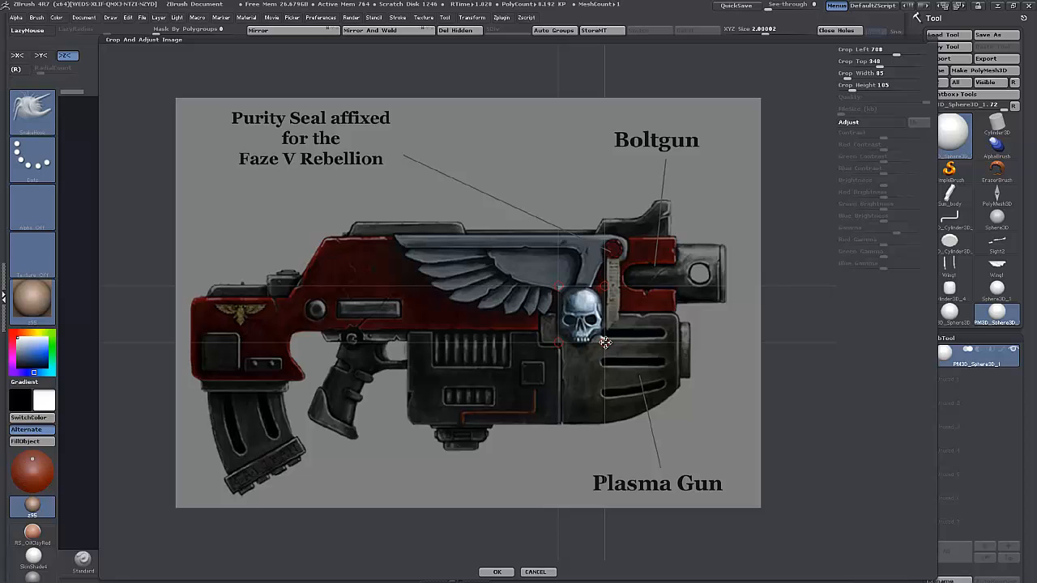
left_click(498, 573)
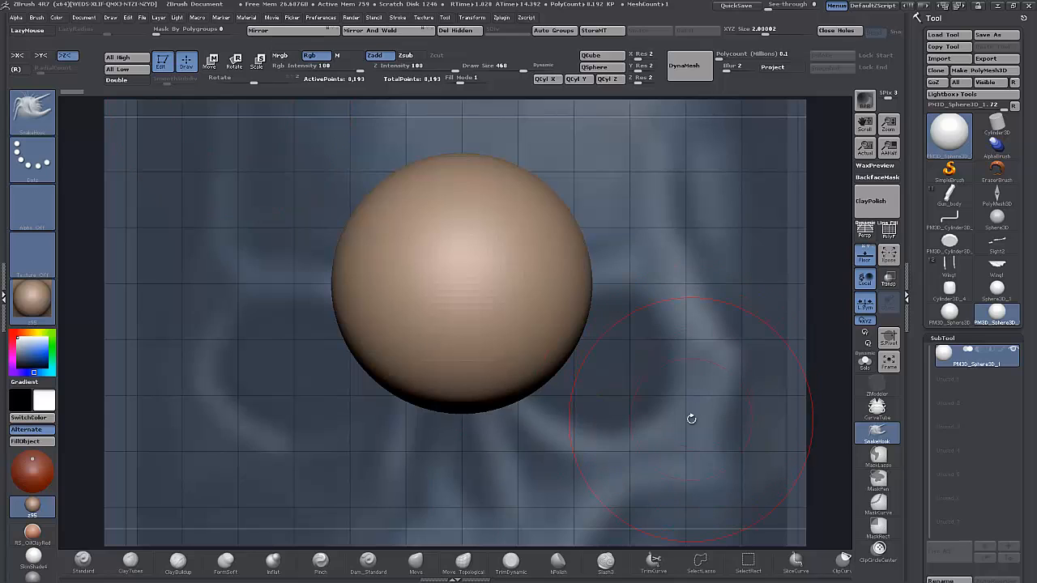
Step: Enlarge the sphere to an XYZ size of about 4.78 so it roughly covers the skull reference
left_click_drag(691, 419, 673, 334, "alt")
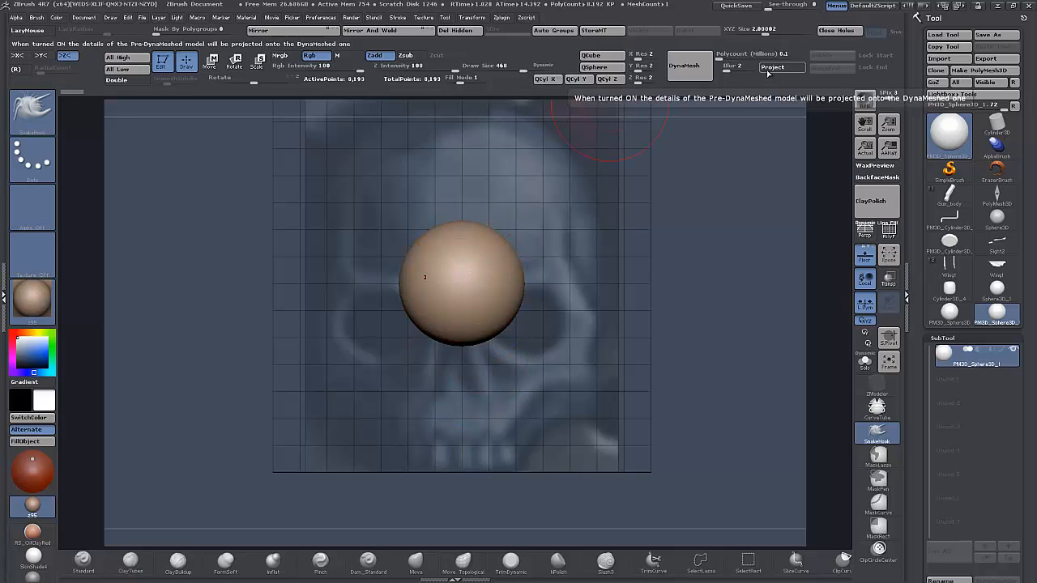
left_click_drag(762, 30, 770, 30)
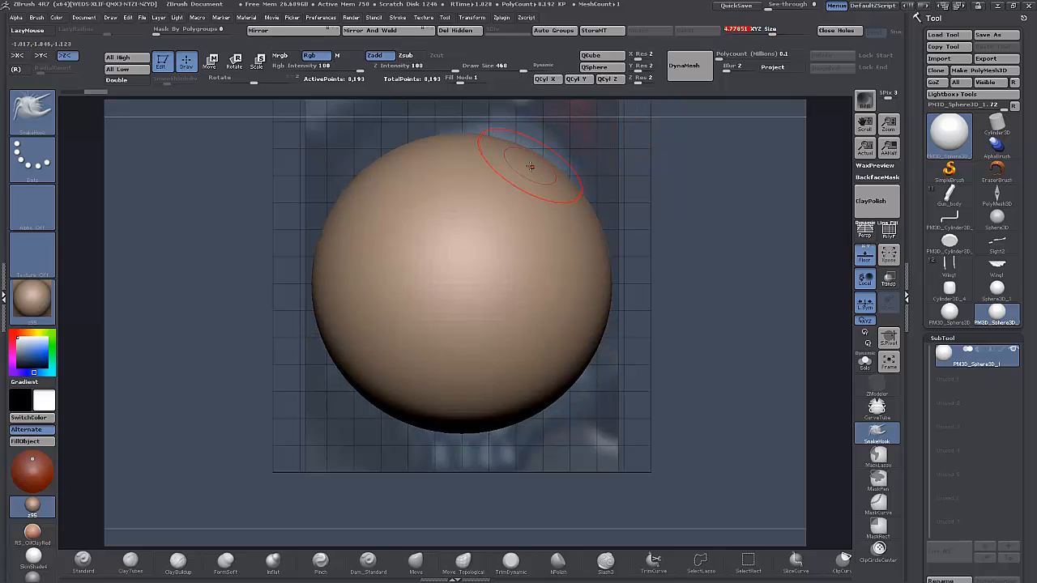
mouse_move(997, 126)
Step: Pull the sphere's top and sides toward the skull outline with the SnakeHook brush at draw size 772
left_click_drag(213, 243, 322, 264, "alt")
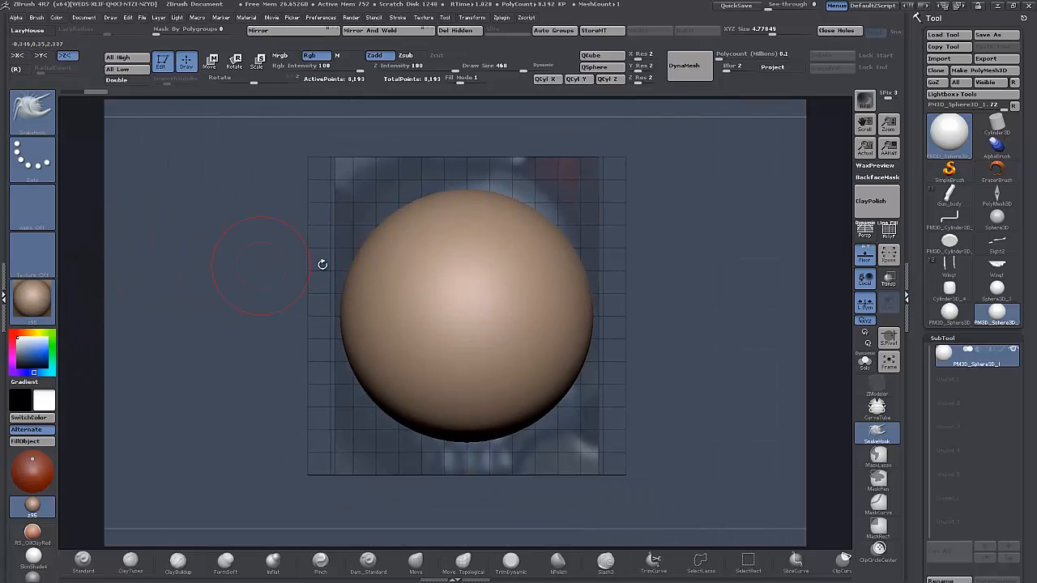
key("bracketright")
key("bracketright")
mouse_move(513, 205)
left_mouse_down()
mouse_move(530, 186)
mouse_move(499, 171)
left_mouse_up()
left_click_drag(537, 225, 557, 210)
mouse_move(561, 253)
left_mouse_down()
mouse_move(573, 242)
mouse_move(567, 227)
left_mouse_up()
mouse_move(564, 365)
left_mouse_down()
mouse_move(551, 364)
mouse_move(566, 374)
left_mouse_up()
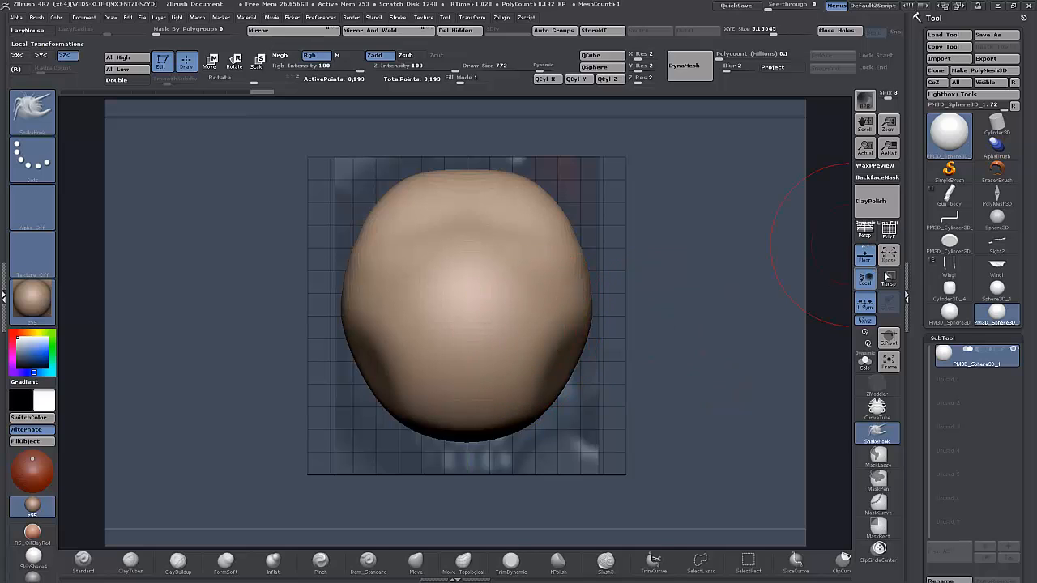
Step: Try the Unify deformation on the skull mesh and undo it
left_click_drag(914, 342, 919, 212)
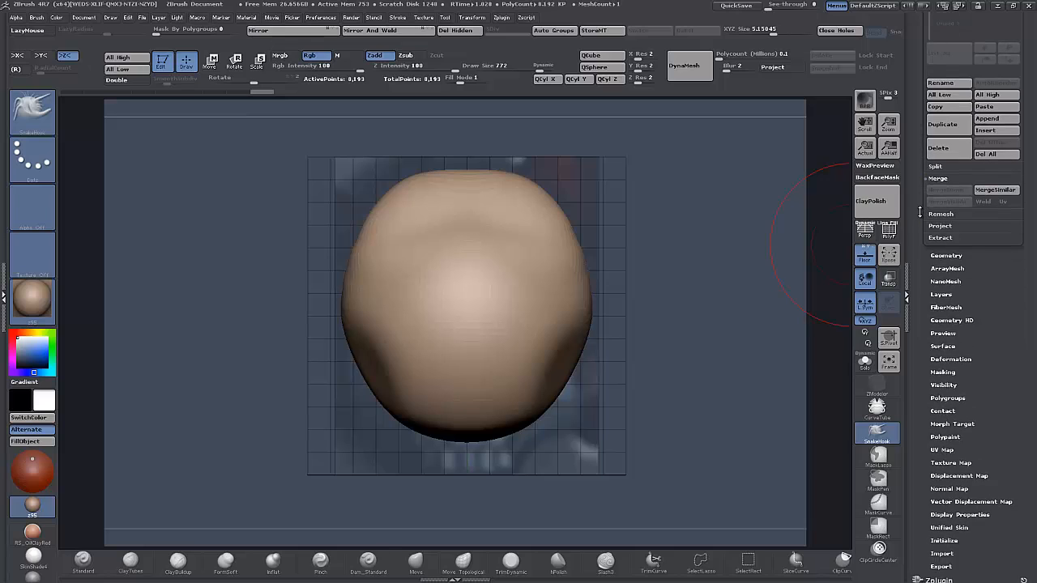
left_click(941, 358)
left_click(944, 28)
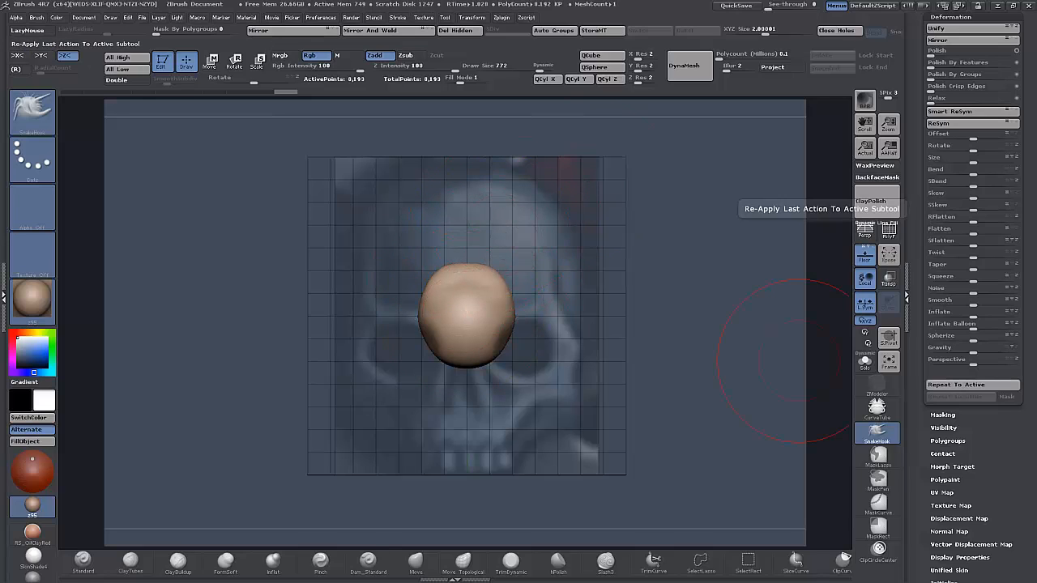
key("ctrl+z")
key("ctrl+z")
key("ctrl+z")
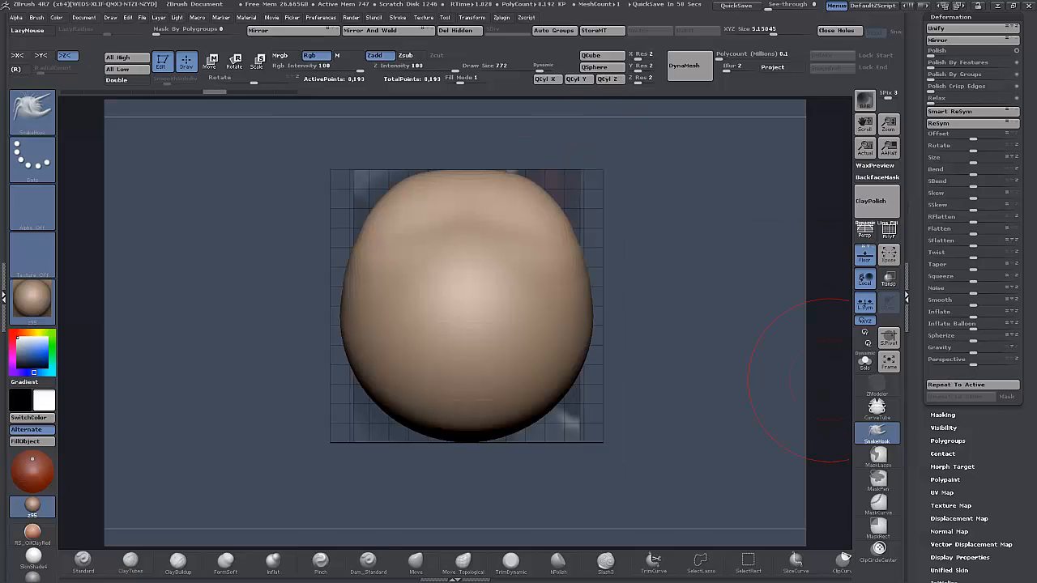
Step: Push in the upper sides of the skull form with a smaller SnakeHook brush
left_click(108, 17)
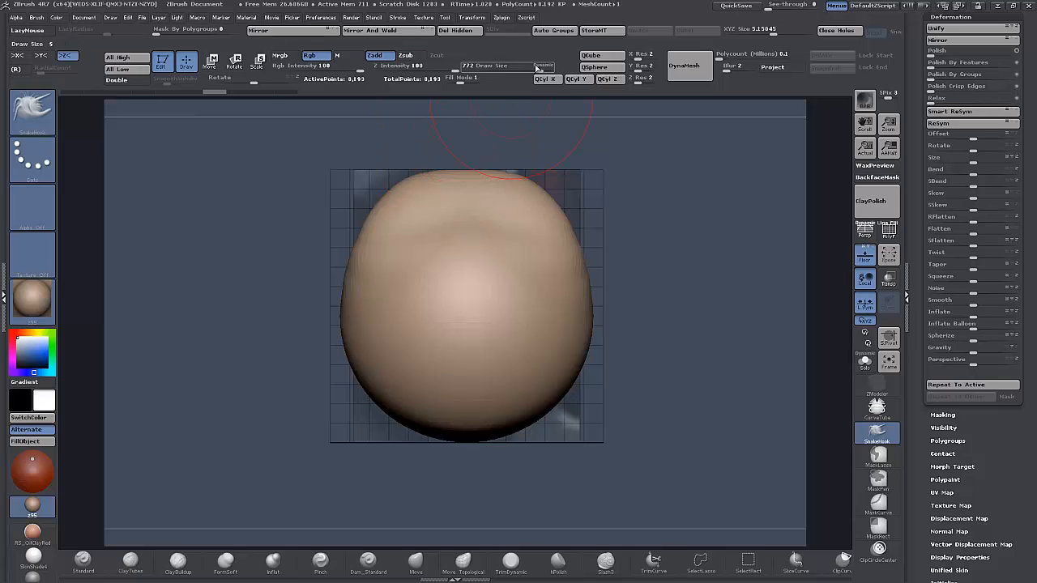
mouse_move(639, 330)
left_mouse_down("alt")
mouse_move(637, 295)
mouse_move(624, 314)
left_mouse_up("alt")
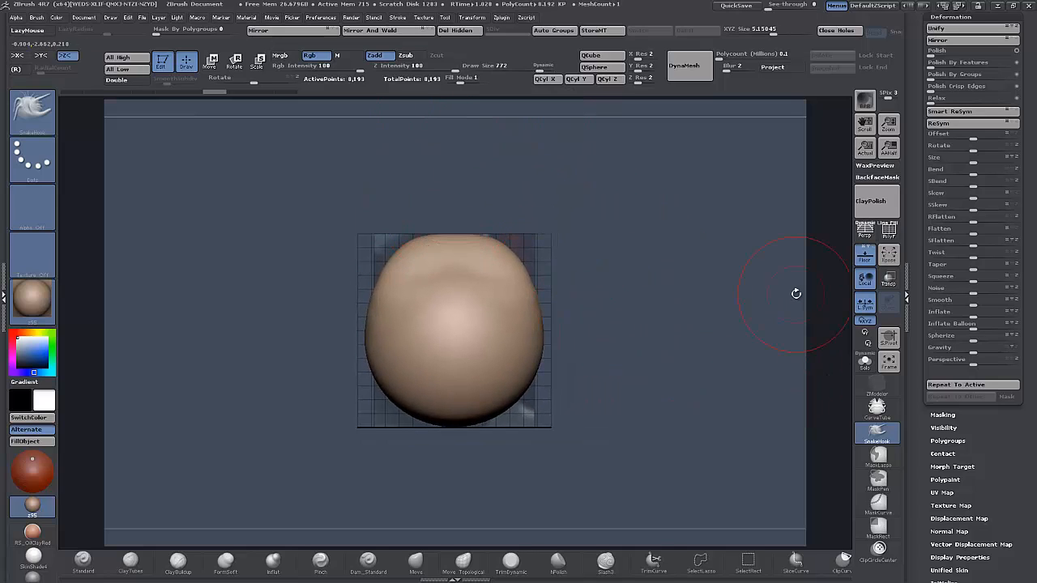
key("bracketleft")
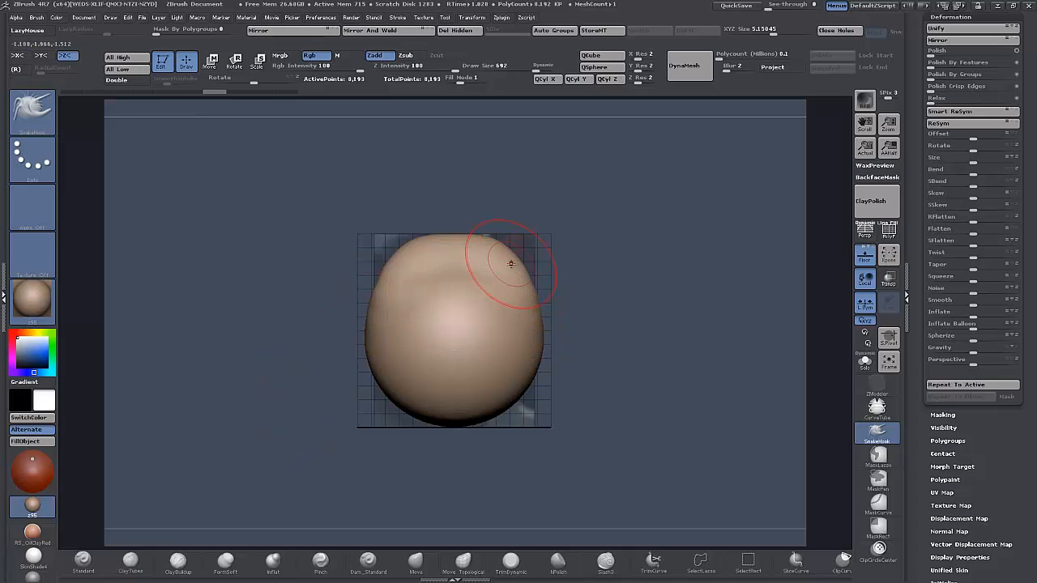
mouse_move(515, 261)
left_mouse_down()
mouse_move(522, 253)
mouse_move(525, 265)
mouse_move(504, 284)
mouse_move(521, 274)
left_mouse_up()
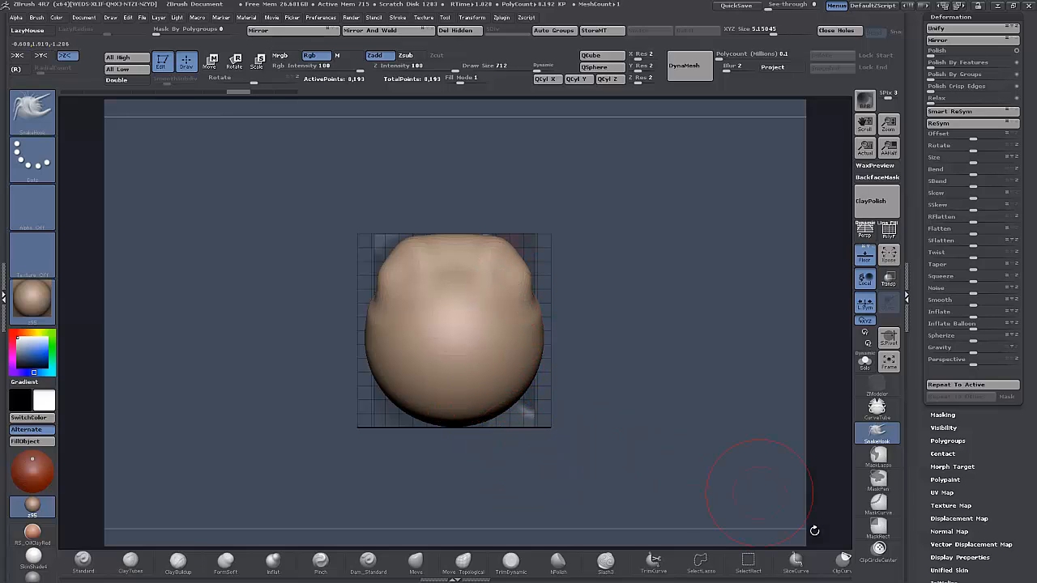
Step: Clip the lower sides, jaw corners, flat base and upper corners of the skull form with ClipCurve
left_click(843, 567)
left_click_drag(519, 419, 552, 317, "ctrl+shift")
mouse_move(616, 274)
left_mouse_down("ctrl+shift")
mouse_move(580, 350)
mouse_move(560, 448)
mouse_move(521, 489)
mouse_move(498, 478)
left_mouse_up("ctrl+shift")
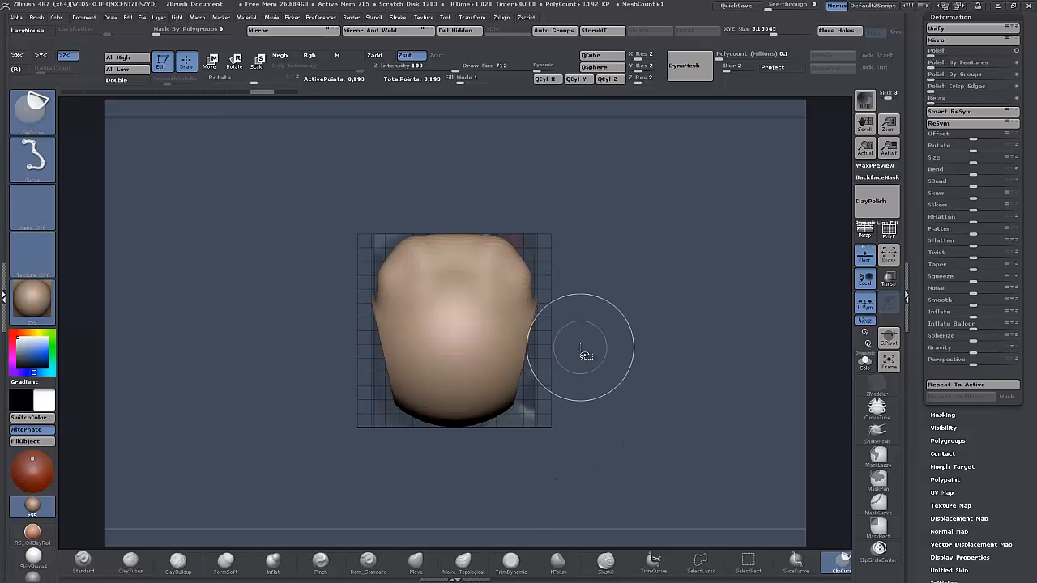
left_click_drag(563, 340, 444, 493, "ctrl+shift")
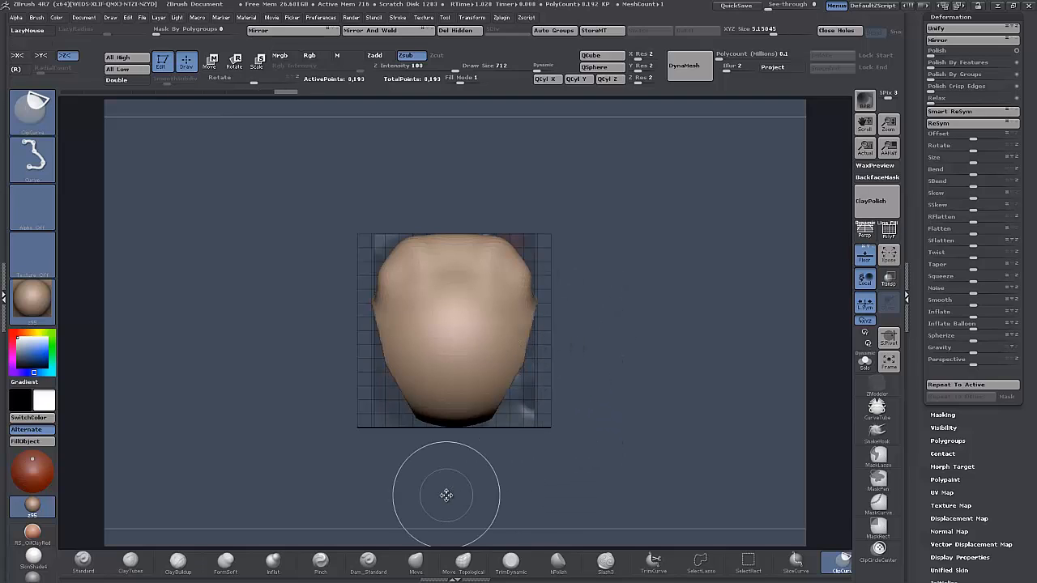
left_click_drag(573, 417, 319, 416, "ctrl+shift")
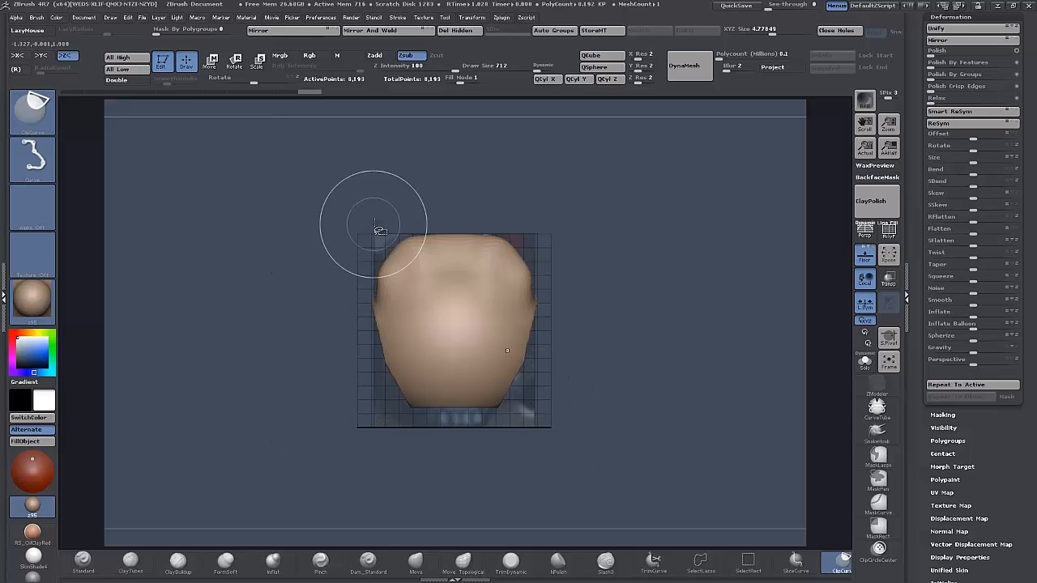
mouse_move(451, 181)
left_mouse_down("ctrl+shift")
mouse_move(562, 317)
mouse_move(550, 300)
mouse_move(564, 342)
mouse_move(551, 343)
mouse_move(545, 324)
left_mouse_up("ctrl+shift")
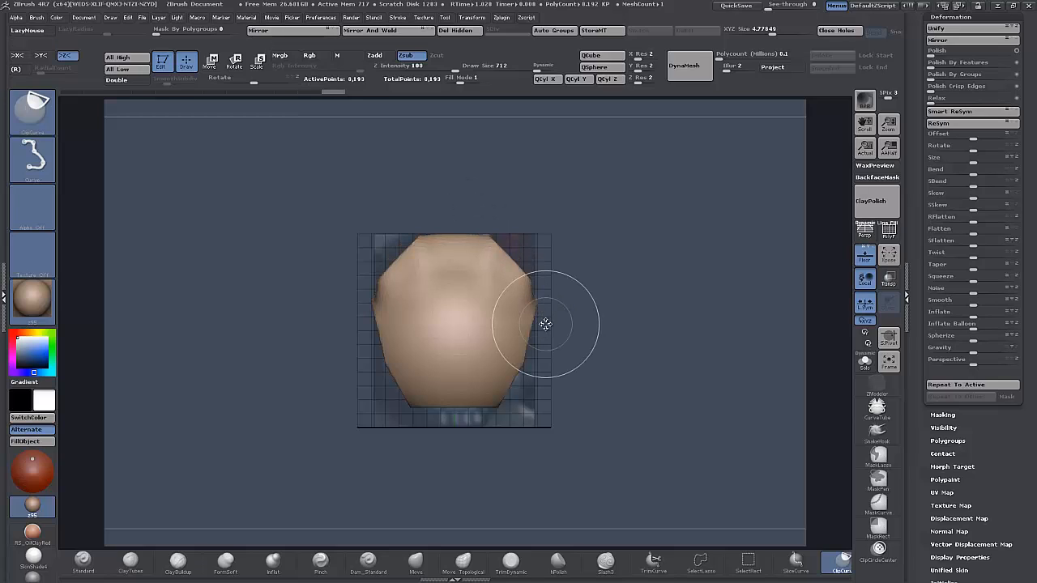
Step: Check the form from the side and clip its upper sides narrower with further ClipCurve cuts
mouse_move(653, 359)
left_mouse_down()
mouse_move(597, 378)
mouse_move(627, 378)
mouse_move(602, 389)
mouse_move(674, 374)
left_mouse_up()
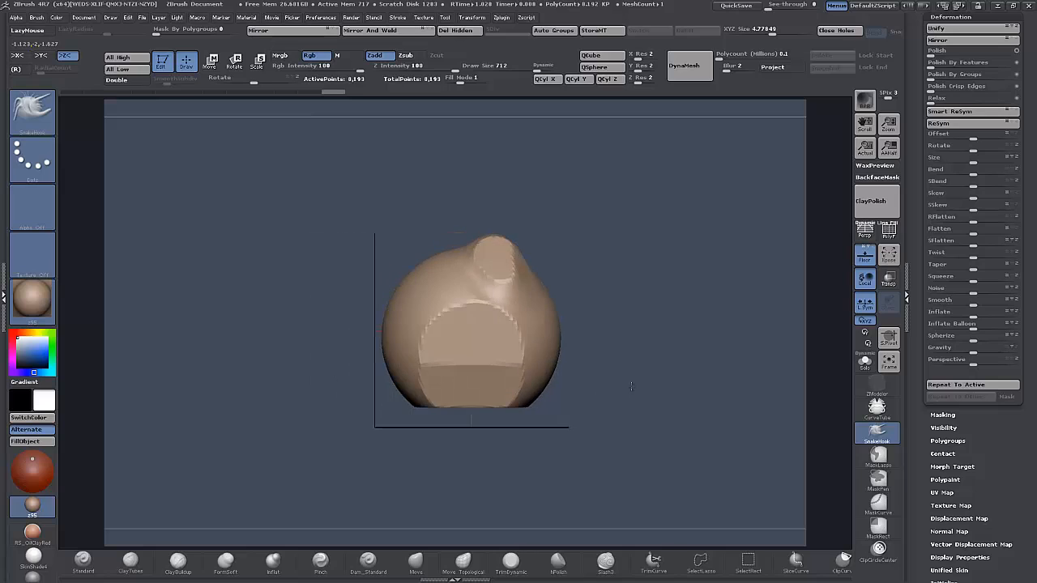
mouse_move(448, 212)
left_mouse_down("ctrl+shift")
mouse_move(463, 354)
mouse_move(394, 172)
mouse_move(405, 119)
mouse_move(401, 301)
mouse_move(444, 115)
mouse_move(451, 213)
mouse_move(479, 169)
left_mouse_up("ctrl+shift")
left_click(877, 431)
left_click_drag(683, 475, 612, 460, "shift")
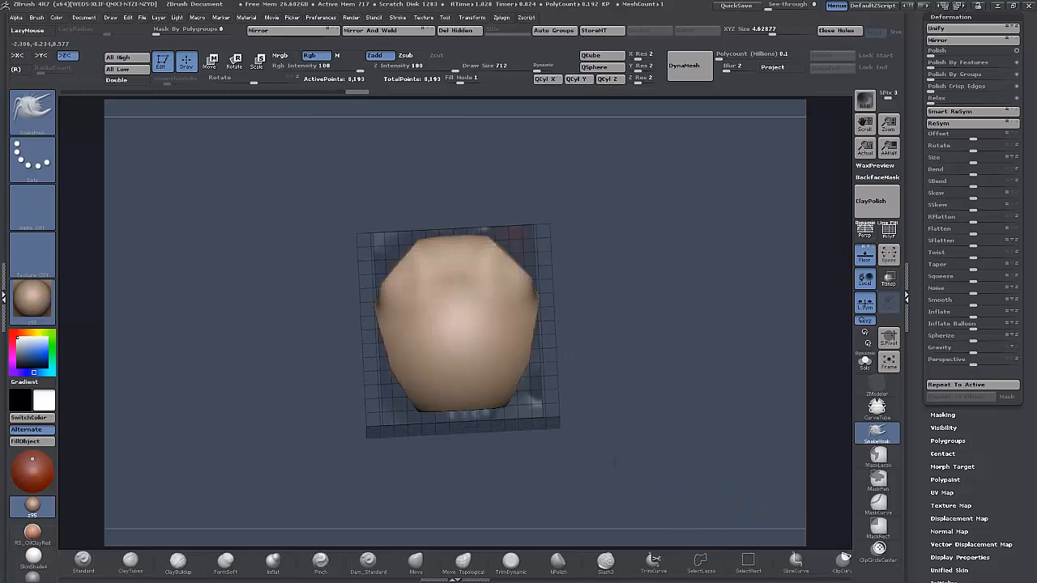
mouse_move(496, 172)
left_mouse_down("ctrl+shift")
mouse_move(564, 370)
mouse_move(558, 387)
left_mouse_up("ctrl+shift")
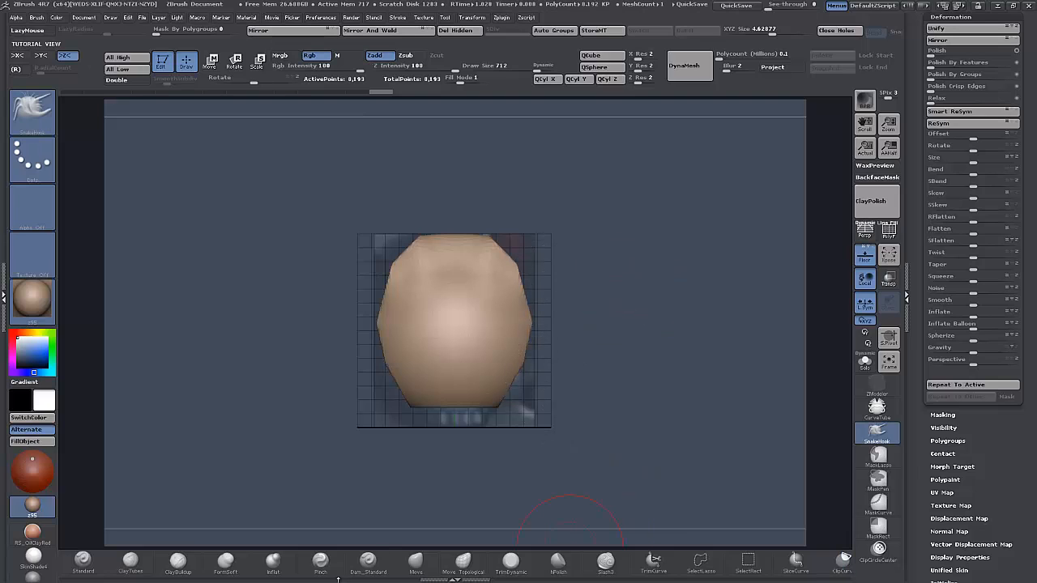
Step: Soften the hard clipped edges along the sides and underside of the skull form with the TrimDynamic brush
left_click(519, 574)
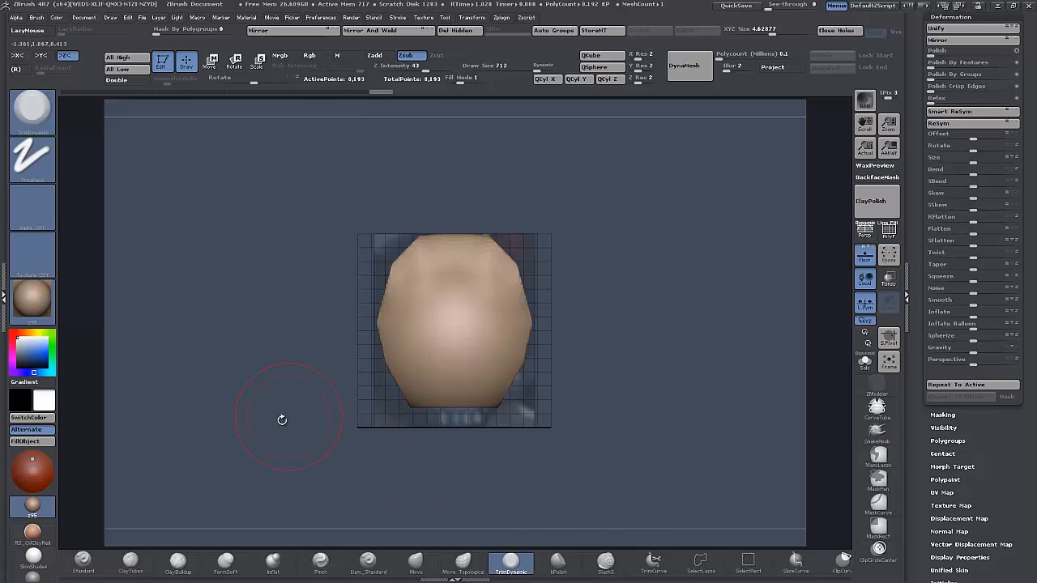
mouse_move(282, 419)
left_mouse_down()
mouse_move(451, 301)
mouse_move(417, 277)
left_mouse_up()
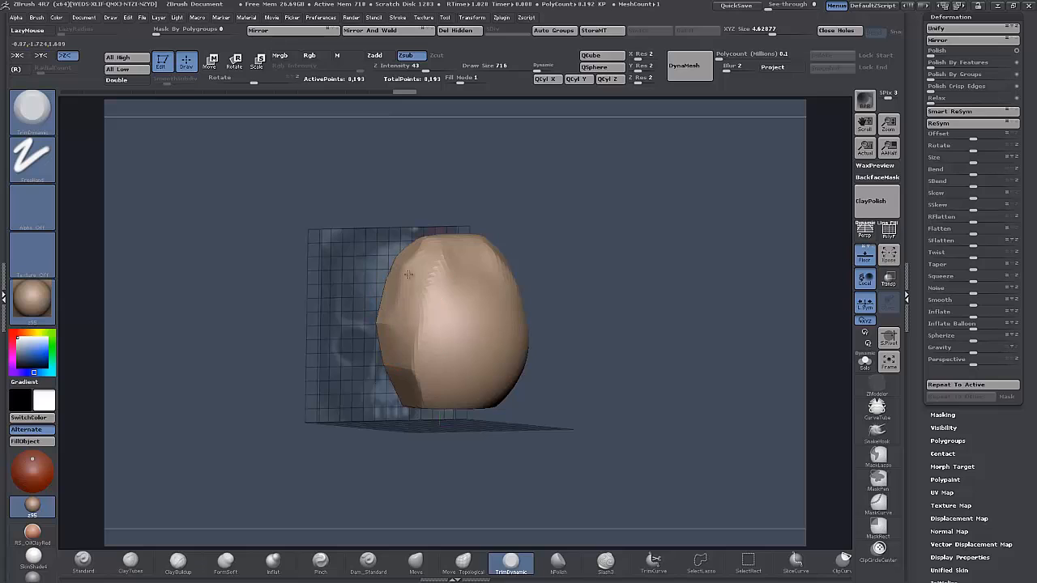
left_click_drag(408, 275, 410, 358)
left_click_drag(399, 315, 418, 384)
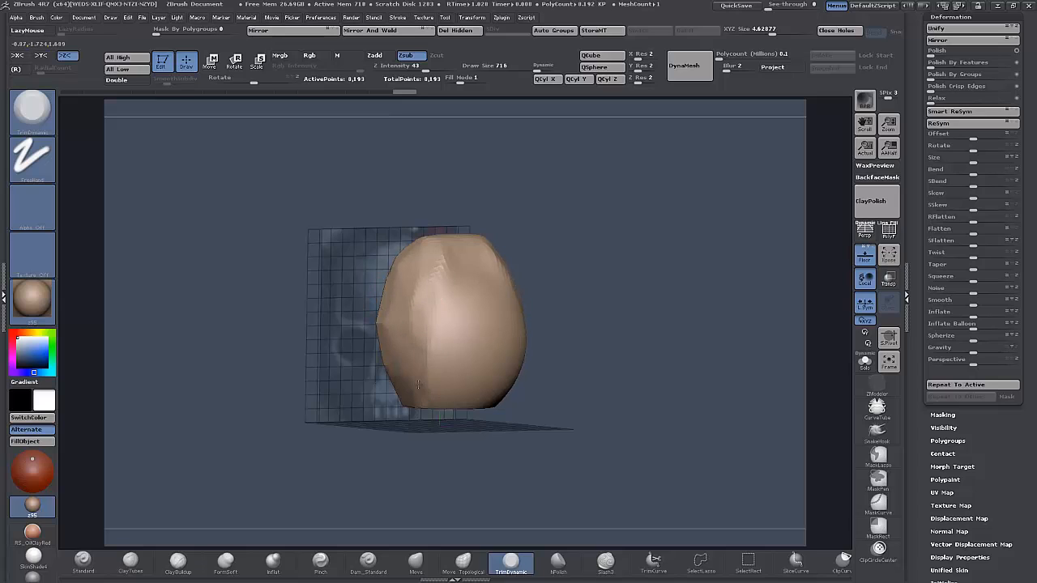
left_click_drag(364, 442, 374, 344)
mouse_move(440, 382)
left_mouse_down()
mouse_move(465, 405)
mouse_move(426, 396)
mouse_move(419, 305)
left_mouse_up()
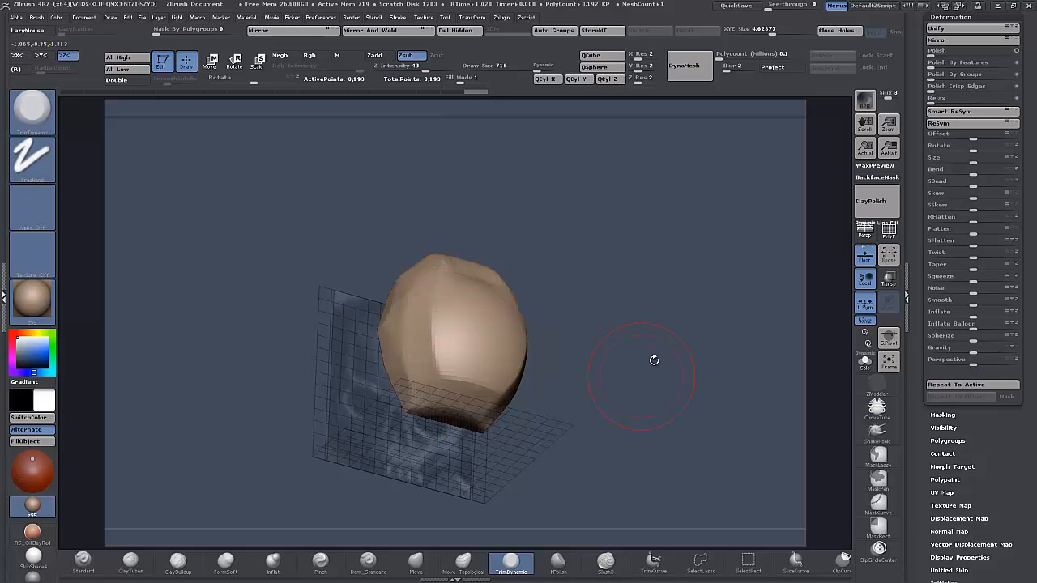
left_click_drag(653, 360, 636, 417)
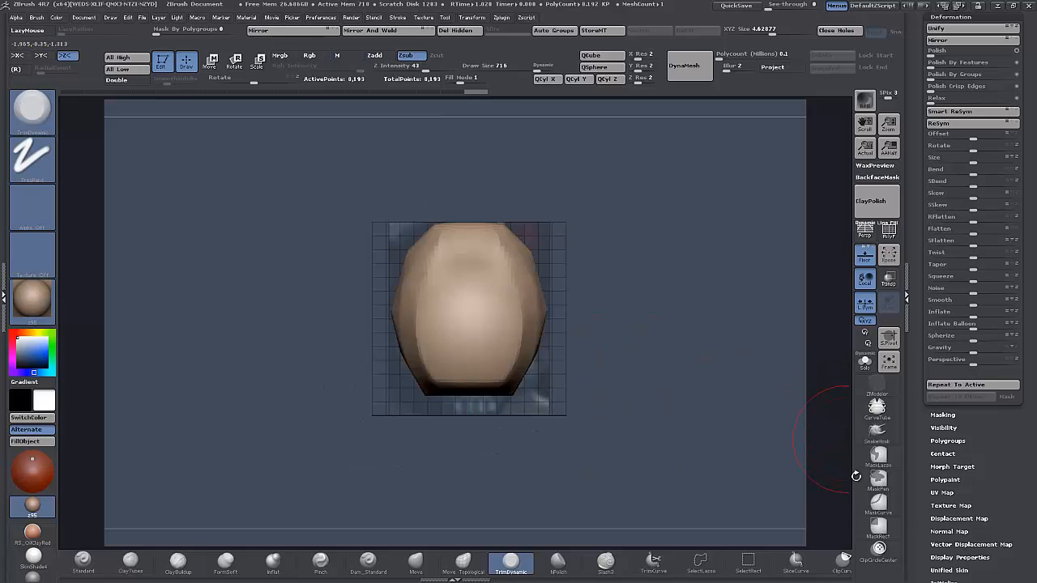
Step: Reshape the skull form's side silhouette at temple and cheek height with SnakeHook strokes
left_click(878, 429)
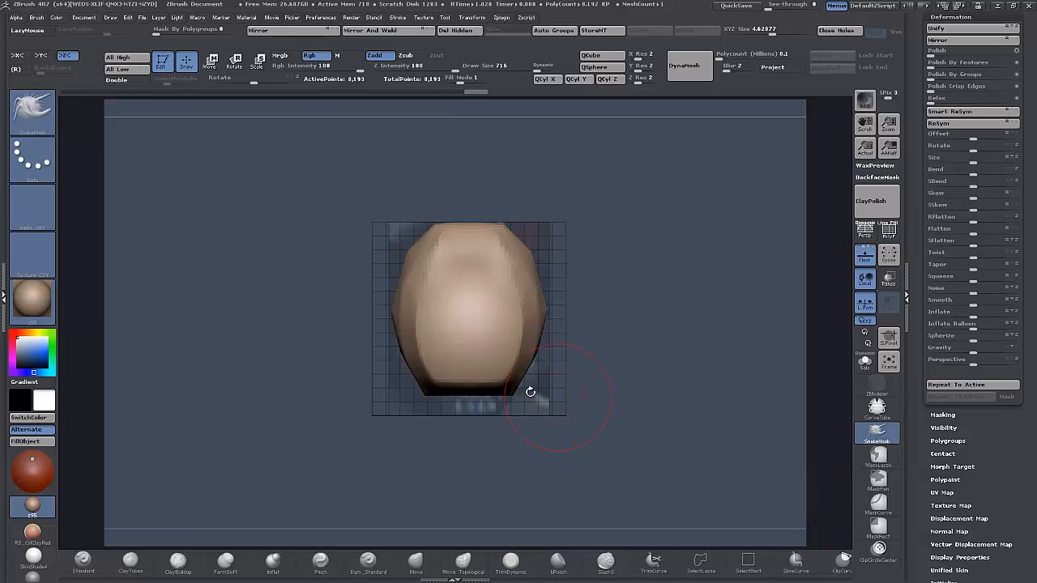
left_click_drag(537, 331, 532, 311)
left_click_drag(604, 340, 576, 338)
left_click_drag(519, 326, 534, 314)
mouse_move(607, 324)
left_mouse_down()
mouse_move(551, 305)
mouse_move(495, 226)
mouse_move(540, 282)
left_mouse_up()
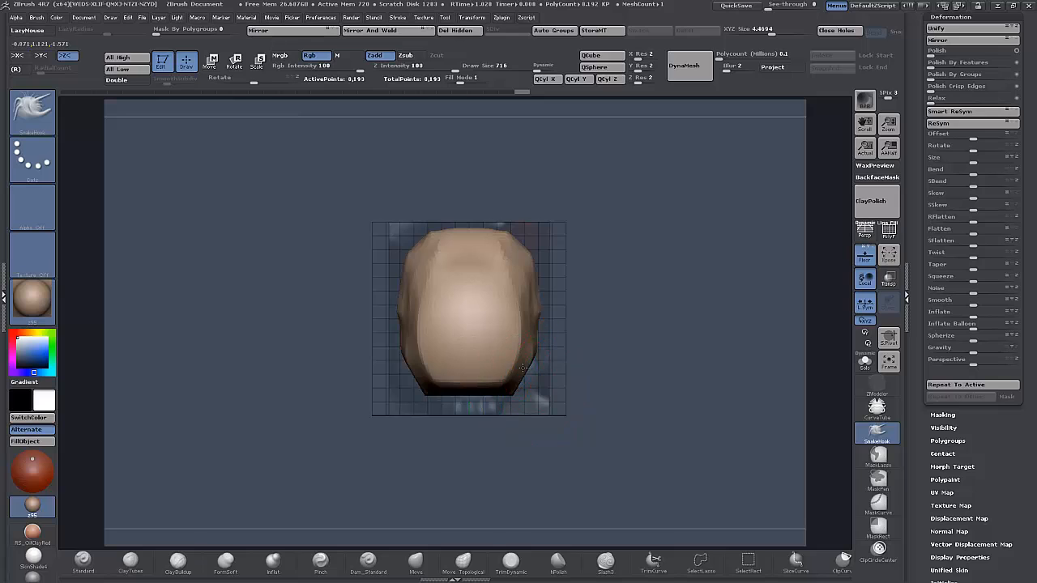
Step: Pull in the lower jaw sides with SnakeHook strokes and smooth the forehead and lower front of the skull form
left_click_drag(523, 368, 527, 351)
left_click_drag(510, 389, 530, 345)
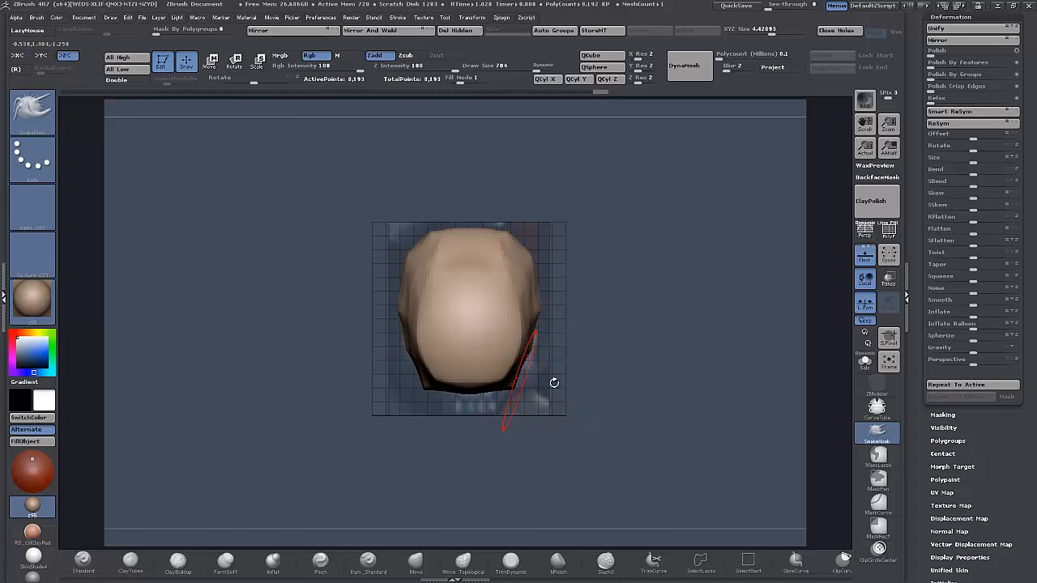
mouse_move(559, 387)
left_mouse_down()
mouse_move(519, 402)
mouse_move(603, 405)
mouse_move(630, 365)
mouse_move(625, 373)
left_mouse_up()
left_click_drag(482, 280, 489, 260, "shift")
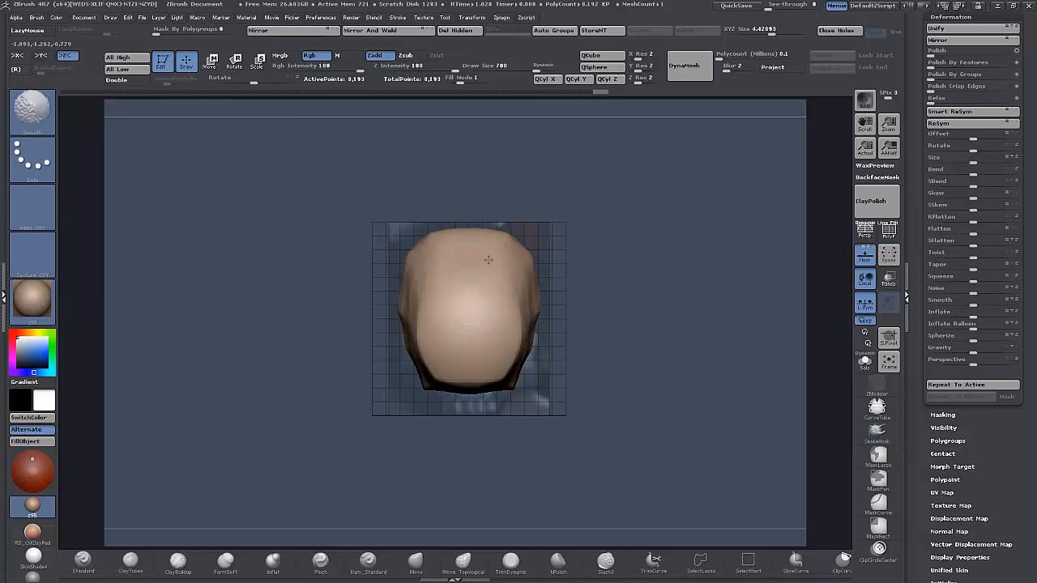
left_click_drag(472, 327, 497, 370, "shift")
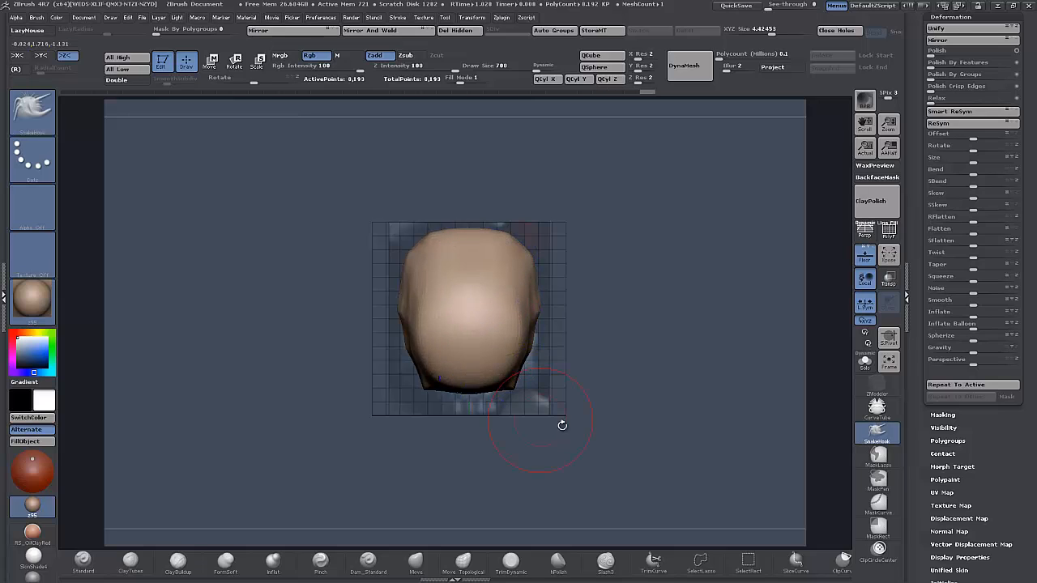
left_click_drag(560, 421, 551, 411)
Step: Set Fill Mode to 3 to overlay the reference, and shape the cheekbones and jaw sides to it with SnakeHook
left_click_drag(464, 82, 483, 82)
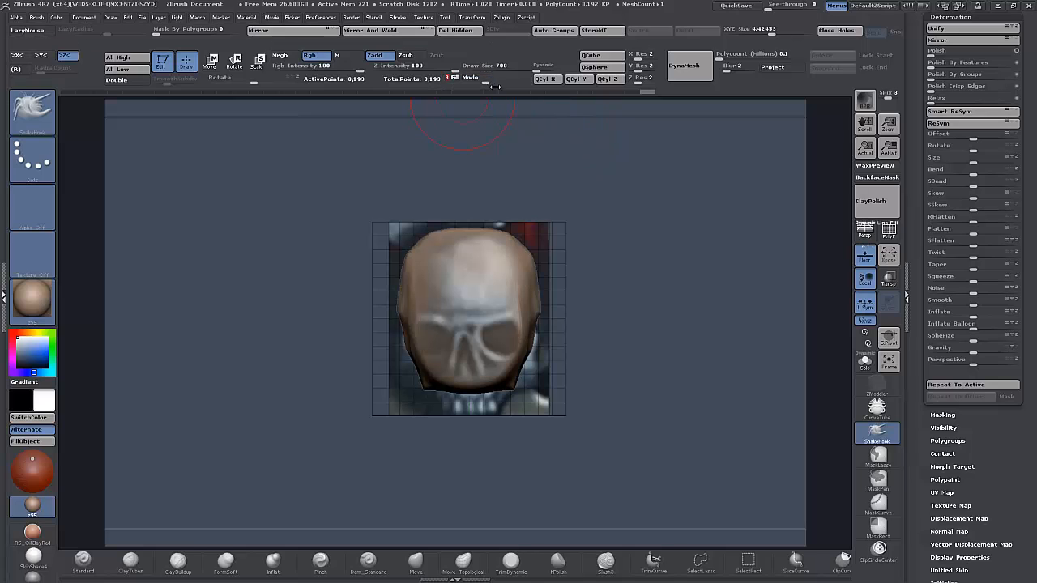
left_click_drag(579, 415, 586, 392, "alt")
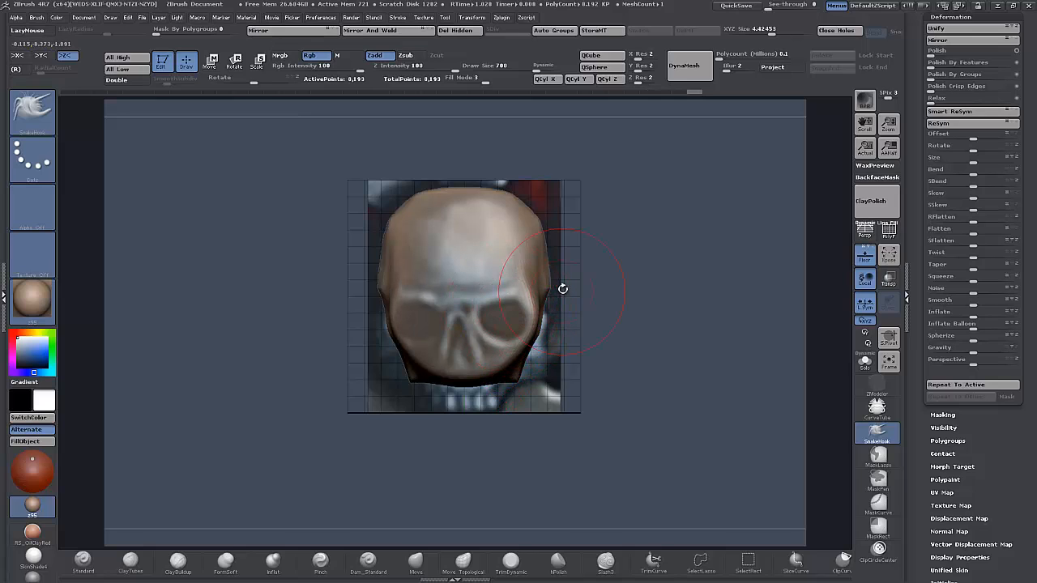
left_click_drag(544, 288, 554, 307)
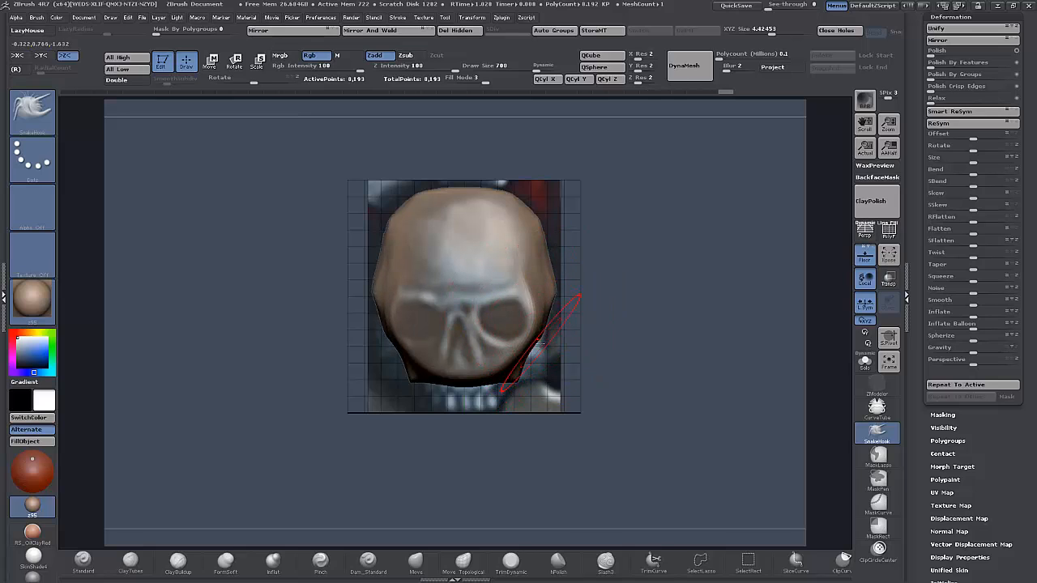
mouse_move(539, 344)
left_mouse_down()
mouse_move(531, 372)
mouse_move(547, 332)
mouse_move(532, 380)
left_mouse_up()
Step: Extend the chin down over the reference's teeth with SnakeHook and clip its underside flat with ClipCurve
mouse_move(531, 447)
left_mouse_down()
mouse_move(528, 474)
mouse_move(527, 420)
mouse_move(477, 448)
mouse_move(483, 394)
mouse_move(466, 393)
mouse_move(488, 400)
left_mouse_up()
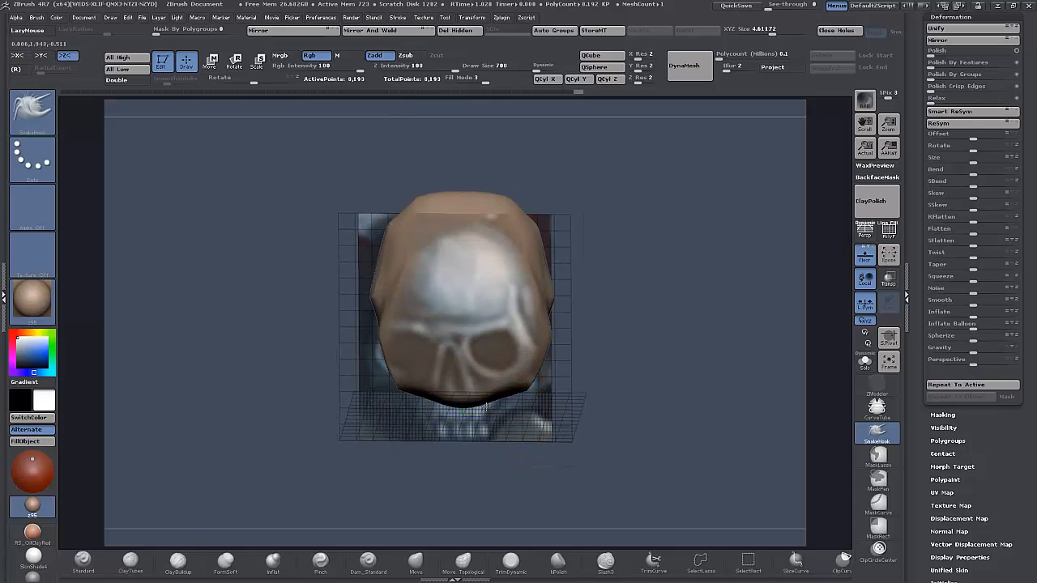
left_click_drag(583, 399, 559, 409, "shift")
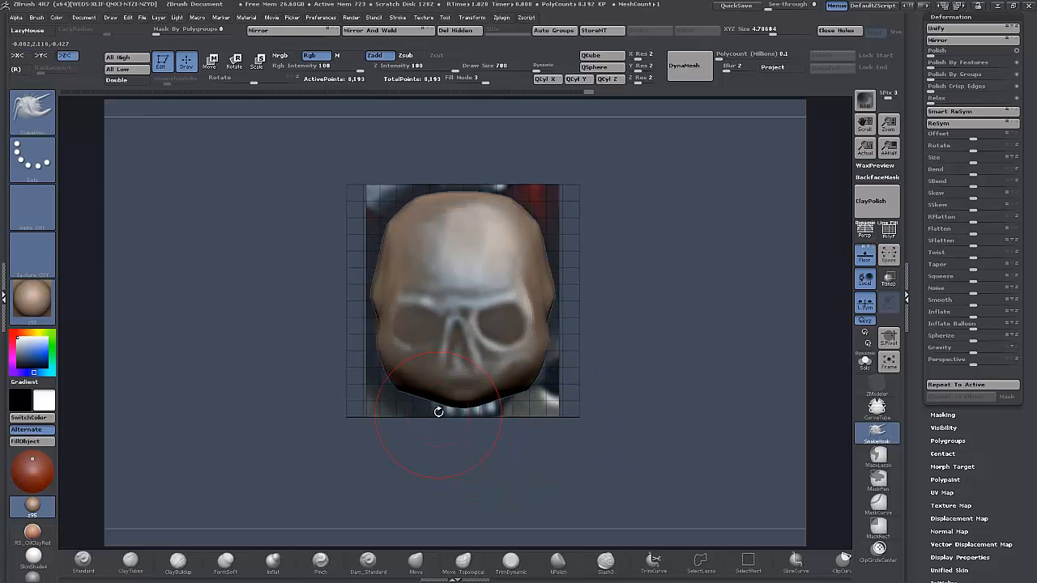
mouse_move(460, 392)
left_mouse_down()
mouse_move(455, 404)
mouse_move(507, 394)
mouse_move(491, 411)
mouse_move(513, 411)
left_mouse_up()
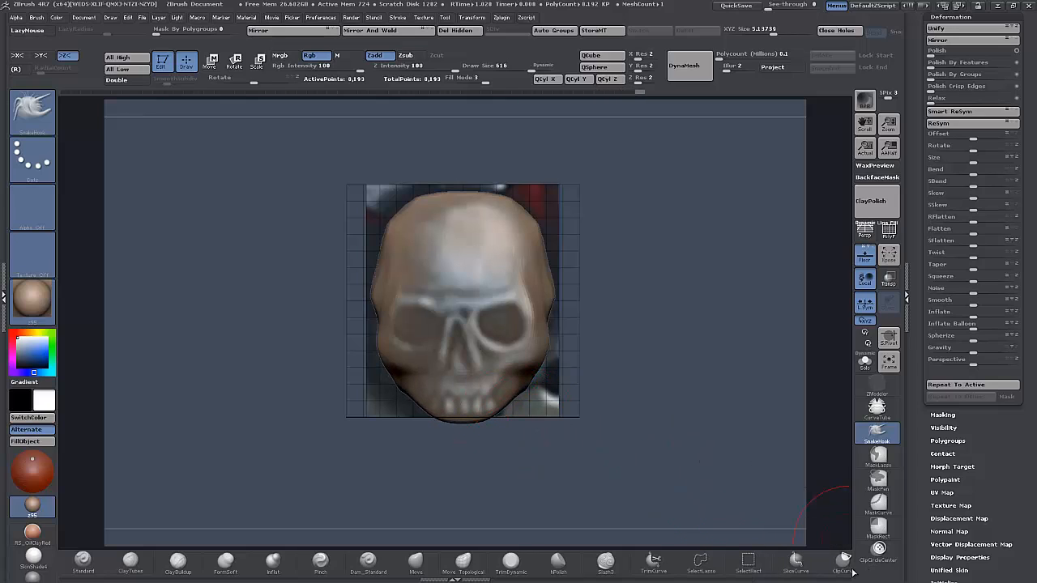
left_click(844, 559)
mouse_move(582, 434)
left_mouse_down("ctrl+shift")
mouse_move(348, 430)
mouse_move(335, 421)
left_mouse_up("ctrl+shift")
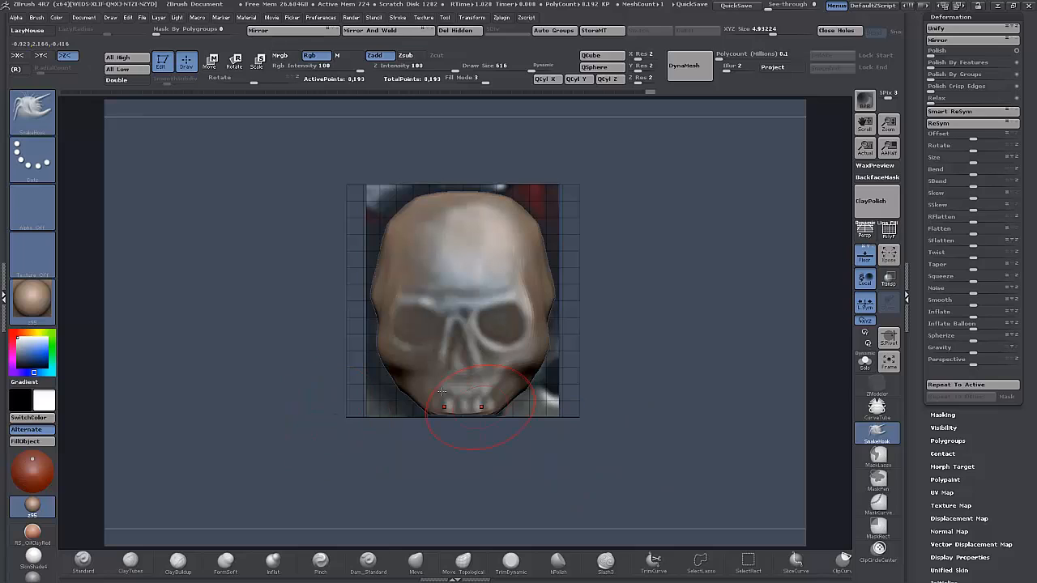
Step: Push the upper eye sockets inward with the Move brush at a reduced draw size
key("bracketleft")
left_click(416, 561)
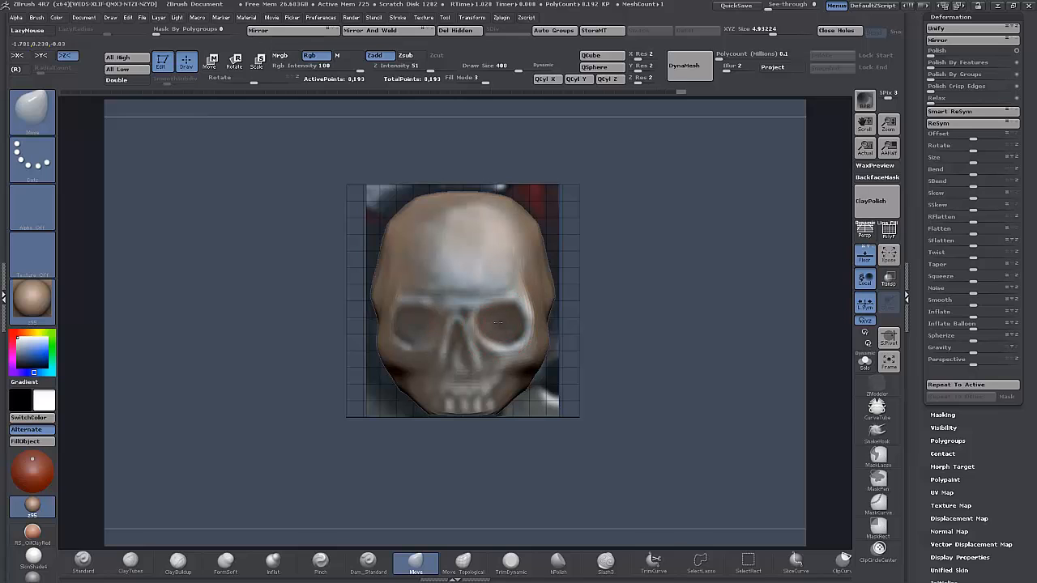
mouse_move(498, 323)
left_mouse_down("alt")
mouse_move(489, 316)
mouse_move(501, 309)
left_mouse_up("alt")
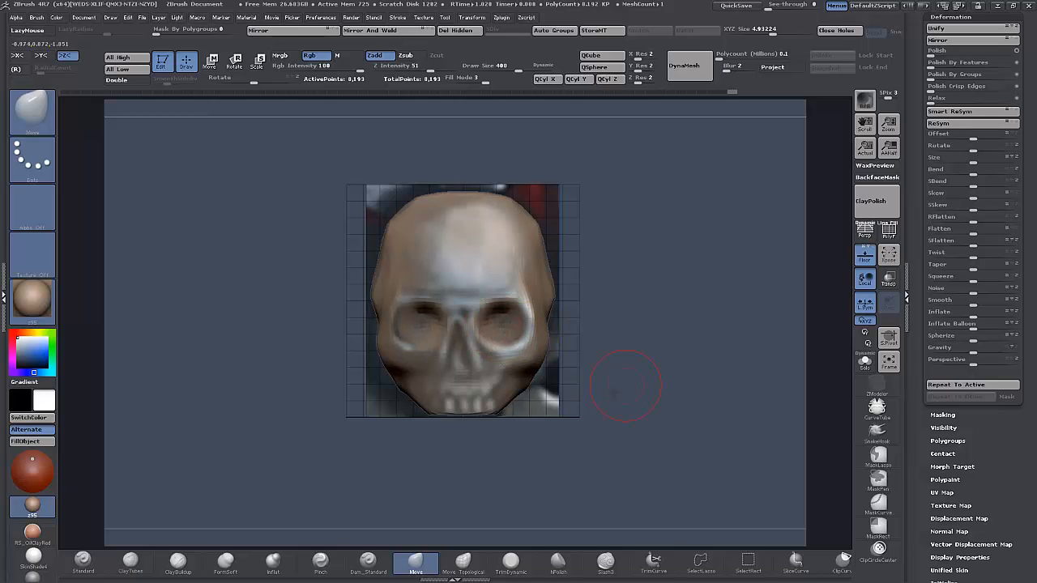
left_click_drag(626, 386, 553, 437)
Step: Build up the eye socket rims, cheekbones and temples with ClayBuildup, following the reference
left_click(177, 560)
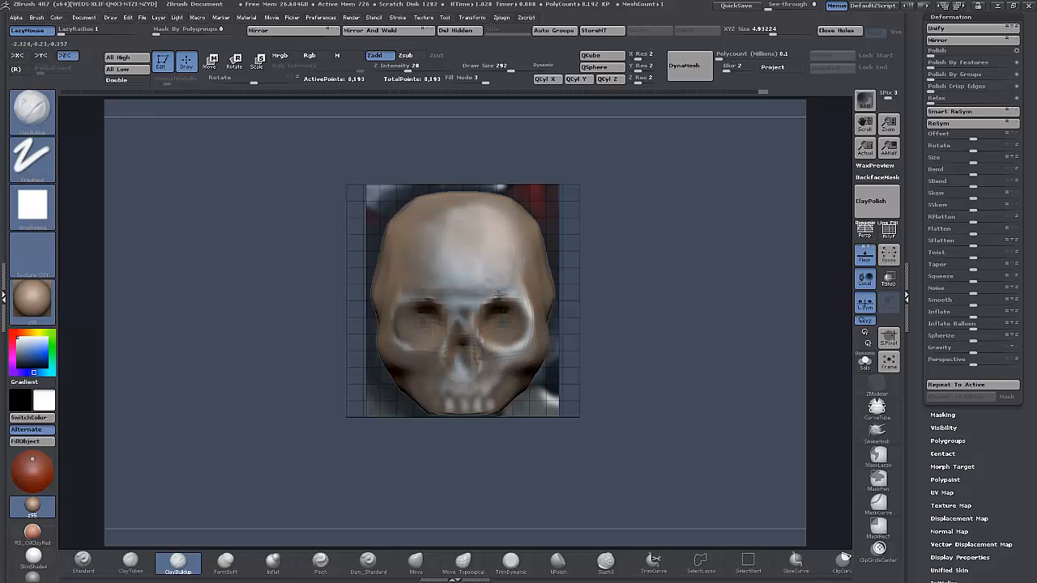
mouse_move(517, 287)
left_mouse_down()
mouse_move(530, 314)
mouse_move(523, 354)
left_mouse_up()
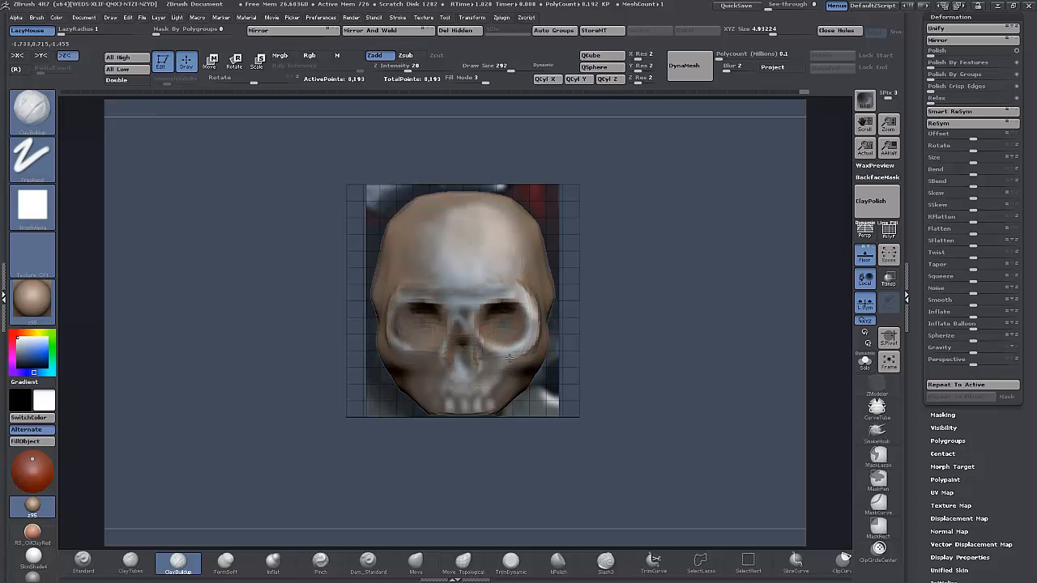
left_click_drag(562, 437, 510, 447)
left_click_drag(526, 359, 544, 349)
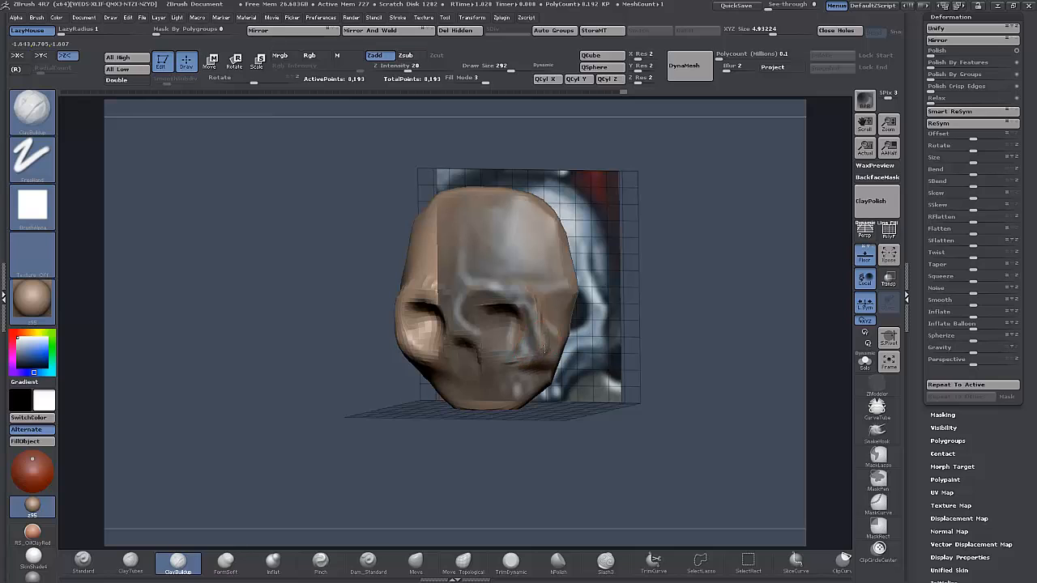
left_click_drag(576, 410, 591, 390)
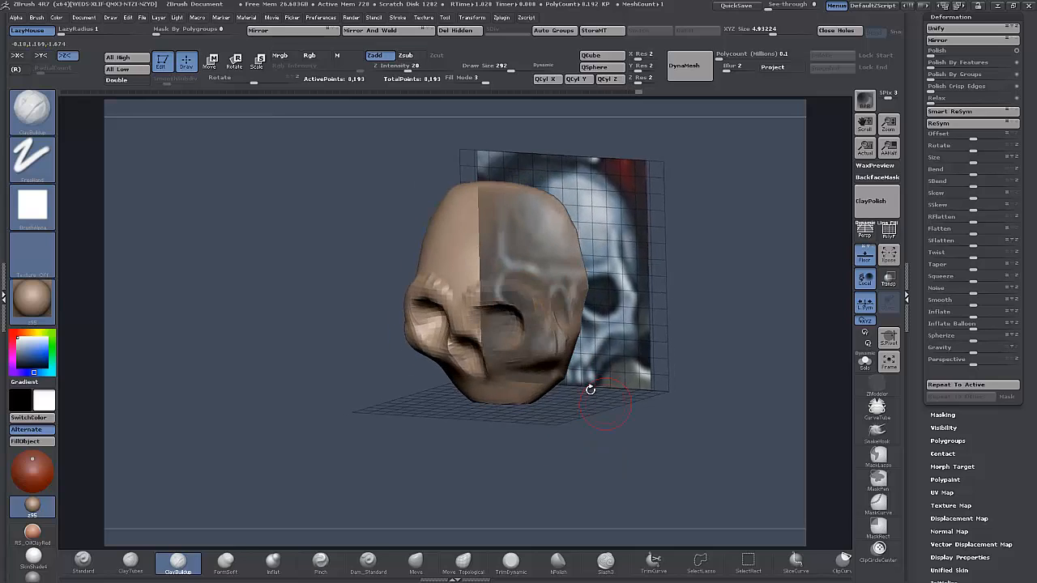
left_click_drag(591, 442, 570, 377)
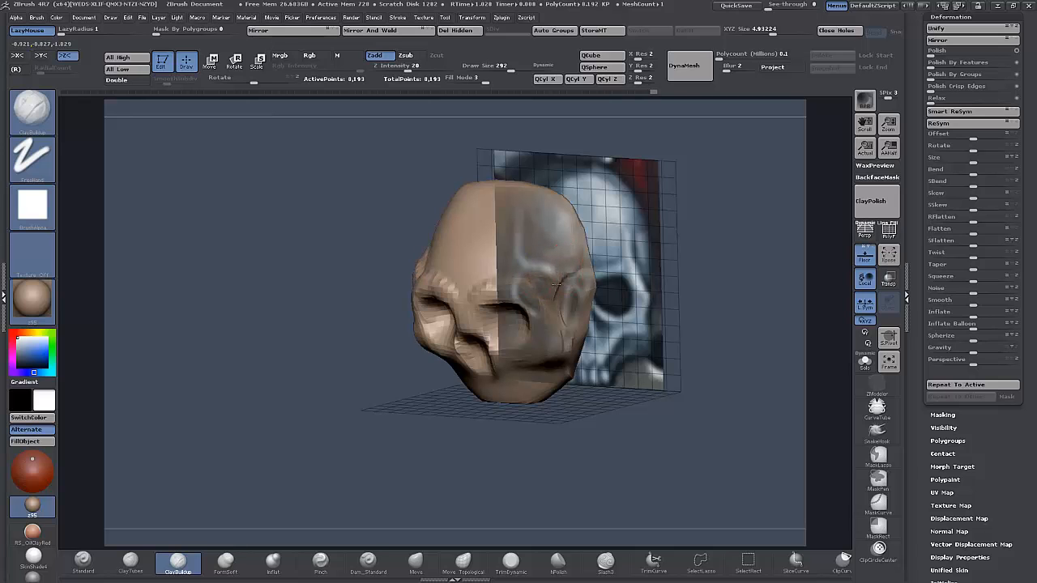
Step: Add volume to the forehead and the upper teeth ridge with ClayBuildup strokes
left_click_drag(595, 430, 613, 410)
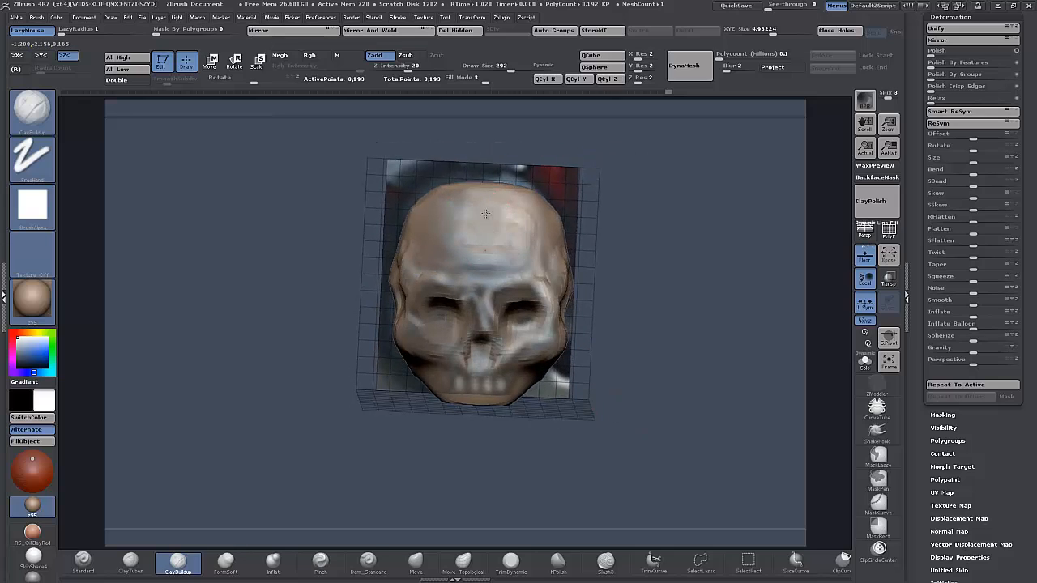
left_click_drag(478, 206, 498, 262)
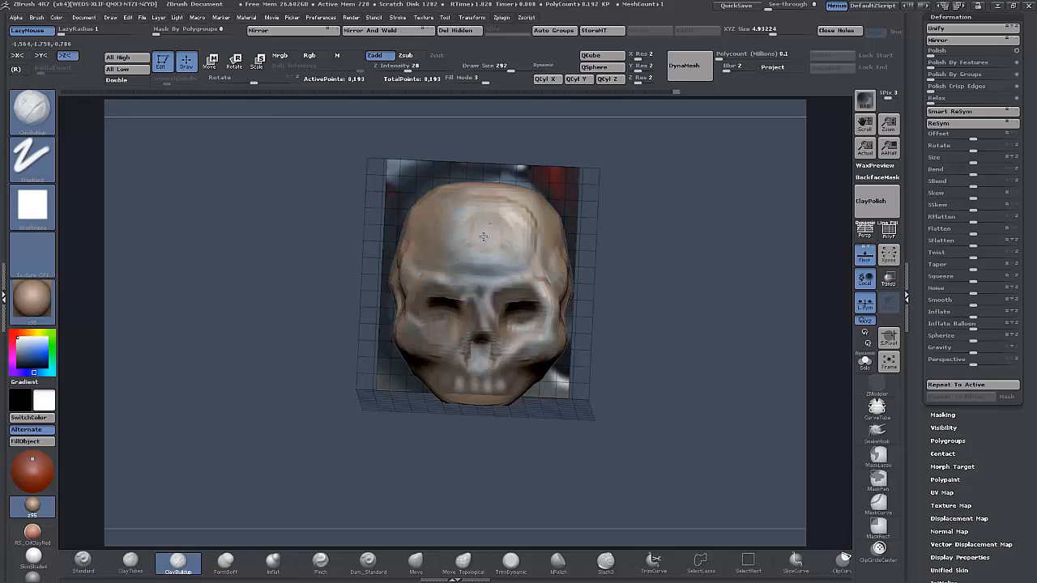
left_click_drag(625, 410, 465, 475, "shift")
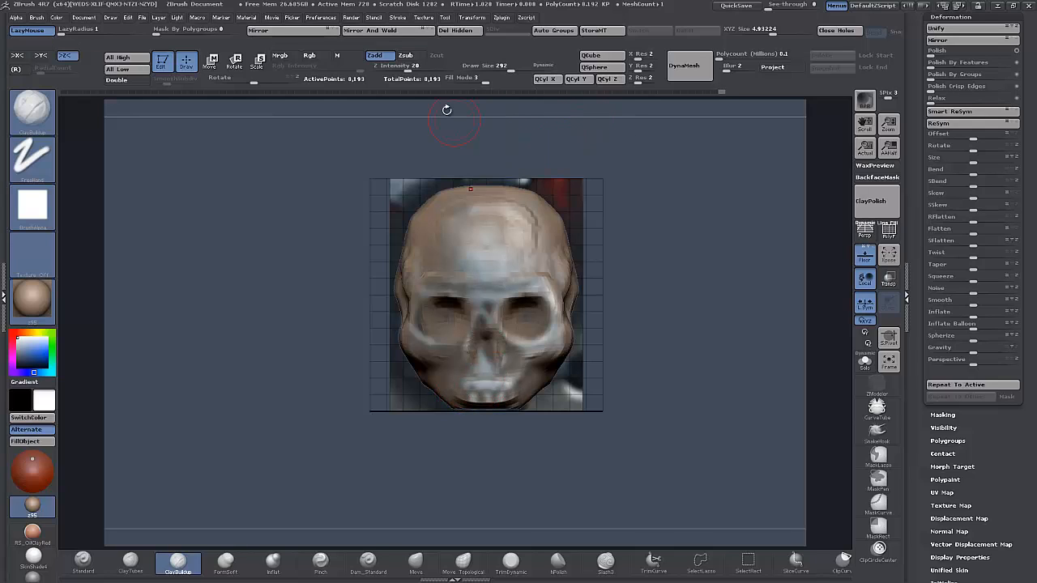
Step: Set Fill Mode to 1 to turn off the reference overlay and smooth the clay strokes on the forehead
left_click_drag(480, 81, 462, 81)
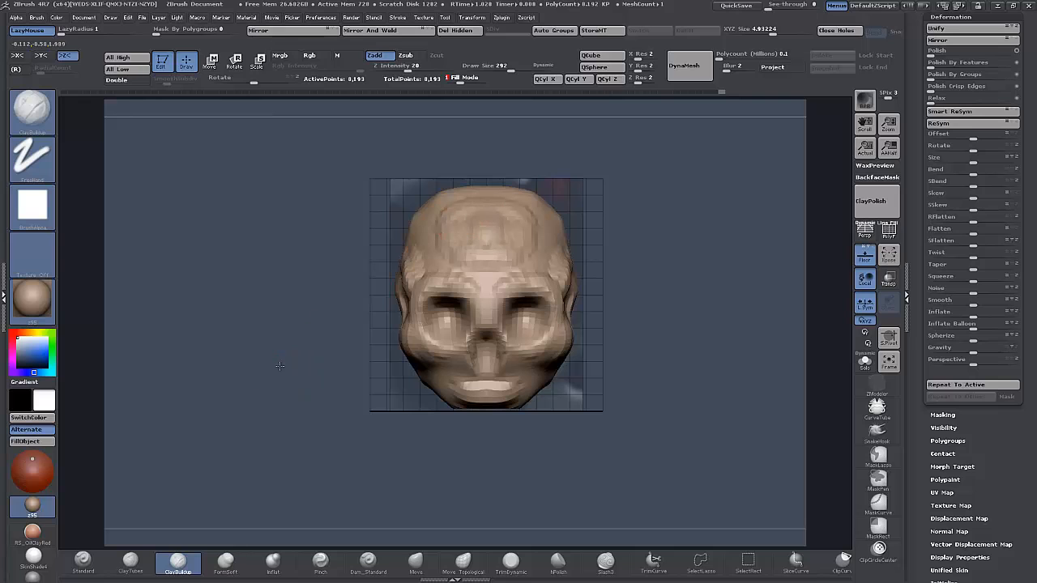
key("shift")
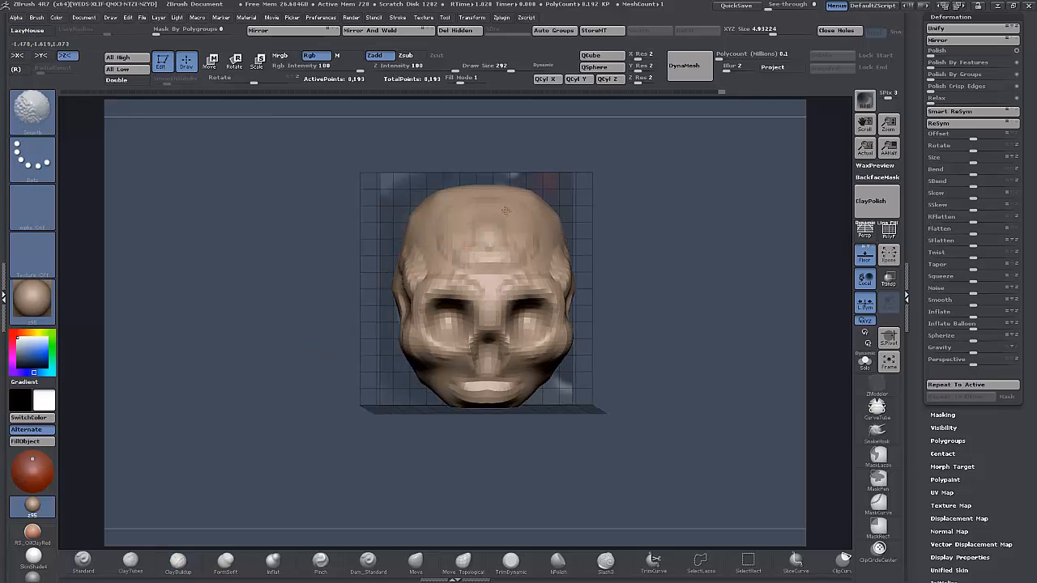
mouse_move(608, 463)
left_mouse_down()
mouse_move(562, 470)
mouse_move(571, 468)
left_mouse_up()
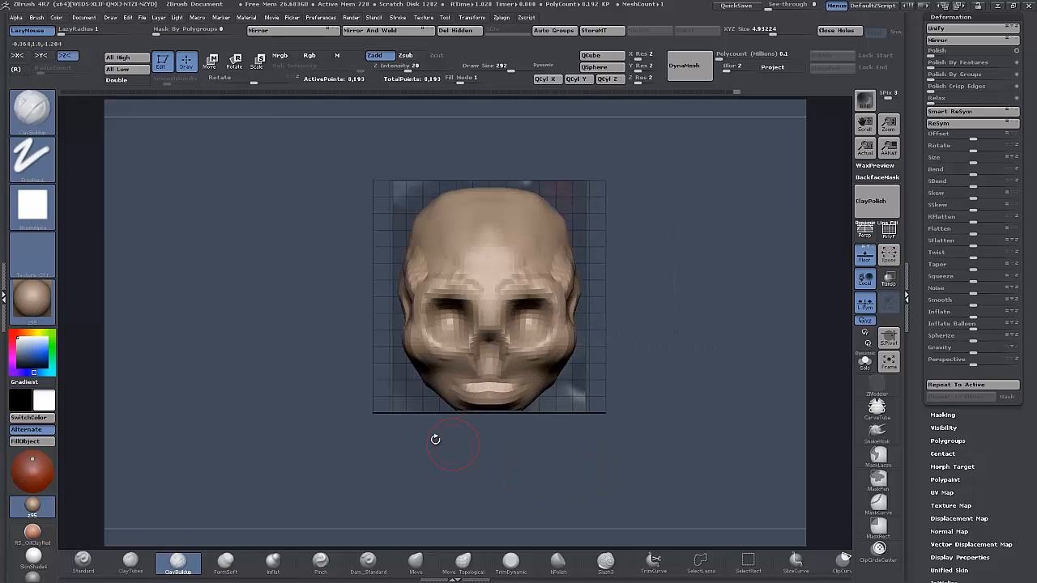
Step: Reshape the nose cavity into a clearer triangular opening with the Move brush
left_click_drag(423, 462, 422, 448)
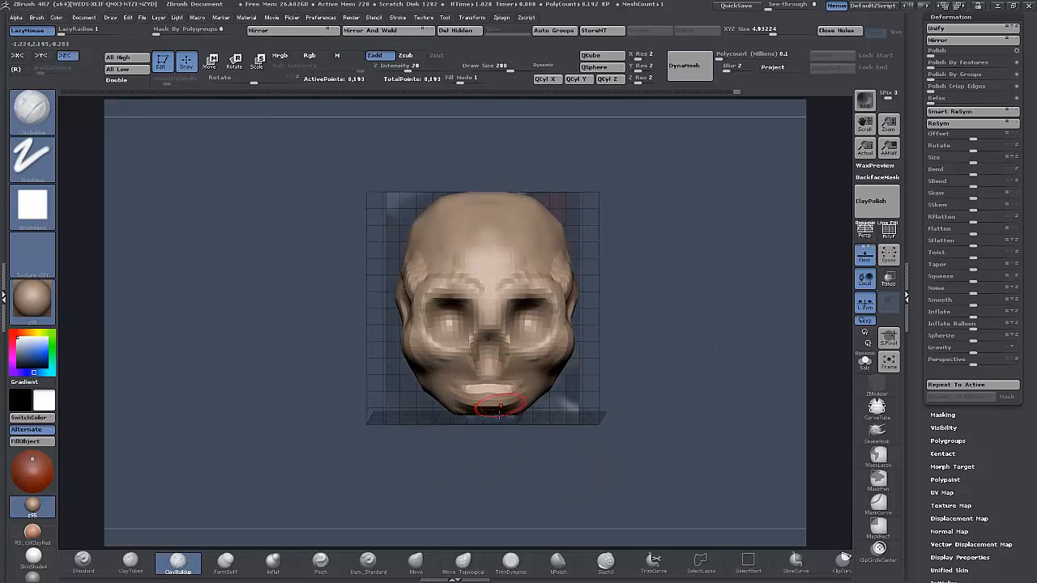
left_click(416, 560)
mouse_move(499, 370)
left_mouse_down()
mouse_move(495, 334)
mouse_move(473, 365)
mouse_move(493, 361)
left_mouse_up()
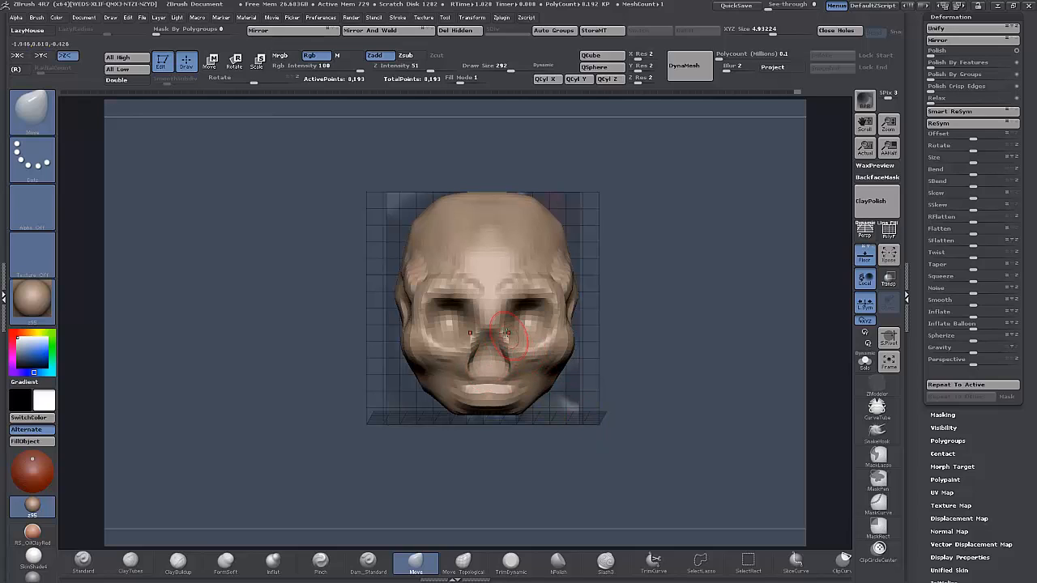
Step: Build up the cheekbones below the eye sockets and the brow ridges with ClayBuildup
left_click(179, 562)
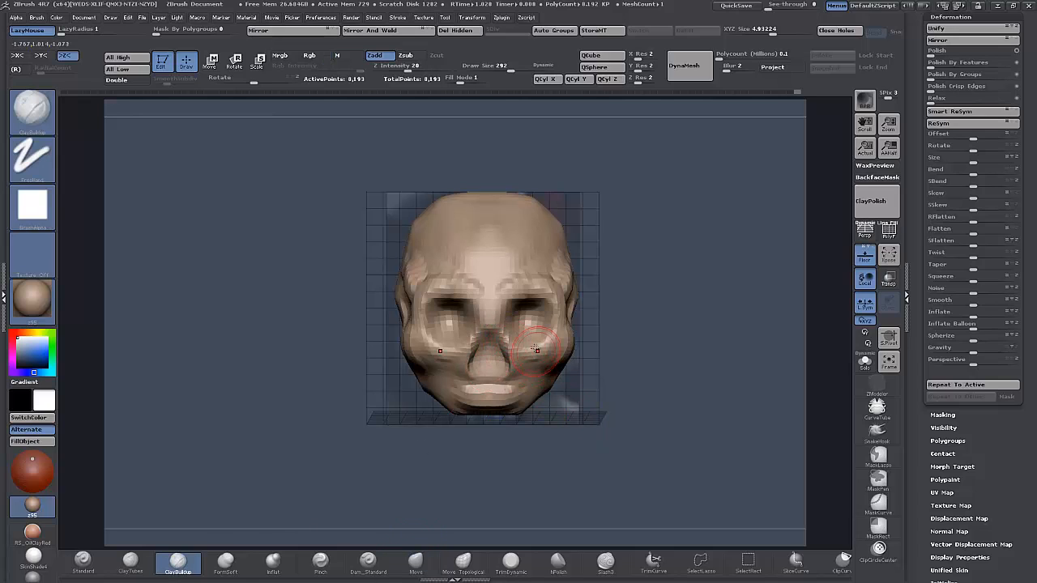
mouse_move(535, 355)
left_mouse_down()
mouse_move(545, 340)
mouse_move(519, 339)
mouse_move(546, 357)
mouse_move(552, 304)
mouse_move(569, 335)
left_mouse_up()
mouse_move(523, 291)
left_mouse_down()
mouse_move(504, 289)
mouse_move(559, 272)
mouse_move(486, 267)
mouse_move(551, 271)
left_mouse_up()
Step: Flatten the temples and sides of the forehead with TrimDynamic strokes and smooth the surface
left_click_drag(580, 462, 531, 465)
left_click(511, 561)
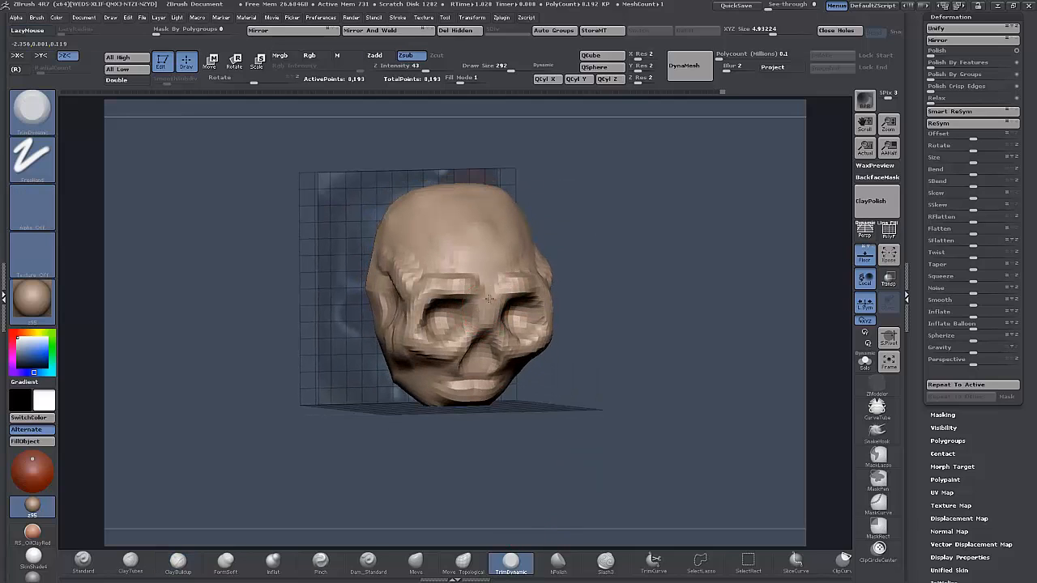
left_click_drag(362, 451, 391, 436)
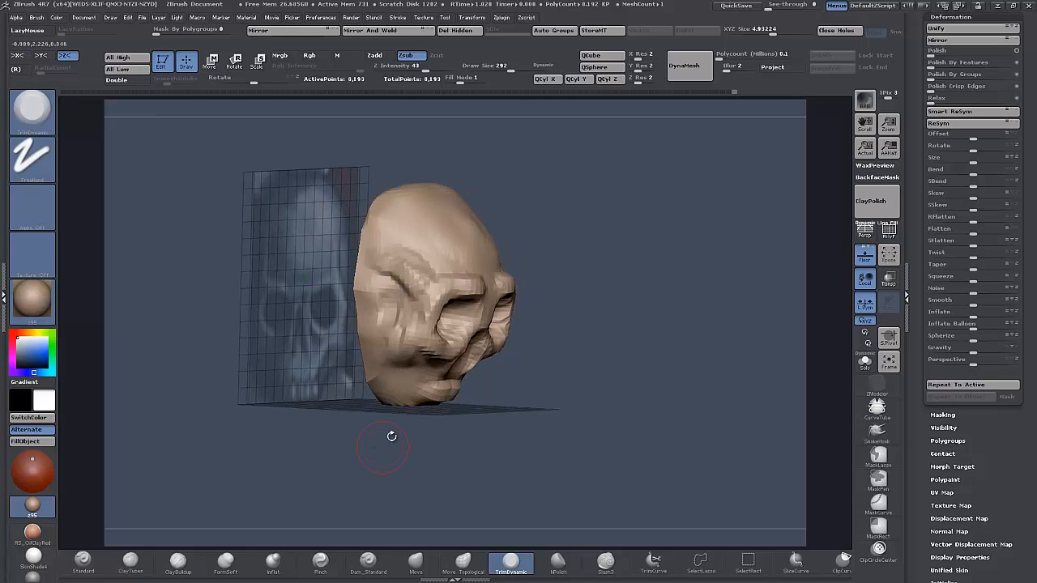
mouse_move(398, 250)
left_mouse_down()
mouse_move(417, 261)
mouse_move(393, 262)
left_mouse_up()
left_click_drag(548, 411, 521, 418)
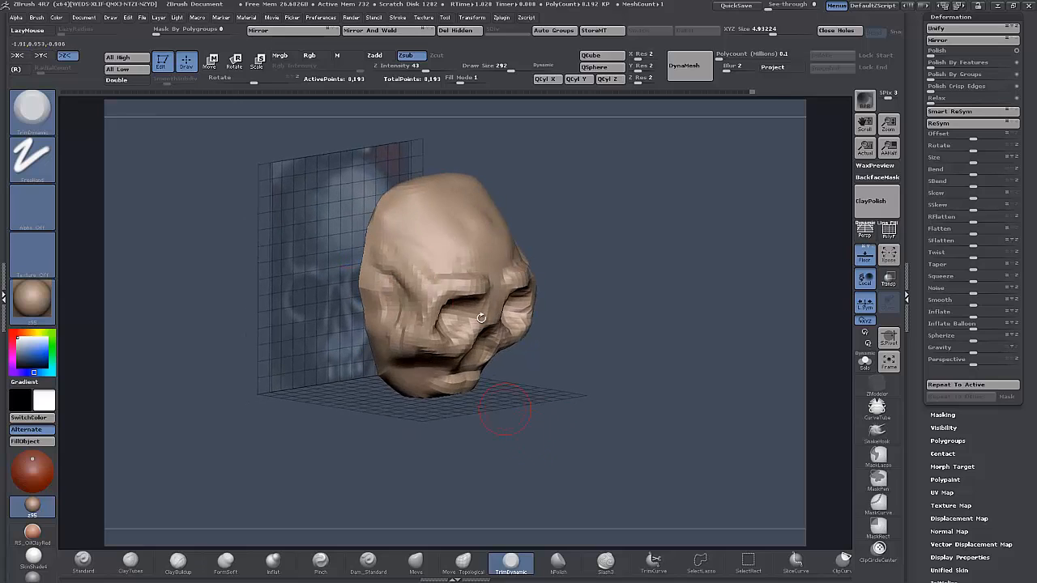
mouse_move(444, 243)
left_mouse_down()
mouse_move(482, 222)
mouse_move(465, 243)
mouse_move(437, 217)
left_mouse_up()
mouse_move(346, 439)
left_mouse_down()
mouse_move(405, 308)
mouse_move(378, 290)
mouse_move(364, 426)
mouse_move(376, 421)
mouse_move(327, 411)
mouse_move(373, 357)
left_mouse_up()
key("shift")
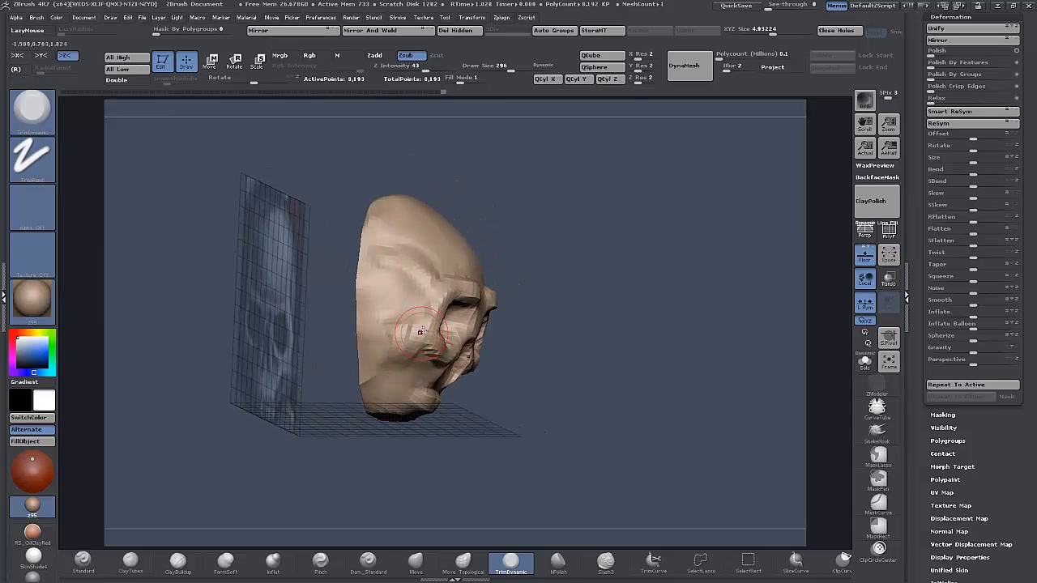
Step: Build up the side of the cheekbone and the area beneath it with ClayBuildup
left_click(178, 561)
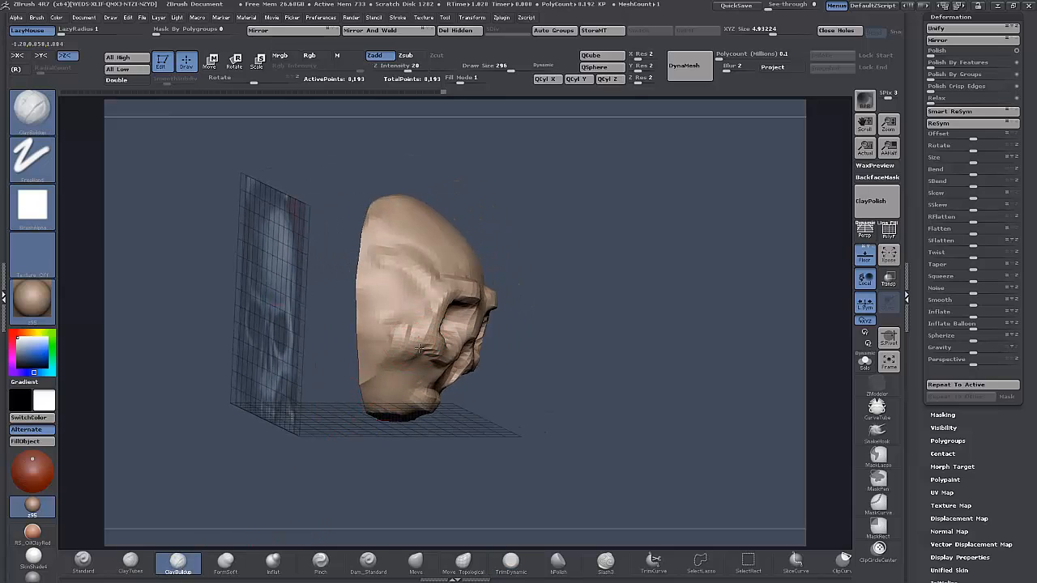
left_click_drag(428, 470, 435, 386)
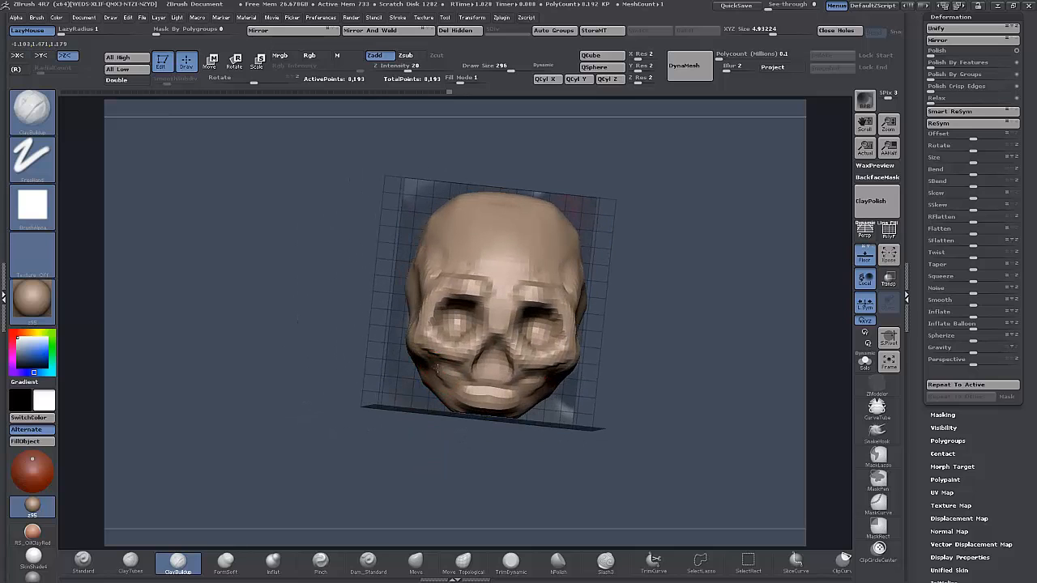
left_click_drag(336, 482, 334, 516)
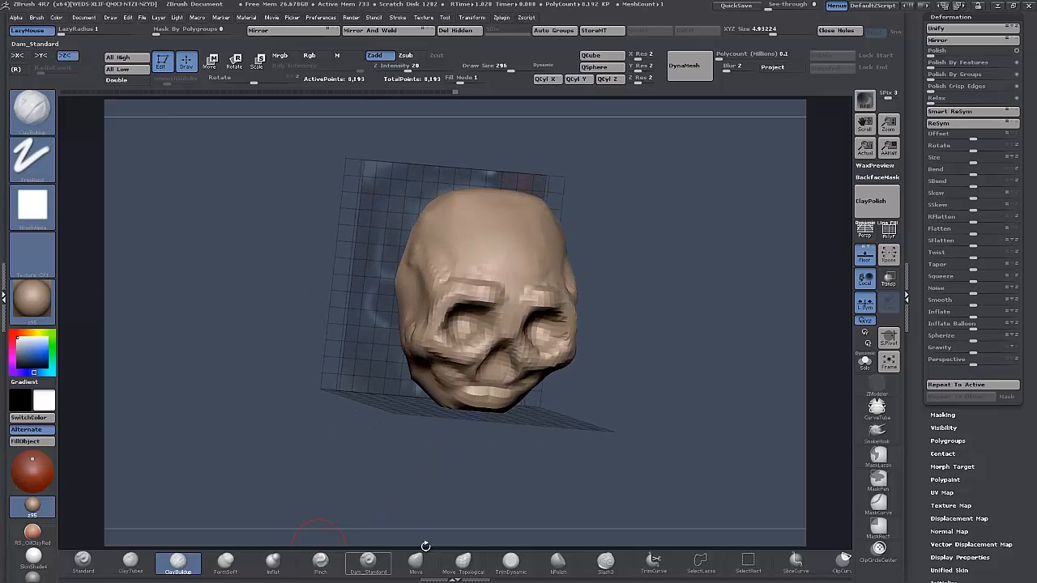
Step: Reshape the lower edge and the rear underside of the jaw with a large Move brush
left_click(415, 561)
left_click_drag(359, 421, 407, 417)
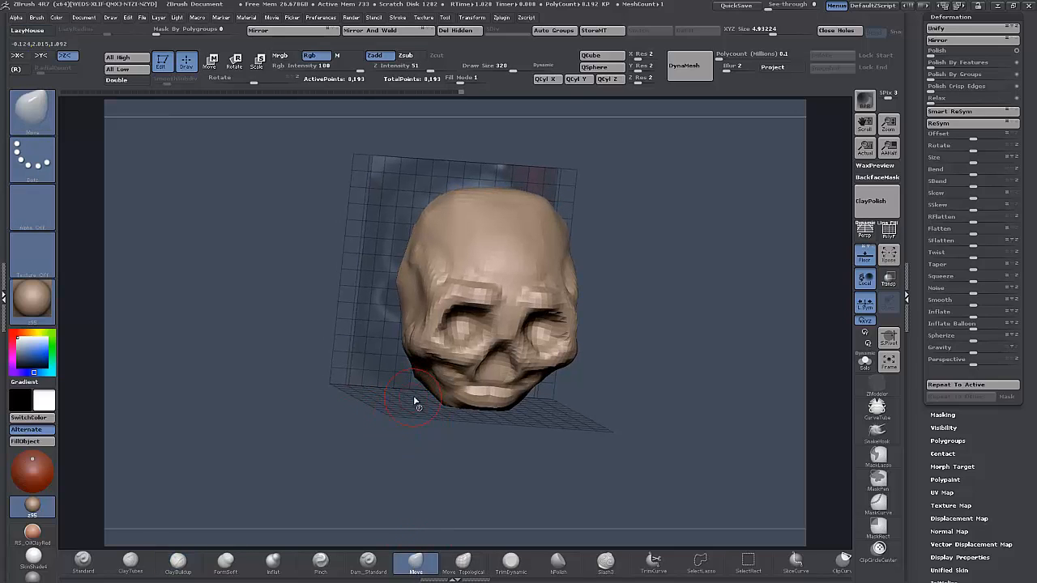
key("bracketright")
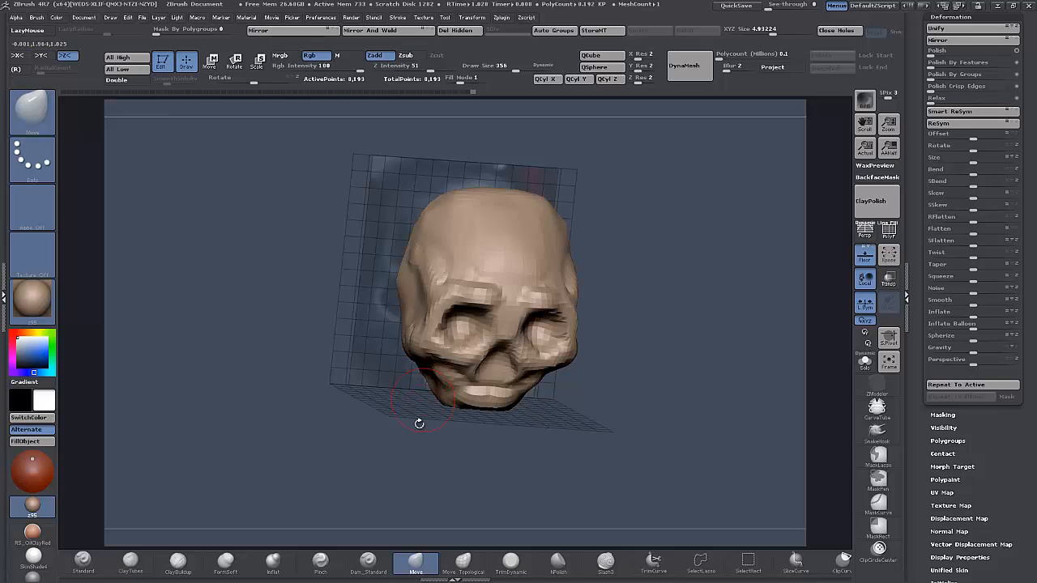
mouse_move(419, 424)
left_mouse_down()
mouse_move(449, 401)
mouse_move(417, 432)
left_mouse_up()
left_click_drag(435, 393, 433, 444)
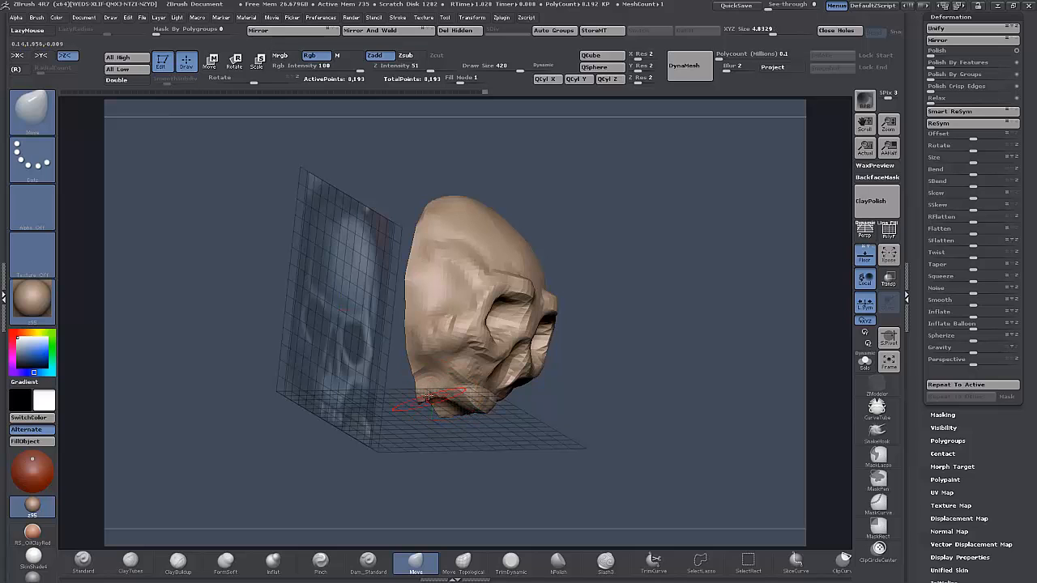
left_click_drag(428, 397, 420, 392)
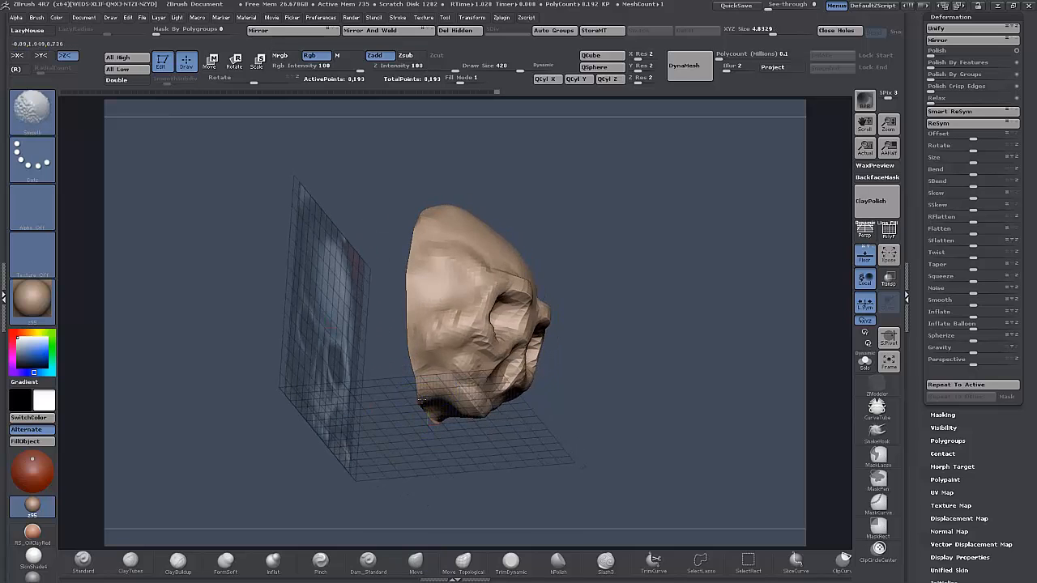
Step: Adjust the mouth and chin outline from the front with the Move brush, and smooth the forehead between the brows
left_click_drag(429, 436, 374, 455)
left_click_drag(422, 465, 402, 469, "shift")
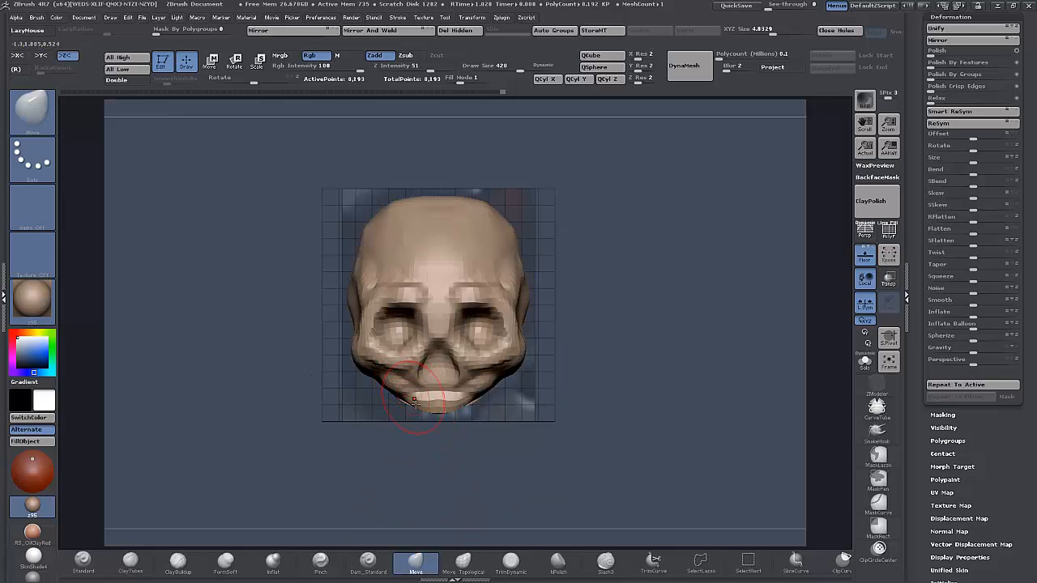
left_click_drag(415, 403, 447, 415)
mouse_move(460, 459)
left_mouse_down()
mouse_move(427, 470)
mouse_move(452, 472)
left_mouse_up()
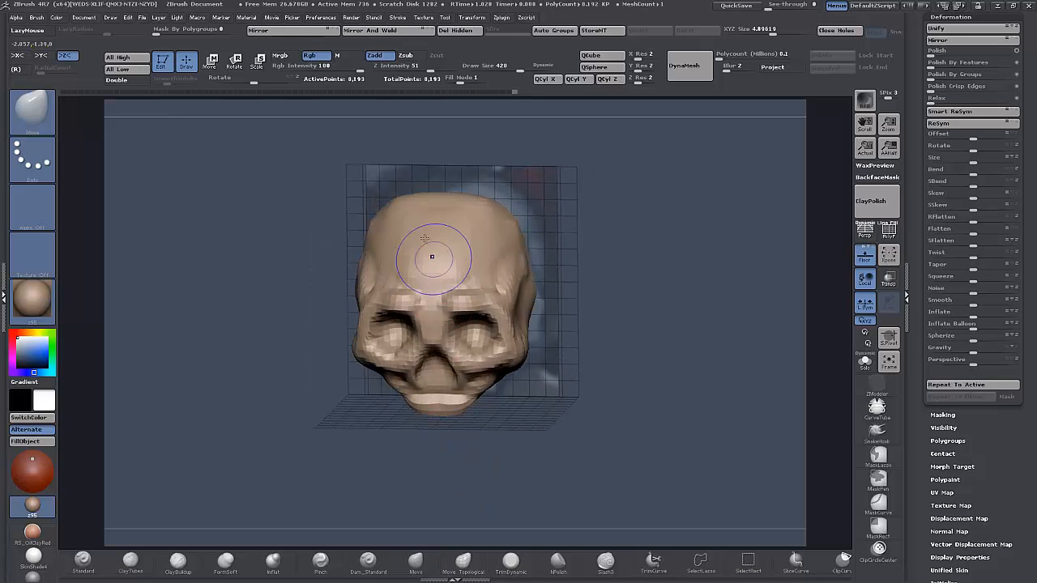
key("shift")
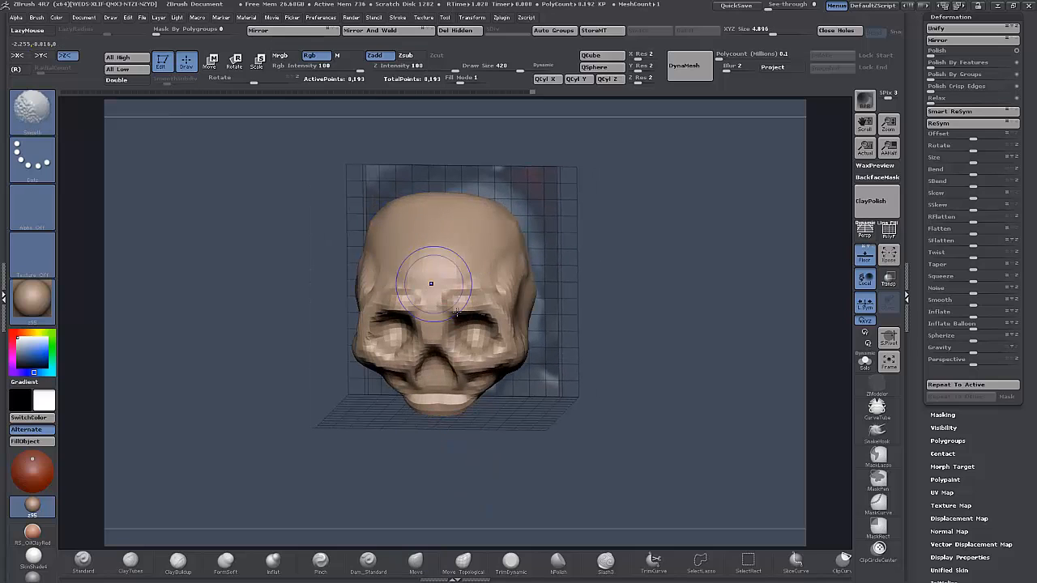
left_click_drag(575, 408, 565, 452)
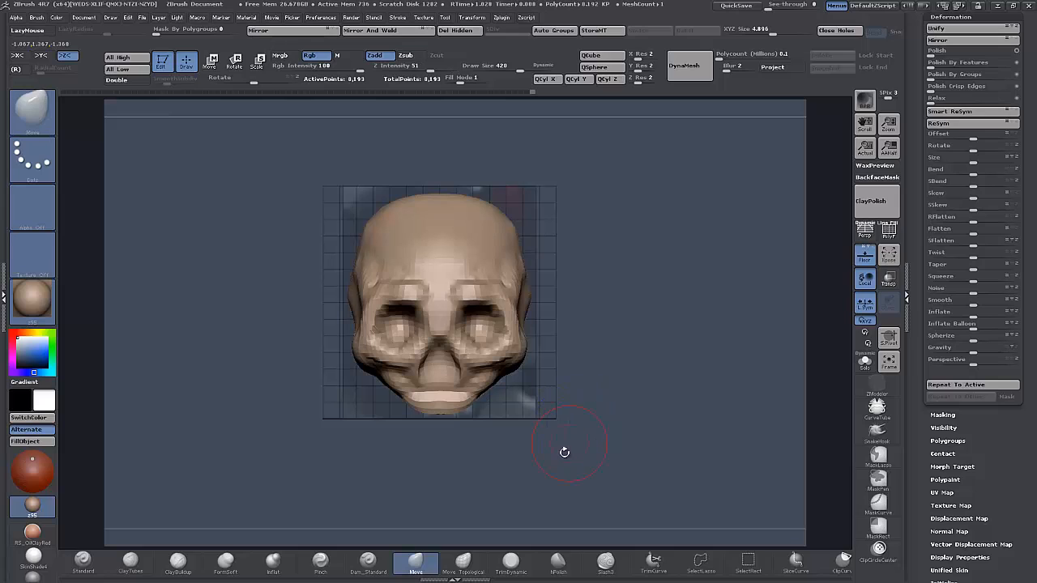
Step: Build up the brow ridges and the outer rims of the eye sockets with ClayBuildup
left_click(177, 560)
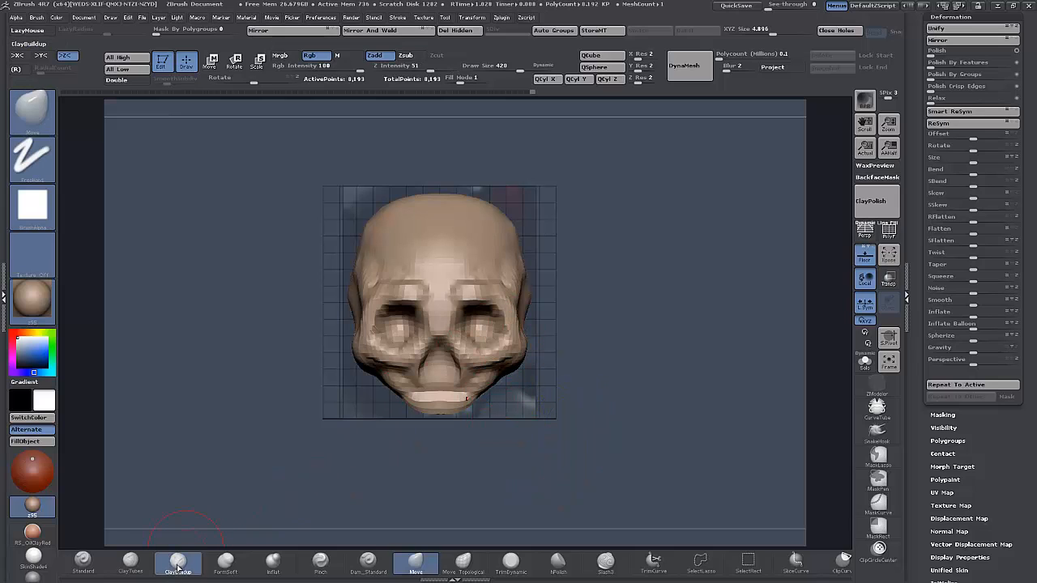
mouse_move(451, 300)
left_mouse_down()
mouse_move(467, 290)
mouse_move(520, 299)
left_mouse_up()
mouse_move(549, 418)
left_mouse_down()
mouse_move(480, 414)
mouse_move(496, 412)
left_mouse_up()
left_click_drag(516, 285, 519, 311)
mouse_move(513, 282)
left_mouse_down()
mouse_move(530, 327)
mouse_move(522, 341)
left_mouse_up()
mouse_move(584, 448)
left_mouse_down()
mouse_move(553, 459)
mouse_move(565, 455)
mouse_move(507, 399)
left_mouse_up()
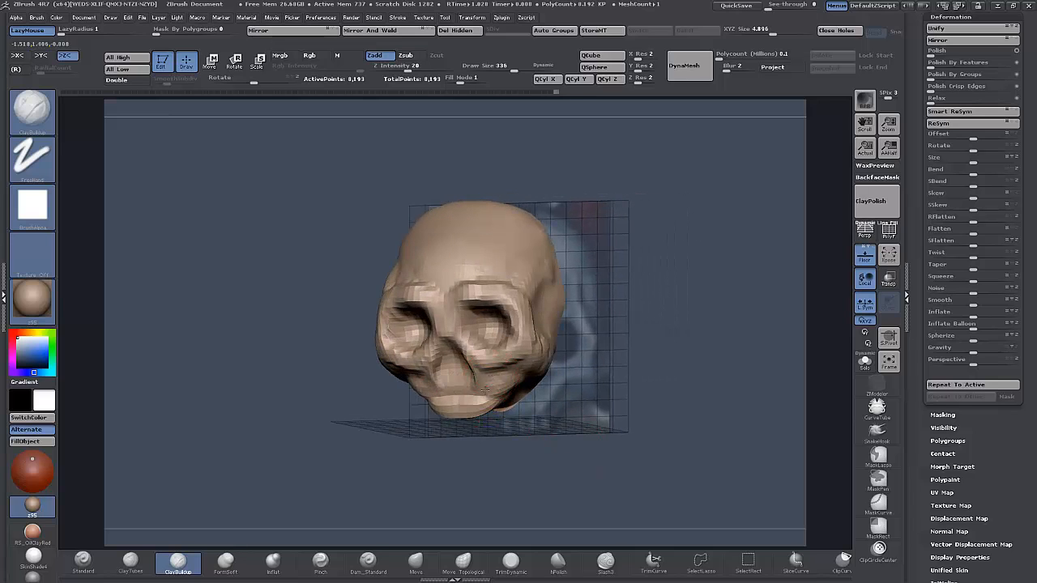
Step: Build up the sides of the upper jaw and rough in the front teeth with a smaller ClayBuildup brush
key("bracketleft")
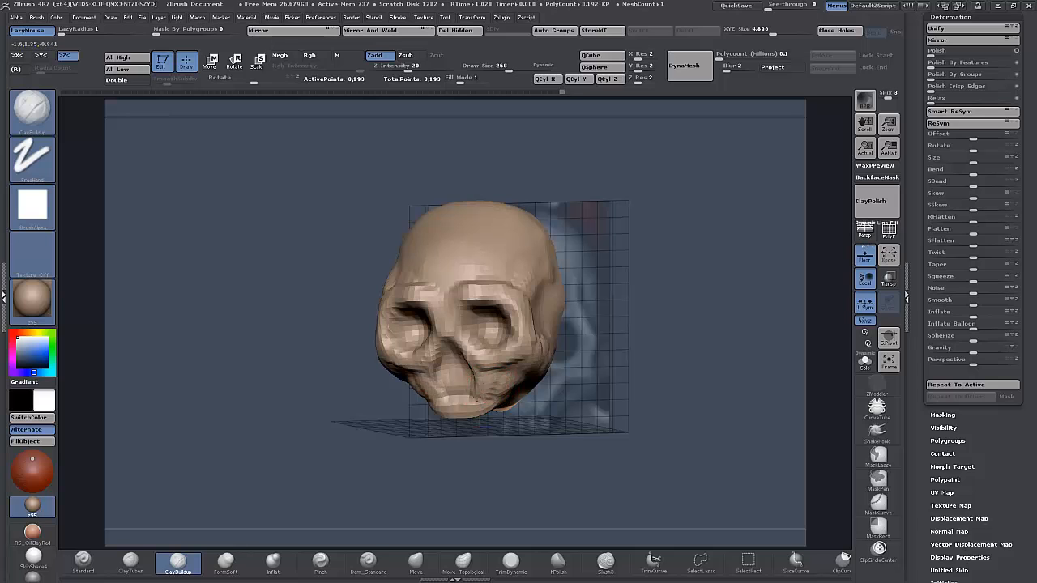
left_click_drag(533, 457, 491, 381)
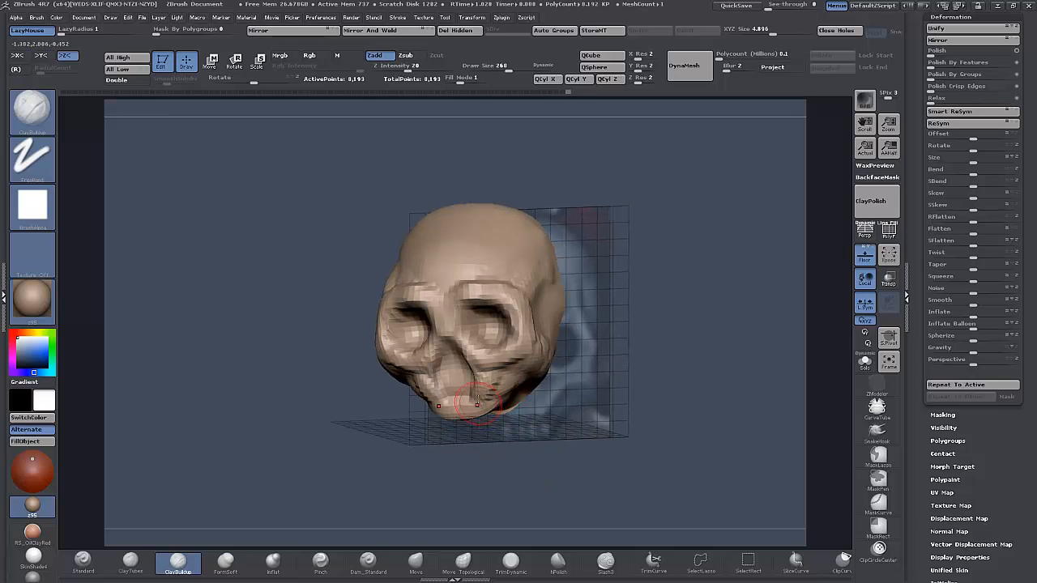
mouse_move(502, 486)
left_mouse_down()
mouse_move(551, 480)
mouse_move(511, 460)
mouse_move(521, 473)
mouse_move(536, 446)
mouse_move(510, 475)
mouse_move(524, 449)
left_mouse_up()
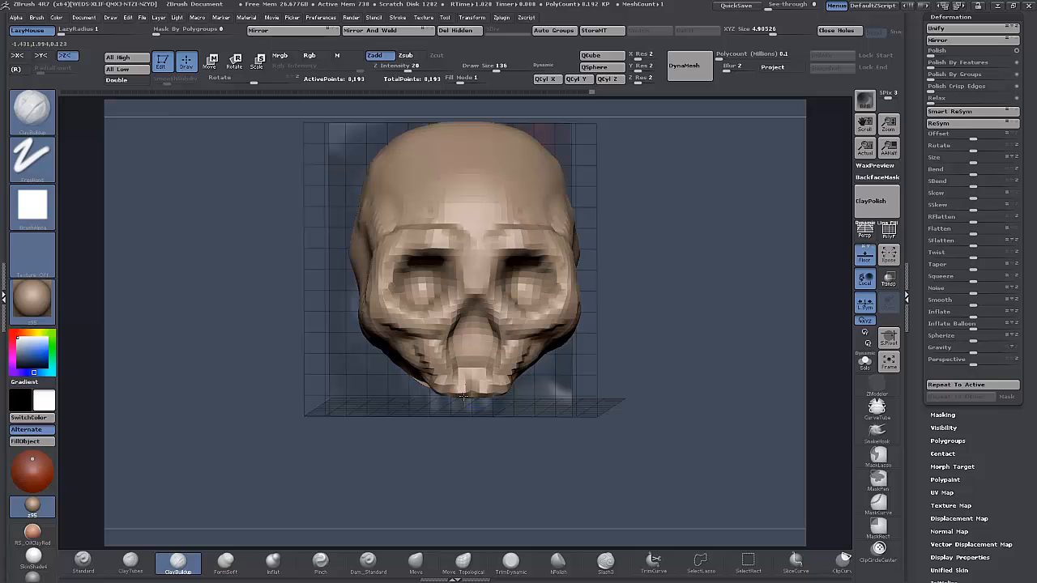
left_click_drag(464, 384, 464, 395)
mouse_move(449, 459)
left_mouse_down()
mouse_move(415, 470)
mouse_move(391, 464)
mouse_move(440, 468)
mouse_move(456, 408)
left_mouse_up()
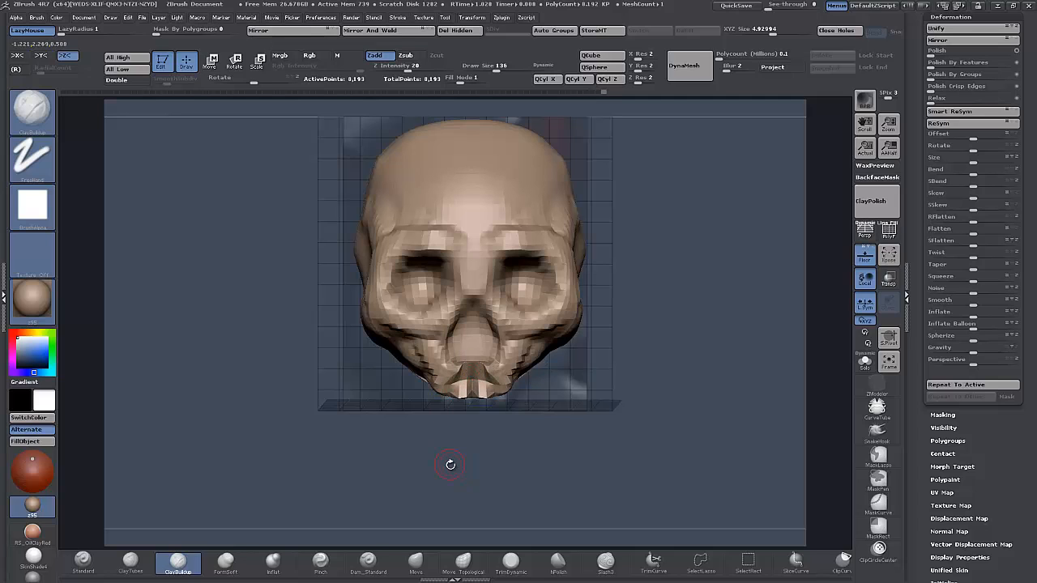
Step: Subdivide the skull mesh once and smooth the upper jaw beside and above the teeth
left_click_drag(450, 464, 461, 432, "alt")
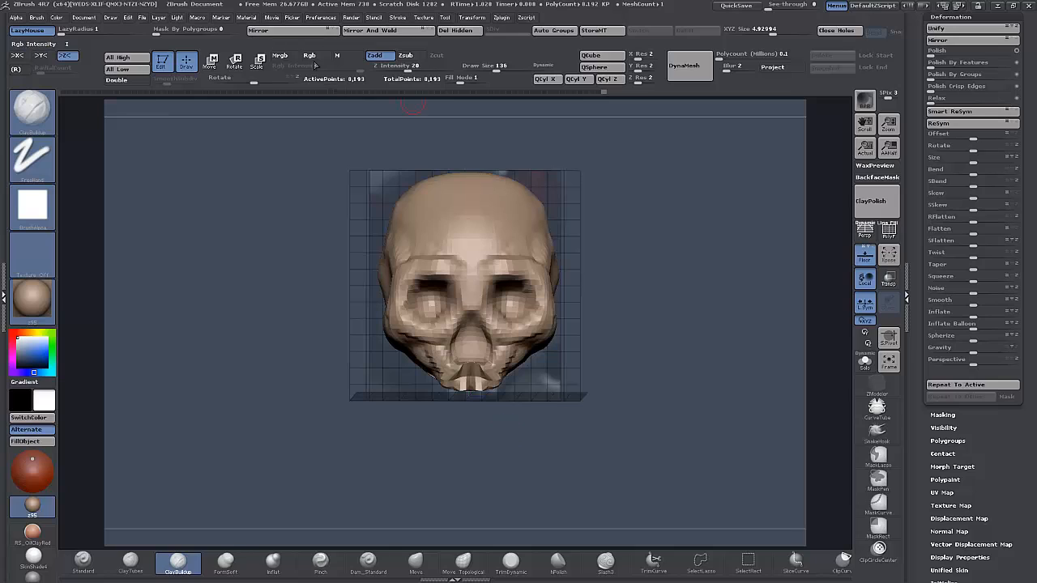
key("ctrl")
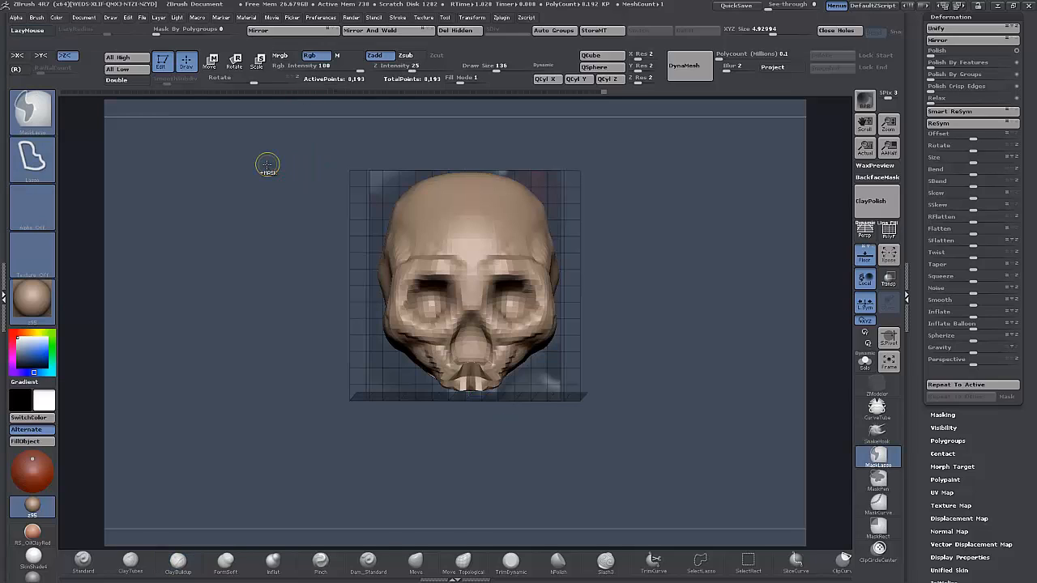
key("ctrl+d")
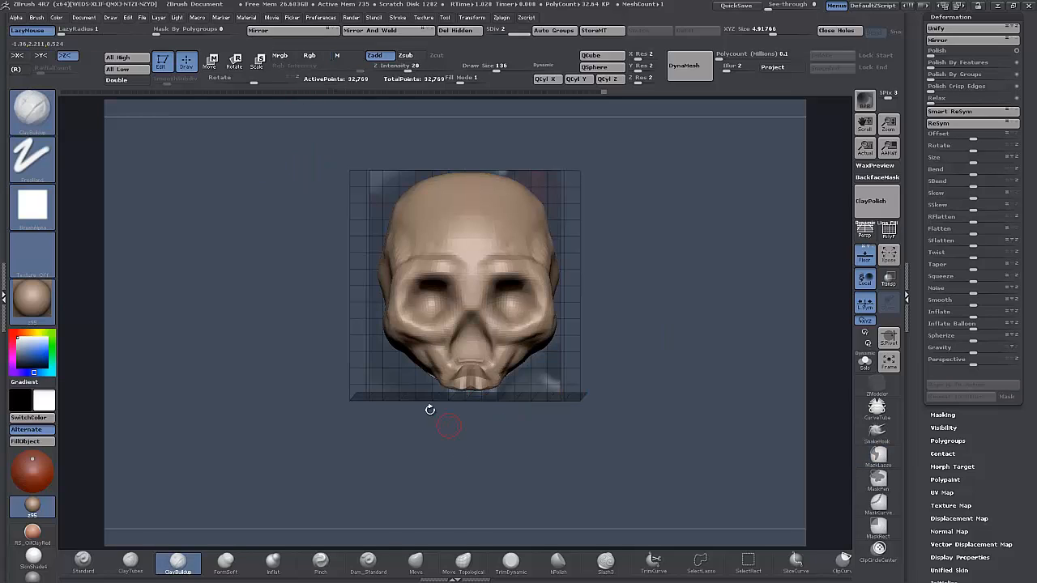
key("shift")
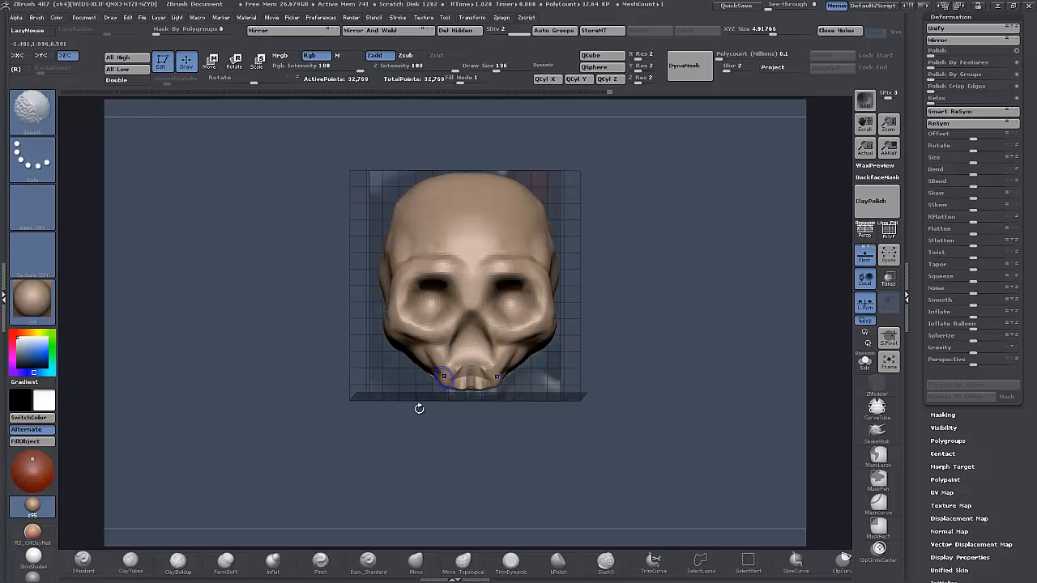
left_click_drag(418, 408, 459, 367)
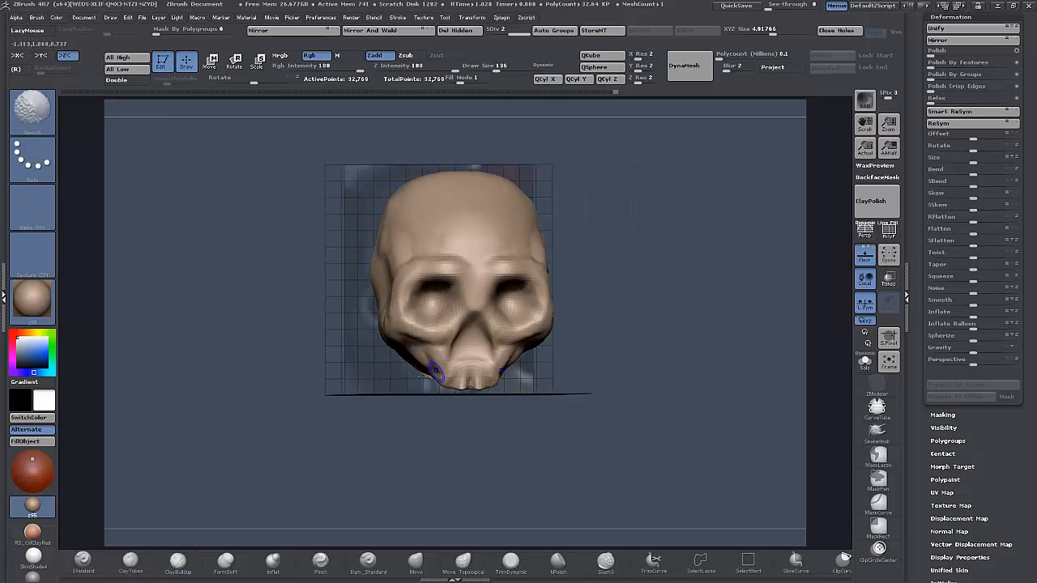
mouse_move(396, 446)
left_mouse_down()
mouse_move(400, 456)
mouse_move(357, 436)
mouse_move(411, 435)
left_mouse_up()
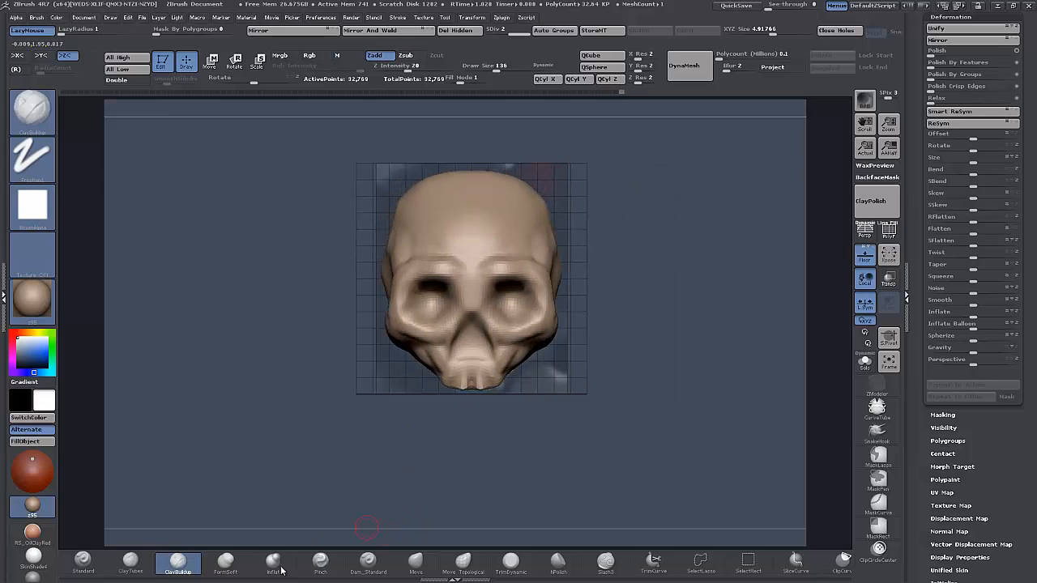
Step: Mask the tooth area at the bottom of the upper jaw with a lasso mask
key("ctrl")
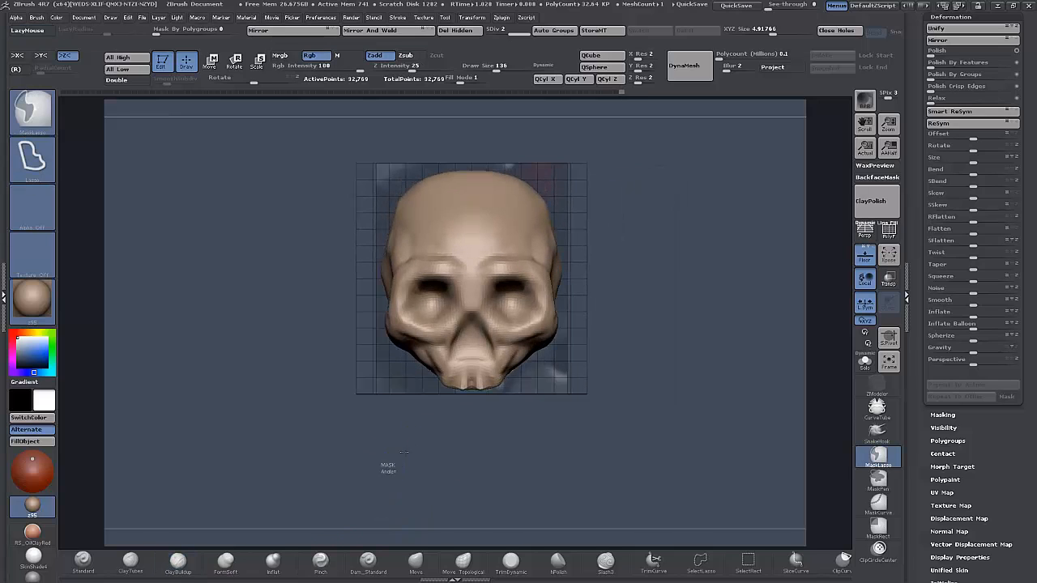
mouse_move(403, 451)
left_mouse_down("ctrl")
mouse_move(535, 429)
mouse_move(539, 385)
mouse_move(443, 368)
mouse_move(412, 433)
mouse_move(530, 392)
mouse_move(392, 460)
left_mouse_up("ctrl")
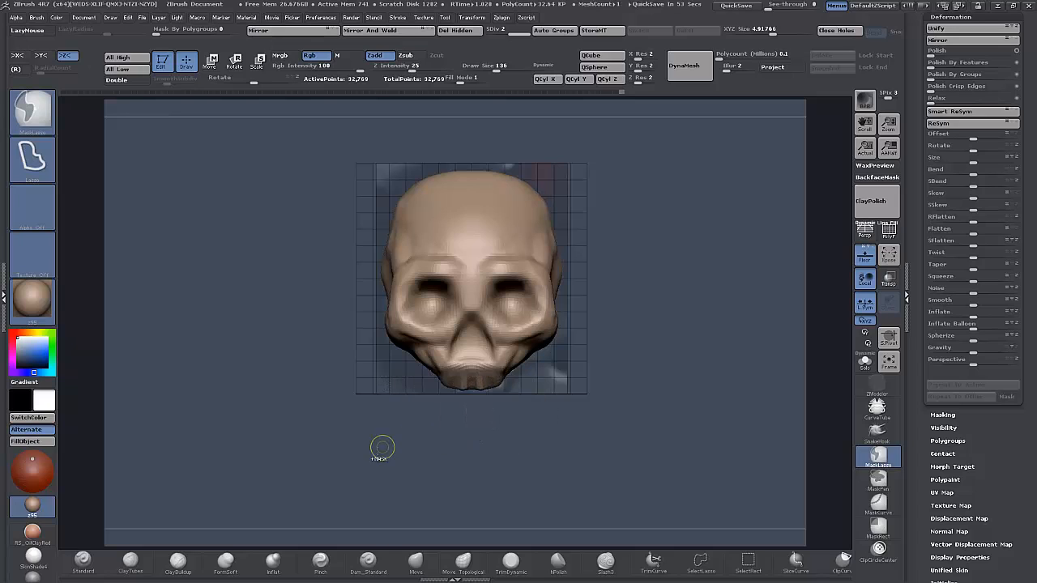
left_click(350, 450, "ctrl")
left_click(335, 463, "ctrl")
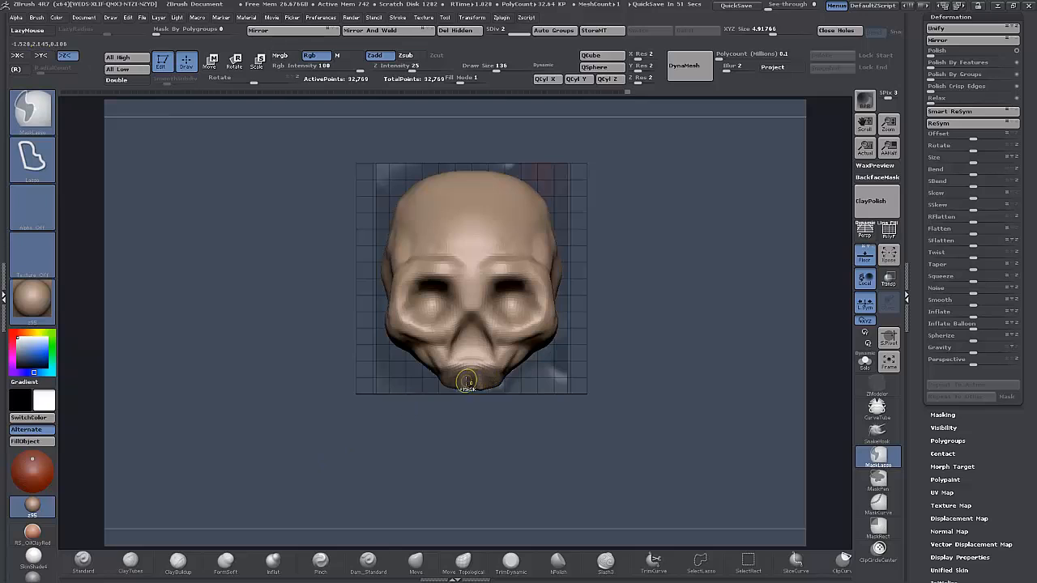
left_click(177, 561)
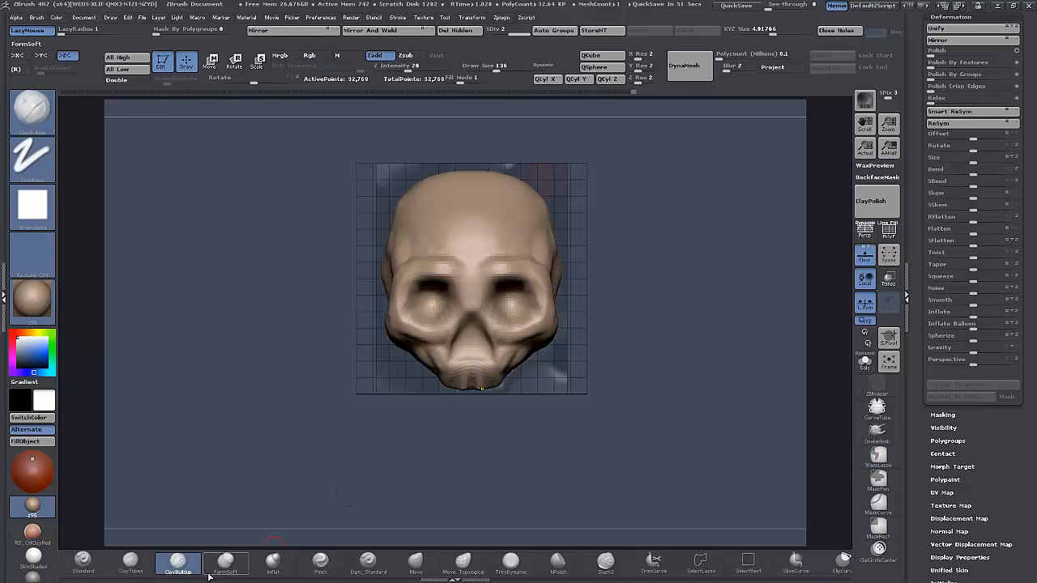
Step: Reshape the upper part of the nose cavity and the inner sides of the eye sockets with the Move brush
left_click(416, 561)
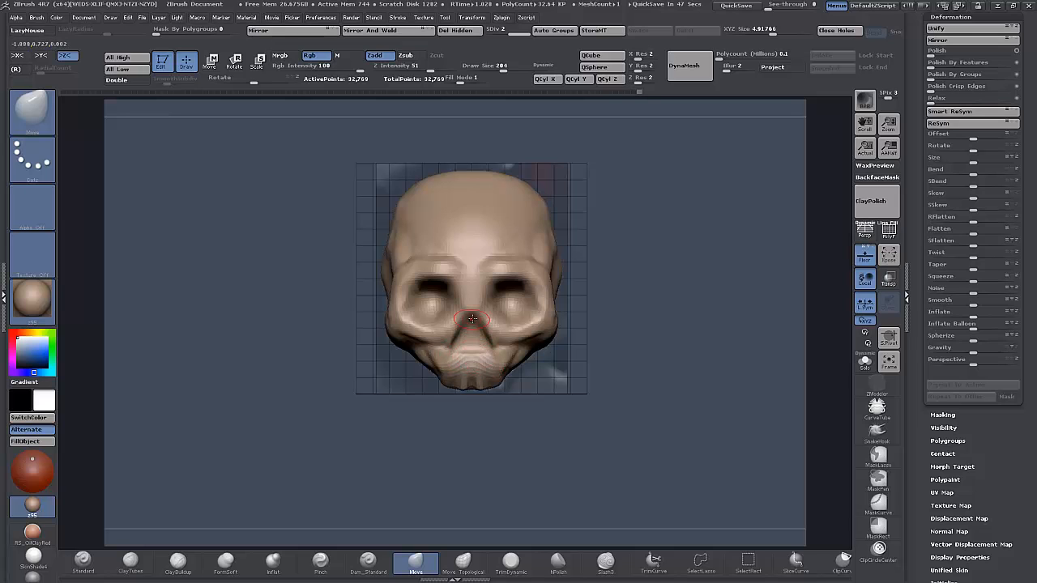
mouse_move(531, 452)
left_mouse_down()
mouse_move(442, 455)
mouse_move(512, 453)
left_mouse_up()
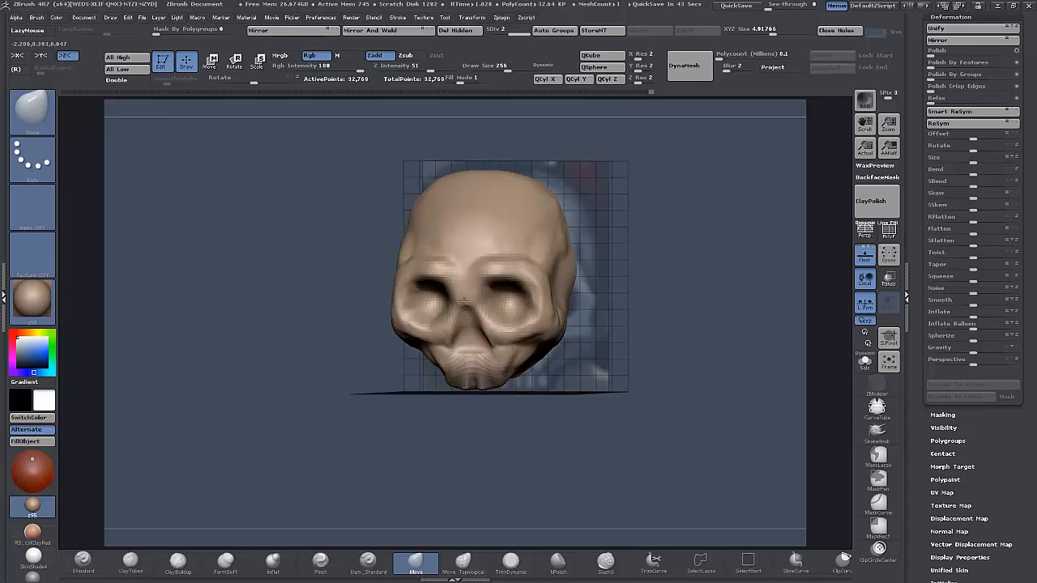
mouse_move(379, 427)
left_mouse_down()
mouse_move(386, 442)
mouse_move(367, 441)
mouse_move(315, 507)
left_mouse_up()
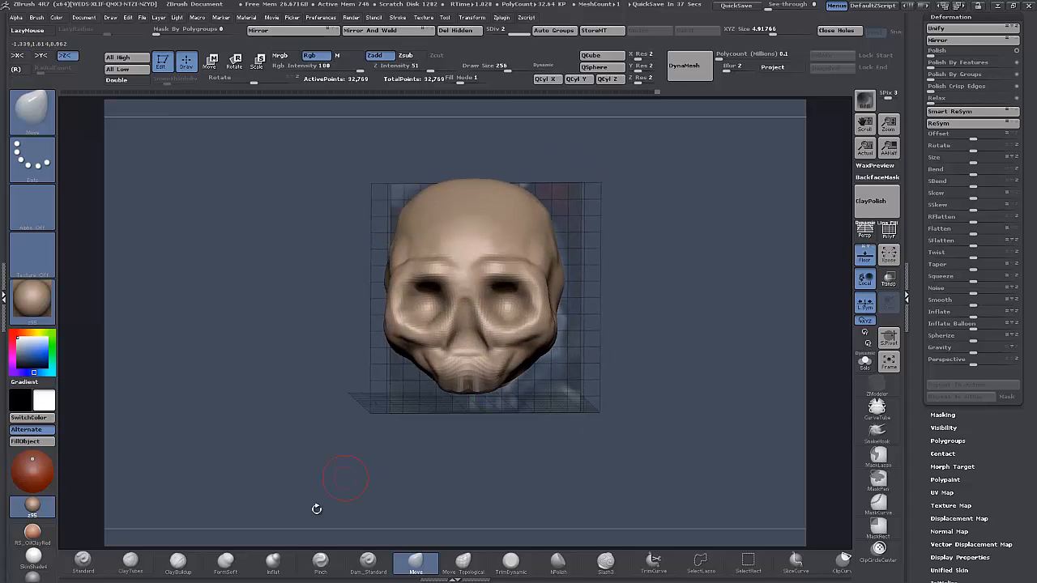
Step: Build up the base of the nose cavity and block out the upper teeth with ClayBuildup
left_click(178, 560)
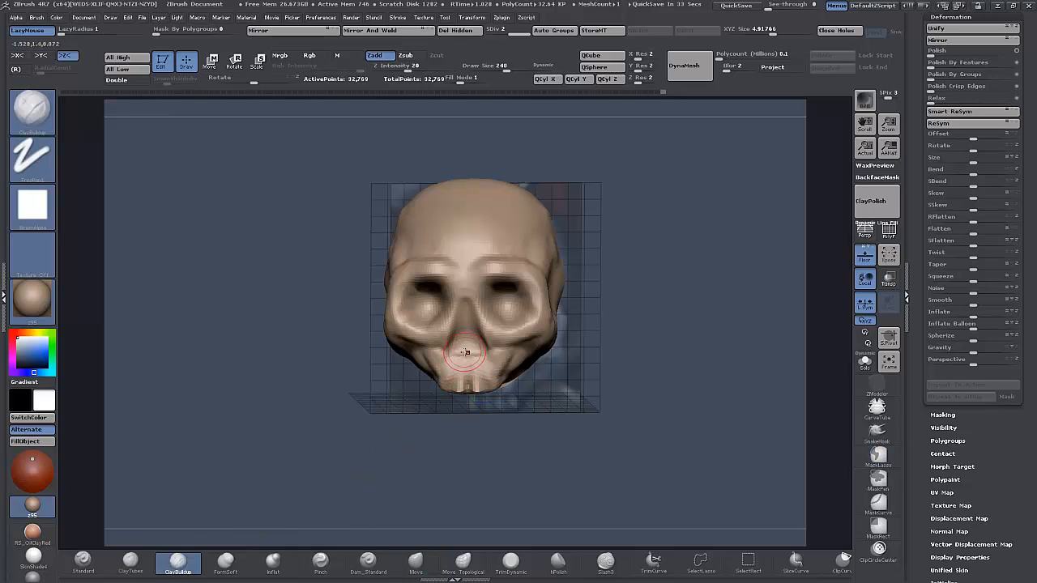
key("[")
left_click_drag(466, 352, 464, 346)
left_click_drag(418, 424, 412, 420)
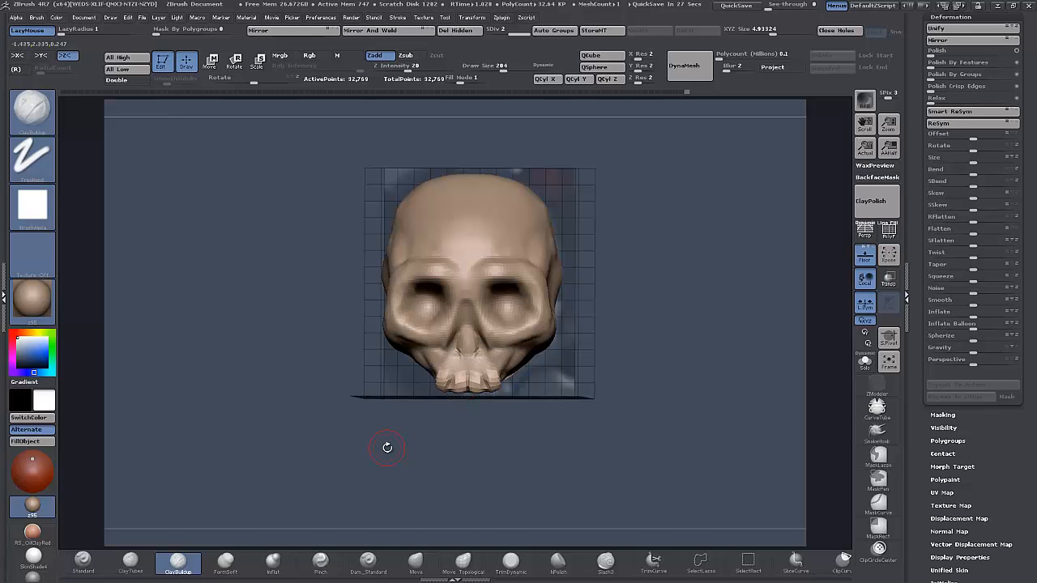
Step: Push the outer upper teeth inward with a larger Move brush to narrow the row of teeth
left_click_drag(387, 448, 367, 463, "alt")
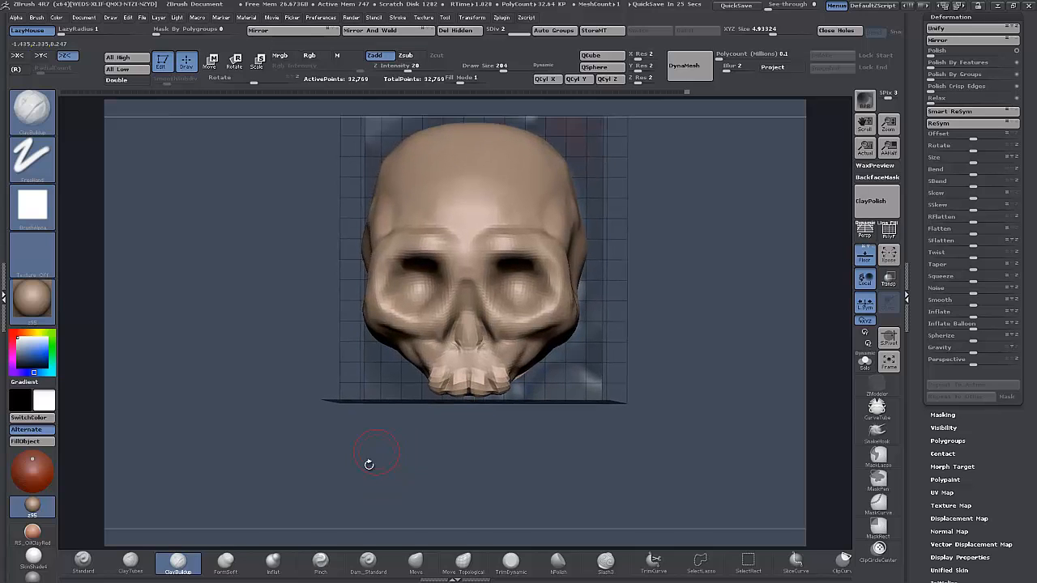
left_click(415, 564)
key("bracketright")
left_click_drag(431, 389, 437, 393)
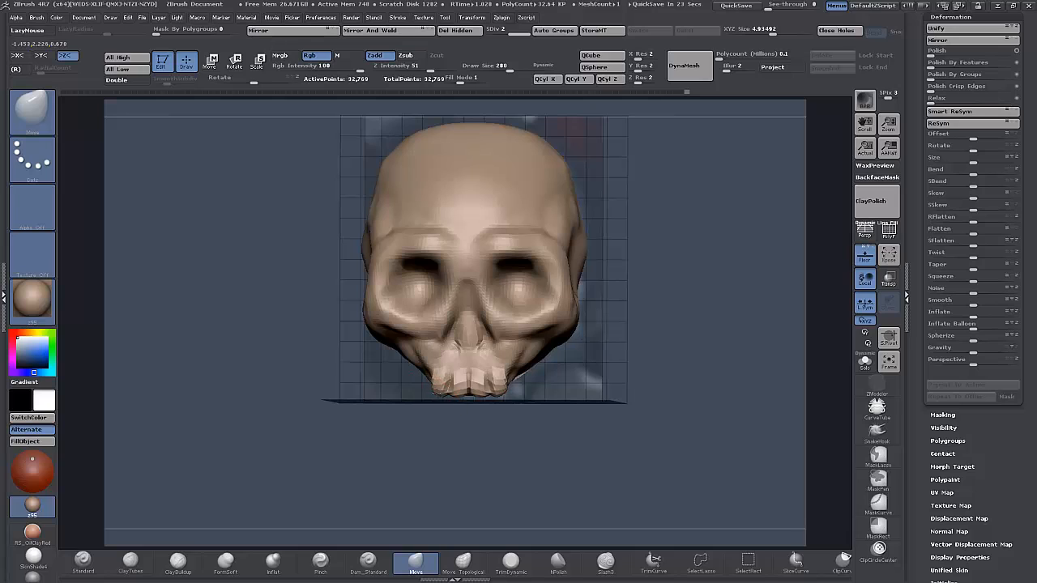
left_click_drag(394, 455, 404, 404)
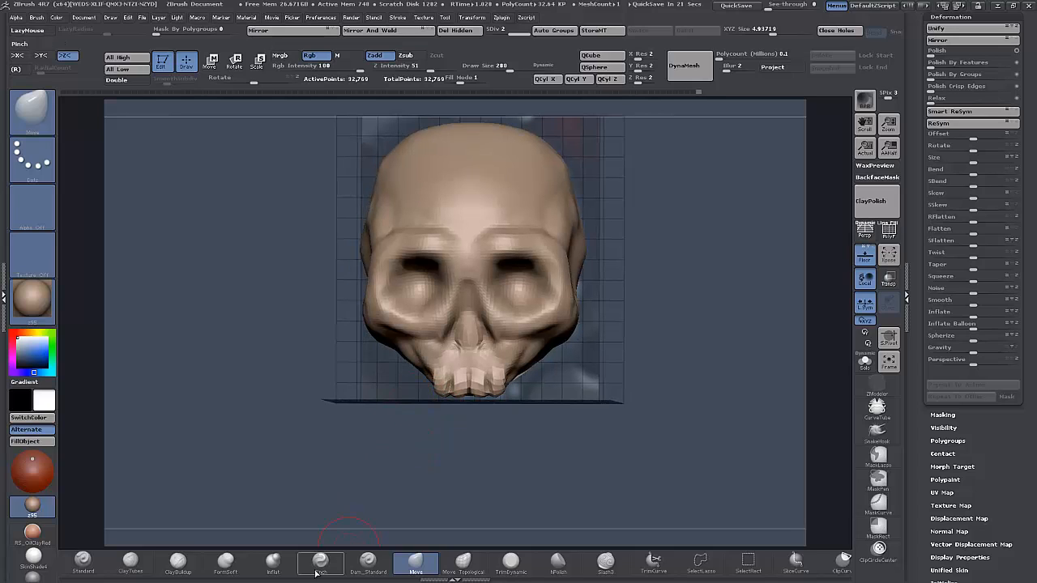
Step: Build up the upper jaw above the teeth and around the nose cavity with a smaller ClayBuildup brush
left_click(177, 564)
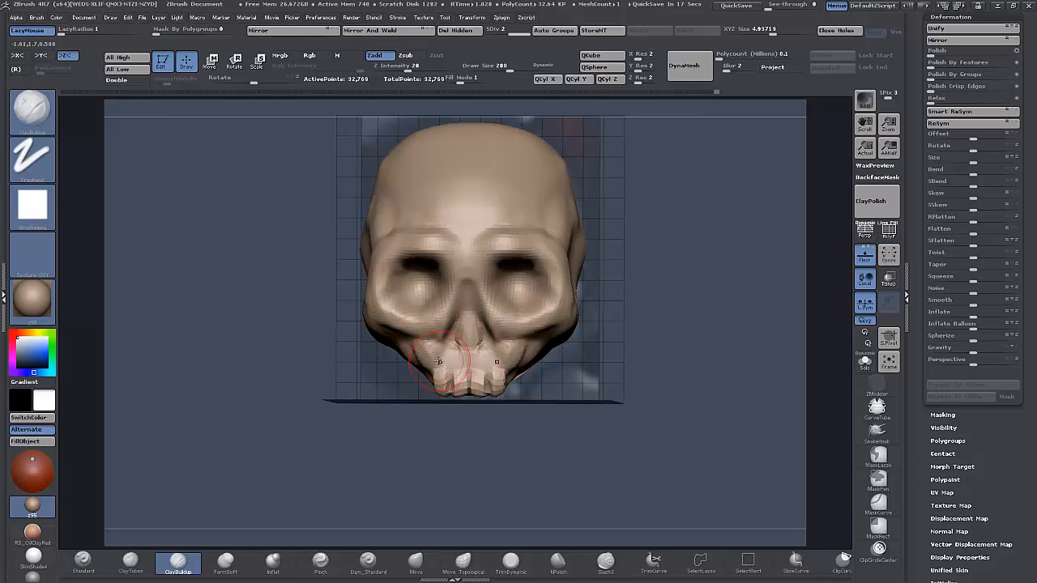
key("bracketleft")
key("bracketleft")
key("bracketleft")
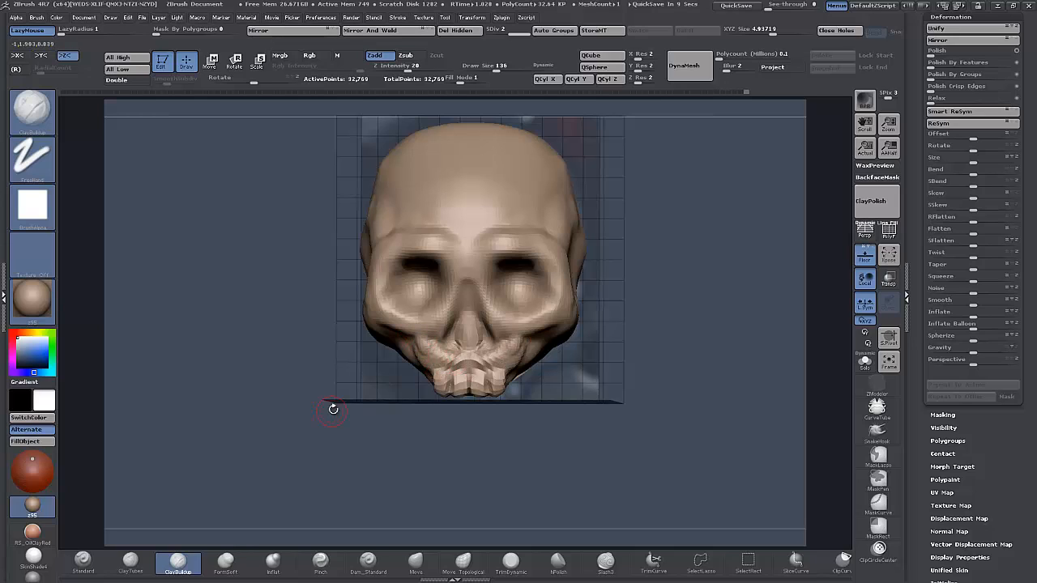
Step: Build up the brow ridges and the upper outer rims of the eye sockets with a larger ClayBuildup brush
mouse_move(295, 431)
left_mouse_down()
mouse_move(289, 397)
mouse_move(293, 426)
left_mouse_up()
key("bracketright")
left_click_drag(440, 240, 444, 260)
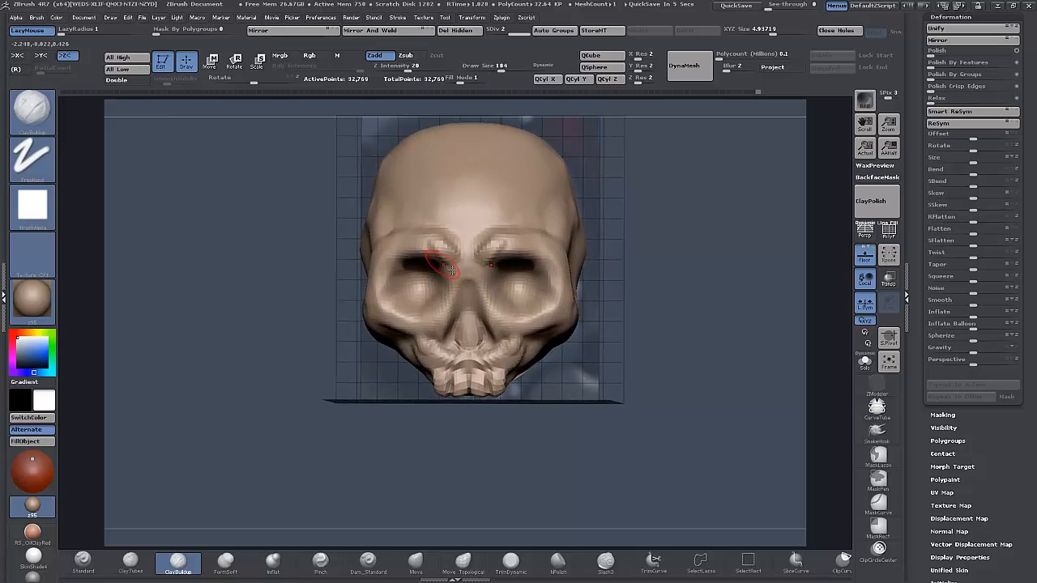
mouse_move(393, 235)
left_mouse_down()
mouse_move(425, 248)
mouse_move(392, 253)
left_mouse_up()
mouse_move(264, 330)
left_mouse_down()
mouse_move(333, 301)
mouse_move(363, 265)
mouse_move(362, 283)
left_mouse_up()
mouse_move(396, 248)
left_mouse_down()
mouse_move(357, 247)
mouse_move(363, 263)
left_mouse_up()
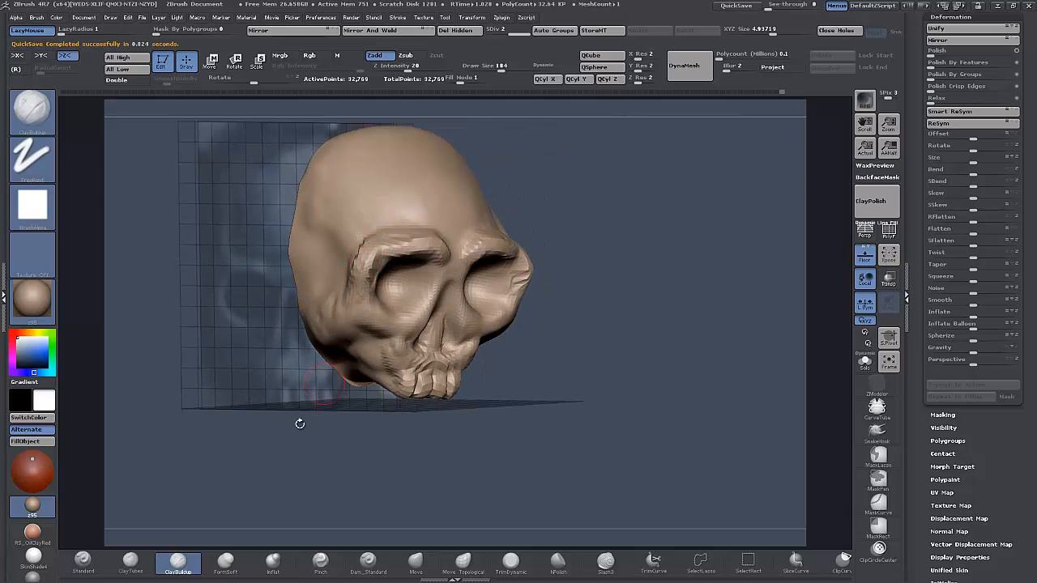
Step: Build up the bridge of the nose and the lower and side rims of the eye sockets with ClayBuildup
mouse_move(299, 421)
left_mouse_down()
mouse_move(343, 290)
mouse_move(397, 339)
left_mouse_up()
left_click_drag(387, 420, 328, 412)
mouse_move(390, 322)
left_mouse_down()
mouse_move(420, 329)
mouse_move(452, 284)
left_mouse_up()
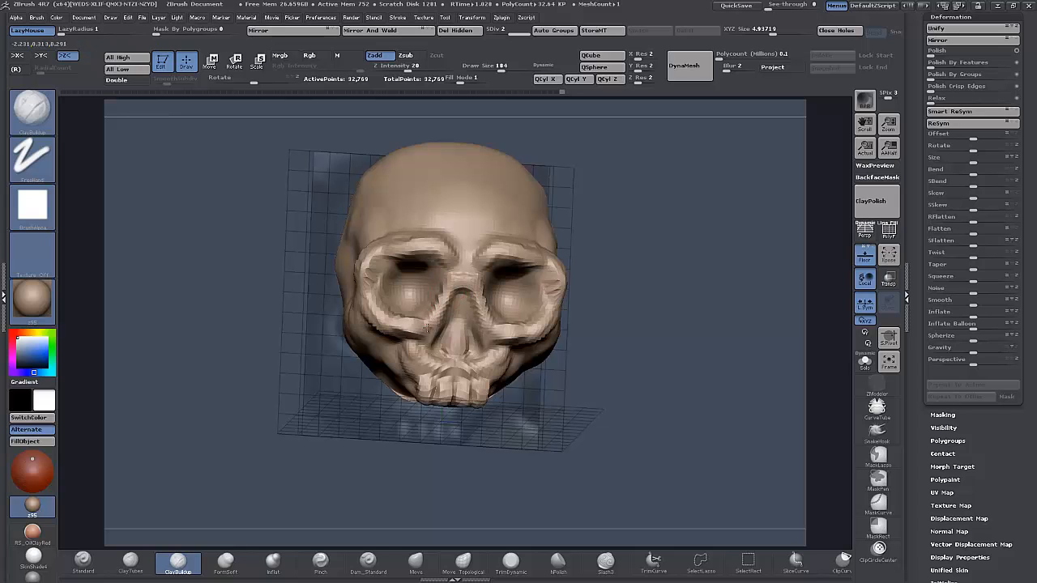
left_click_drag(410, 336, 390, 327)
Step: Shape the cheekbones and the ridges running back over the temples with a larger ClayBuildup brush, then smooth below the cheekbones
left_click_drag(233, 384, 353, 302)
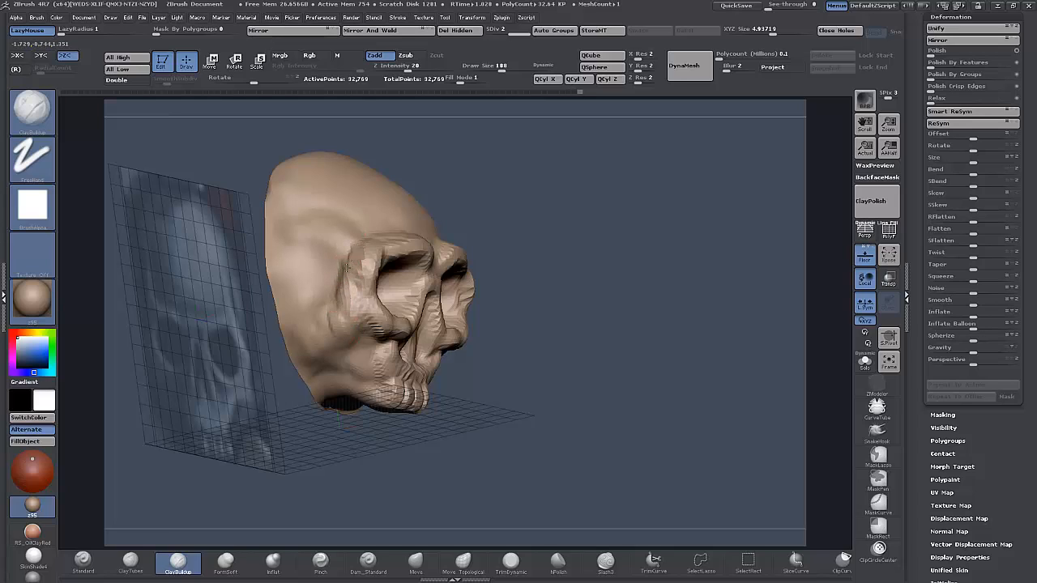
mouse_move(310, 226)
left_mouse_down()
mouse_move(293, 230)
mouse_move(336, 239)
mouse_move(354, 285)
mouse_move(317, 322)
mouse_move(344, 329)
mouse_move(362, 317)
left_mouse_up()
mouse_move(353, 472)
left_mouse_down()
mouse_move(265, 442)
mouse_move(349, 301)
left_mouse_up()
left_click_drag(284, 481, 359, 355)
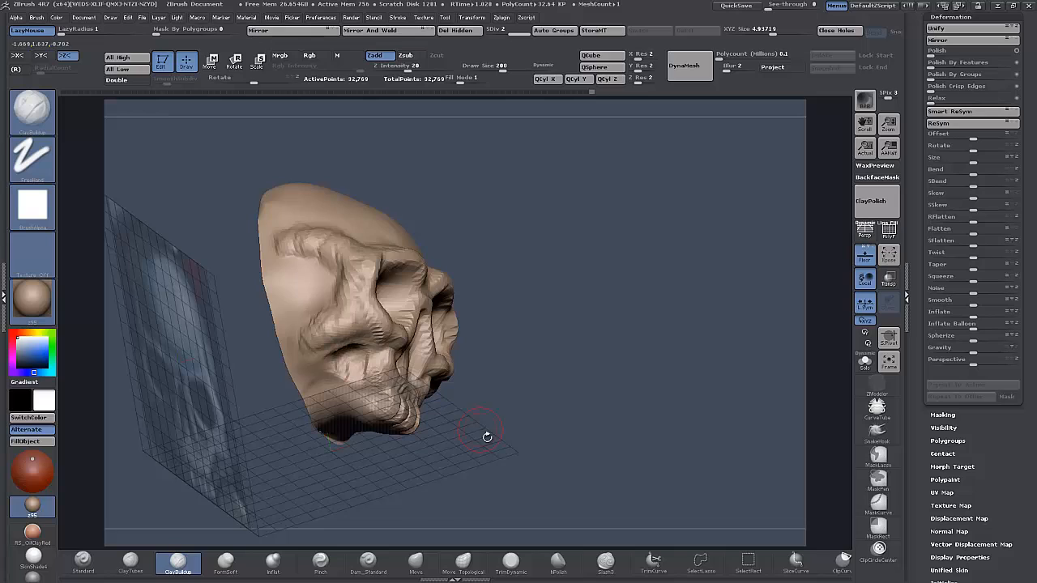
left_click_drag(487, 437, 453, 389)
mouse_move(352, 366)
left_mouse_down("shift")
mouse_move(348, 354)
mouse_move(365, 376)
left_mouse_up("shift")
Step: Thicken the temple ridges and sculpt the temple areas behind the eye sockets with ClayBuildup
mouse_move(645, 382)
left_mouse_down()
mouse_move(626, 410)
mouse_move(648, 373)
mouse_move(632, 397)
mouse_move(601, 409)
mouse_move(627, 414)
mouse_move(613, 413)
left_mouse_up()
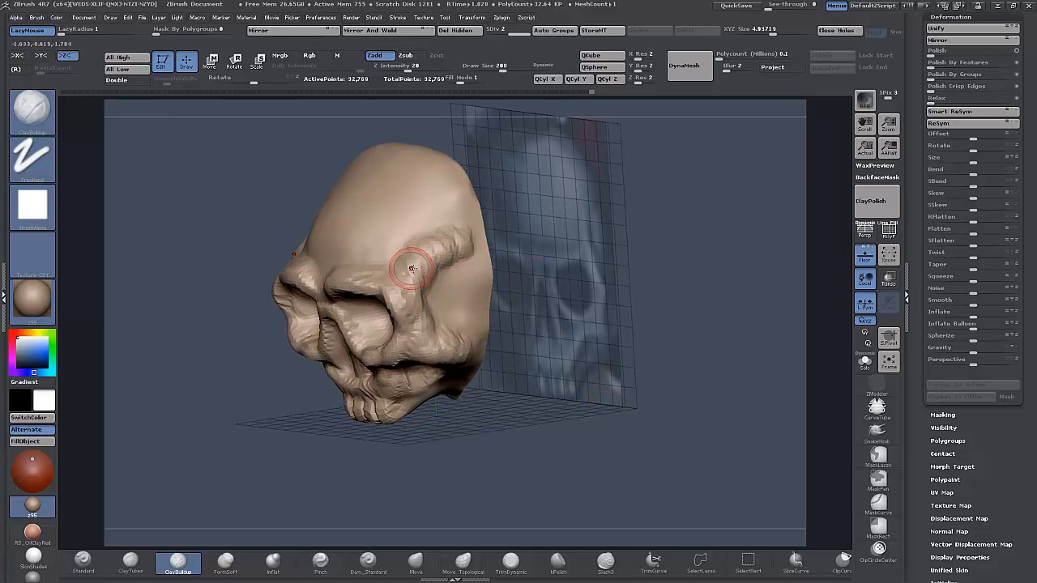
left_click_drag(412, 268, 460, 227)
mouse_move(433, 274)
left_mouse_down()
mouse_move(450, 294)
mouse_move(471, 281)
left_mouse_up()
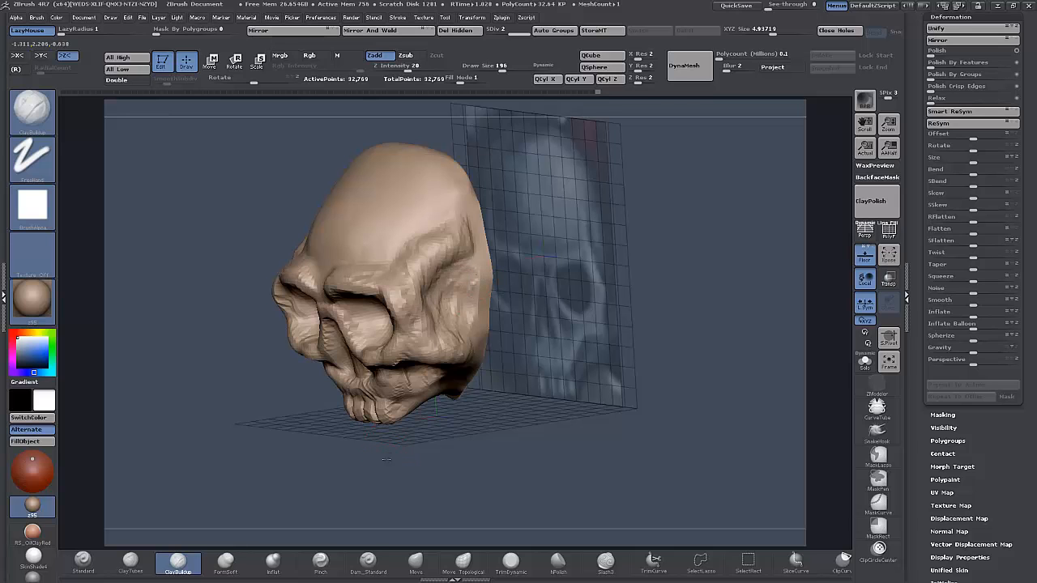
left_click_drag(385, 459, 377, 385)
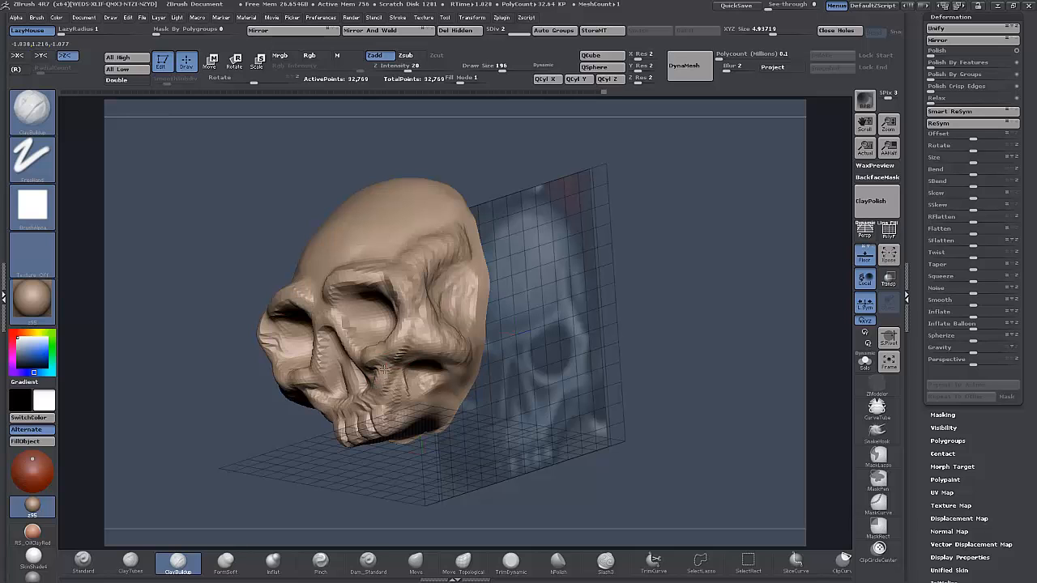
left_click_drag(417, 483, 454, 478)
Step: Raise the skull to subdivision level 3 and frame it from the front
left_click_drag(504, 439, 528, 457, "alt")
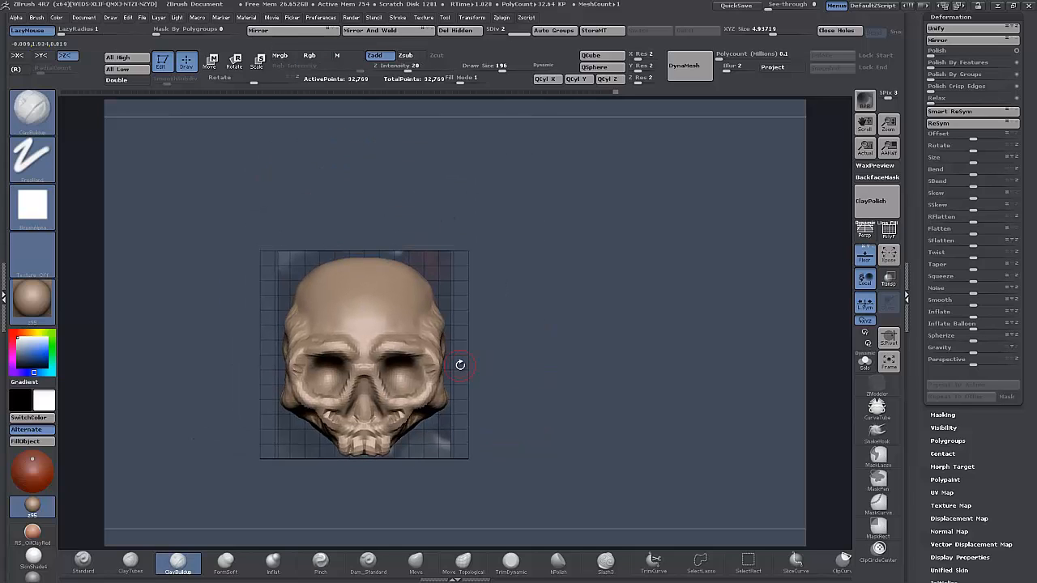
key("d")
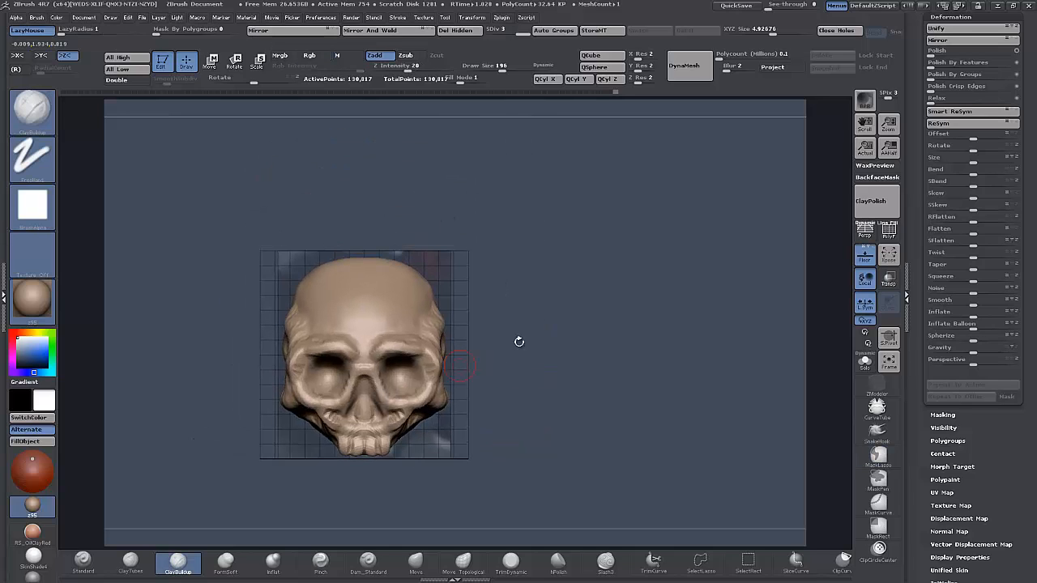
left_click_drag(458, 453, 512, 421, "alt")
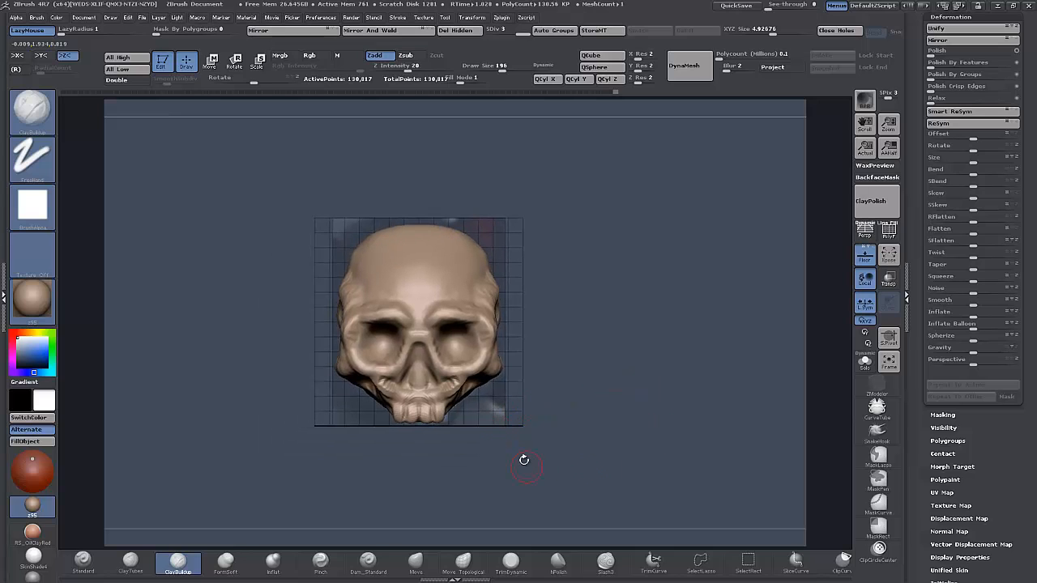
left_click_drag(609, 408, 615, 433, "alt")
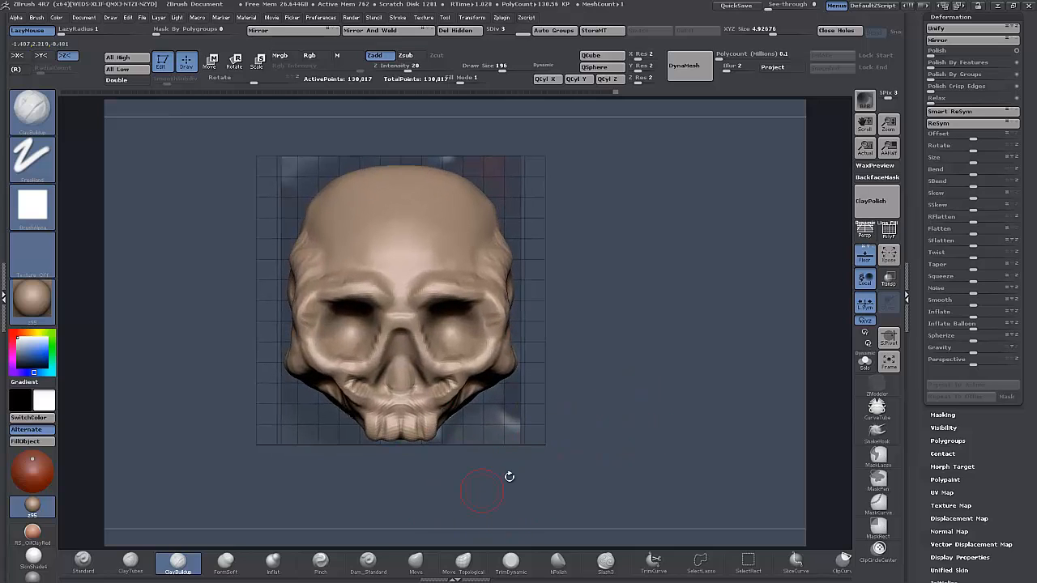
left_click_drag(508, 477, 503, 472)
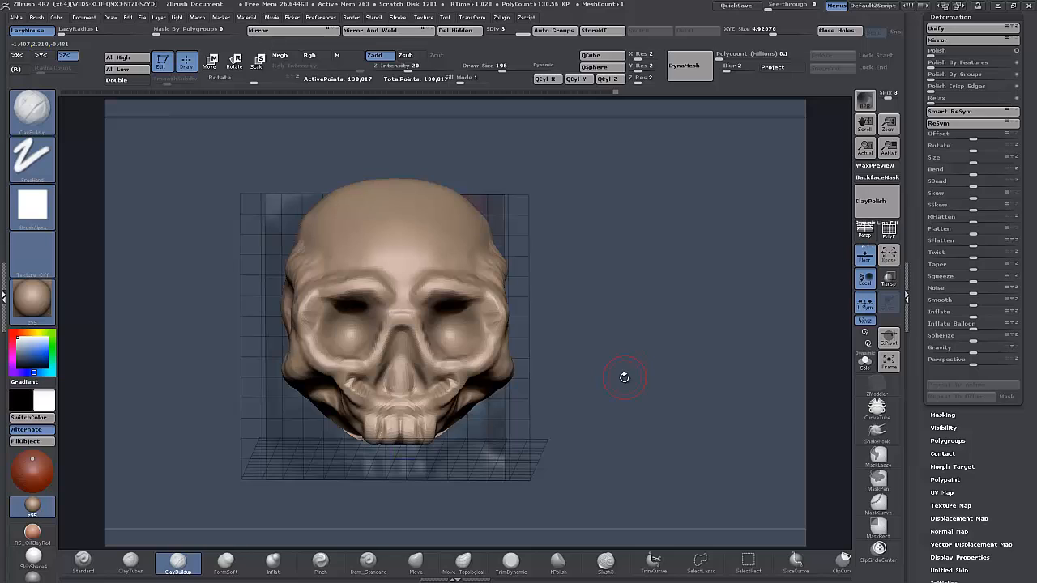
left_click_drag(625, 377, 621, 378, "shift")
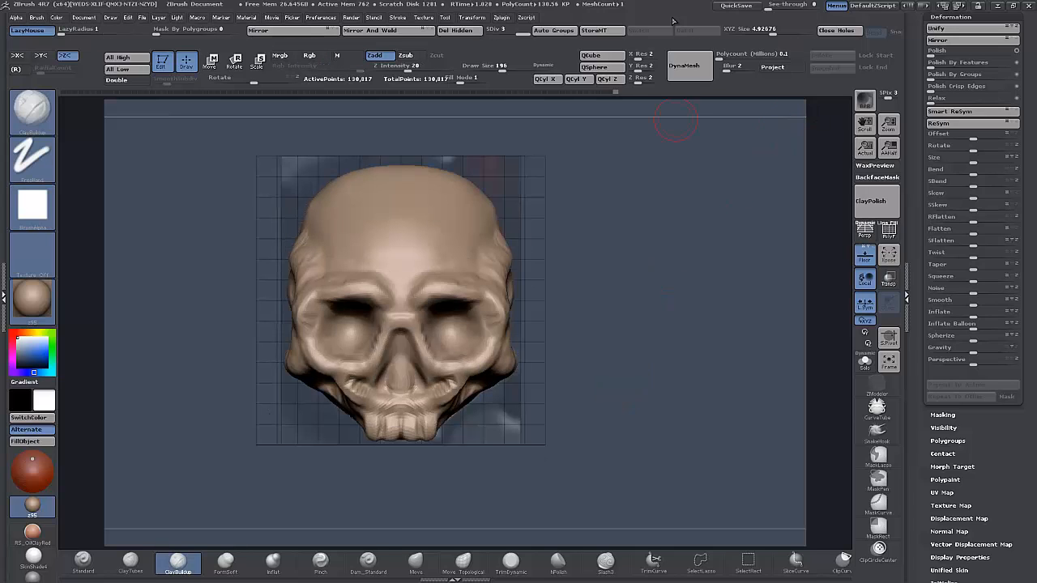
Step: Remesh the skull with DynaMesh using projection and a blur of 0
left_click(776, 67)
left_click(694, 66)
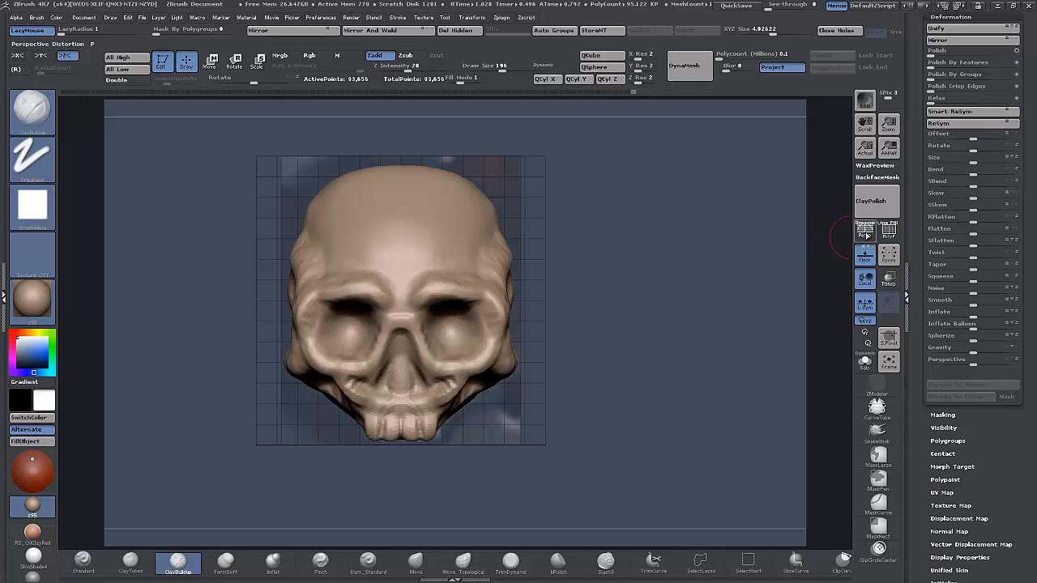
left_click(890, 232)
left_click(890, 231)
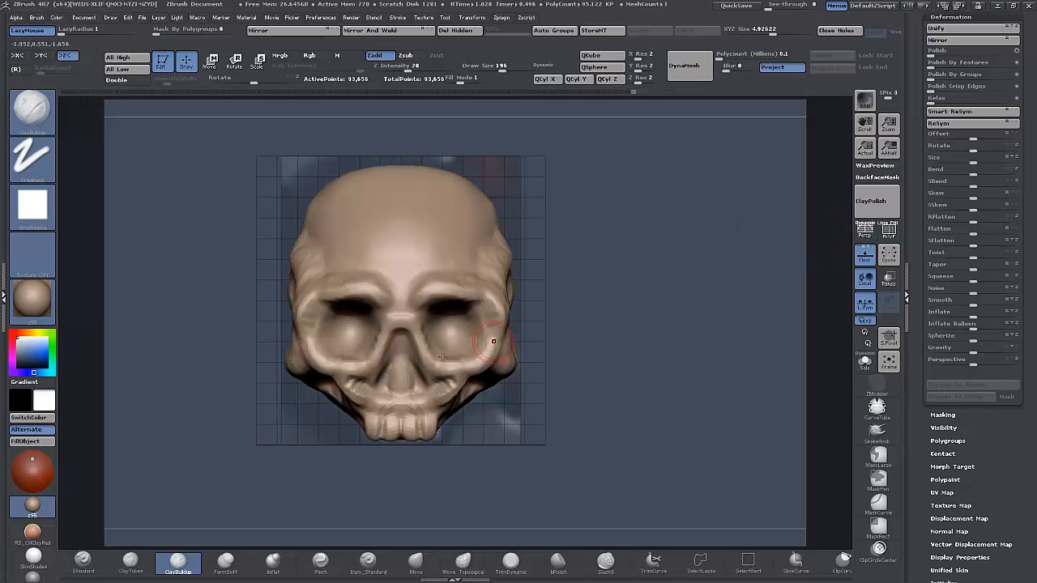
Step: Smooth the brow, temples, eye socket rims and upper jaw to even out the clay strokes
mouse_move(600, 358)
left_mouse_down("alt")
mouse_move(601, 376)
mouse_move(548, 344)
left_mouse_up("alt")
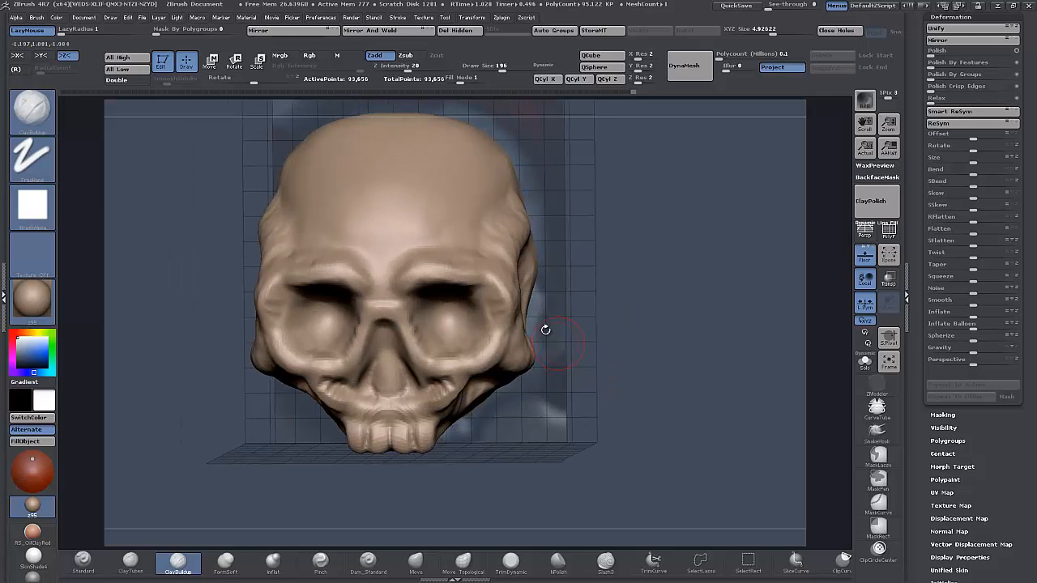
left_click_drag(397, 262, 432, 255, "shift")
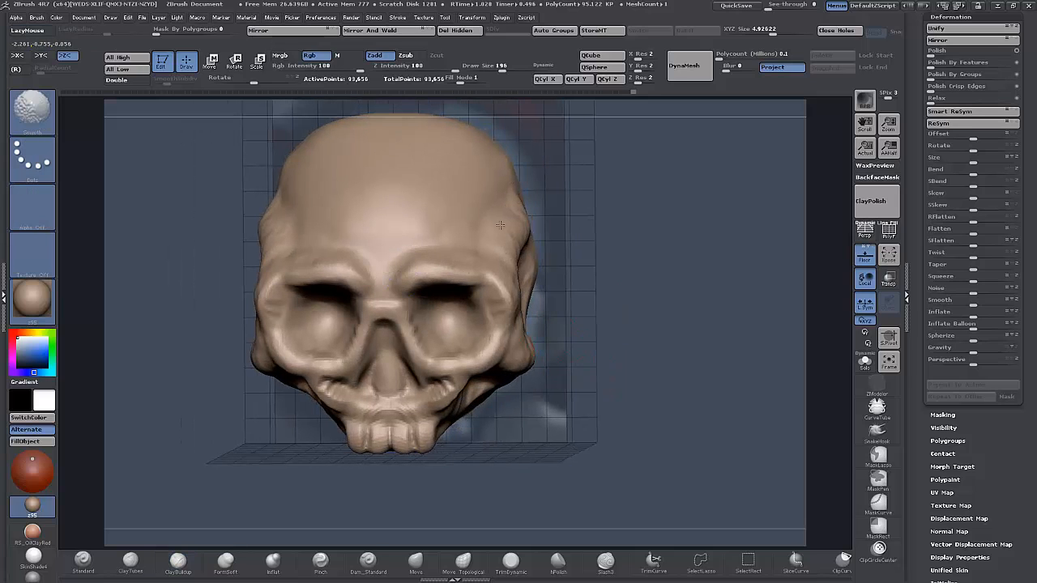
left_click_drag(627, 435, 633, 427)
left_click_drag(635, 428, 497, 410)
key("shift")
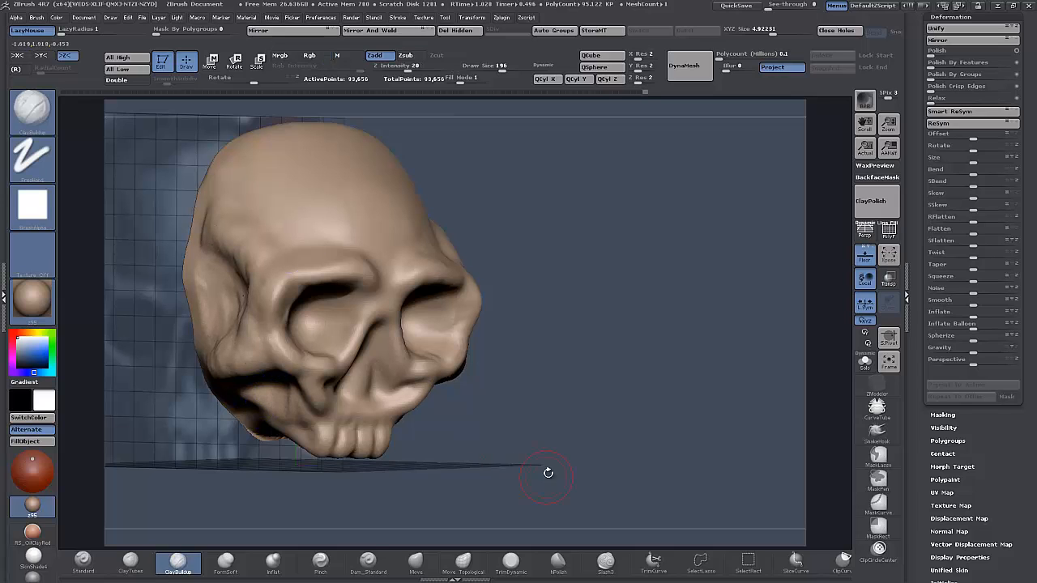
Step: Shift the left-right reference image to its maximum horizontal offset so it sits beside the skull in front view
left_click_drag(548, 472, 573, 411, "shift")
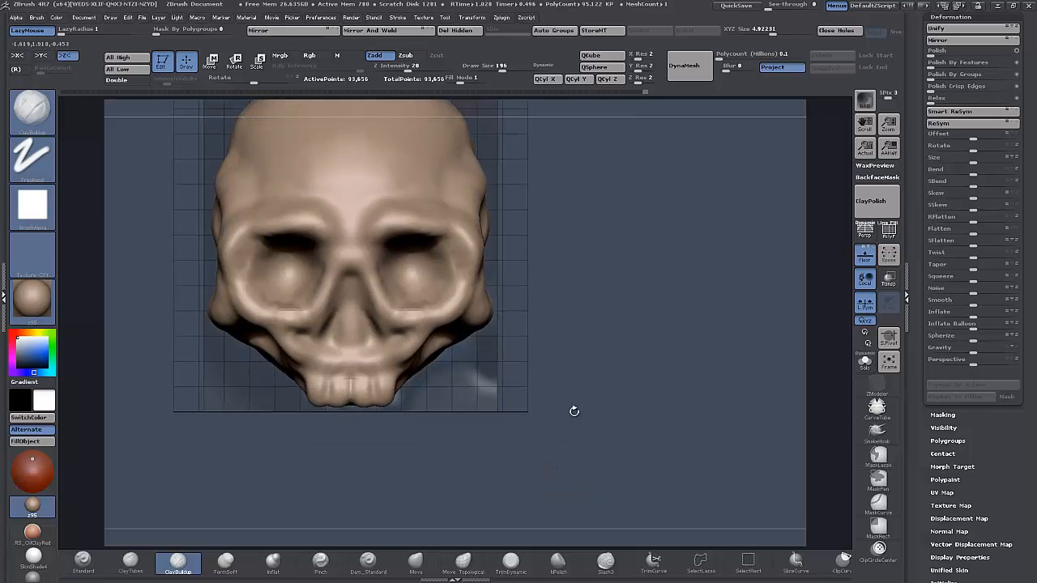
left_click_drag(586, 362, 589, 423, "alt")
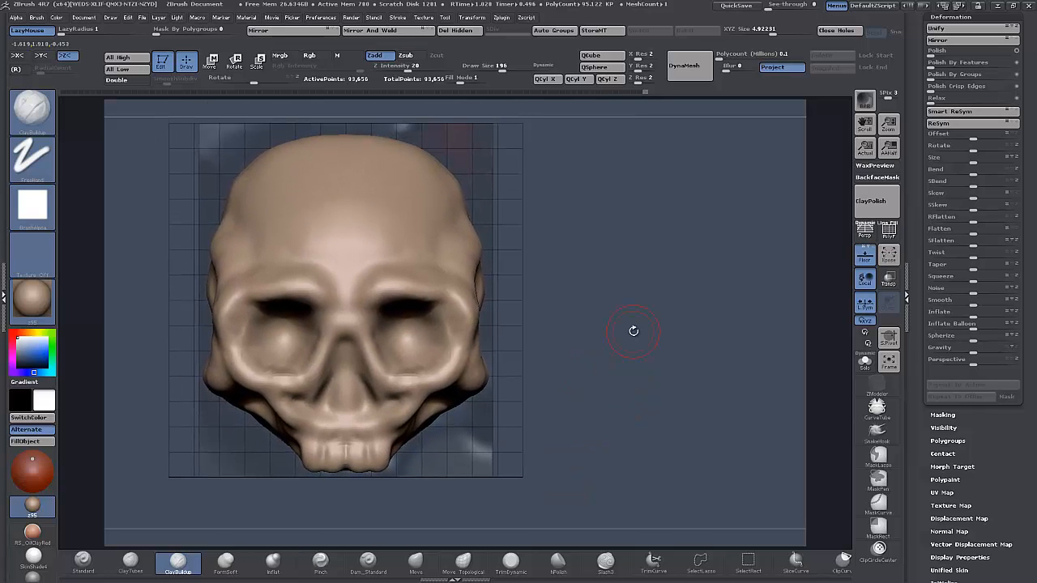
left_click(113, 18)
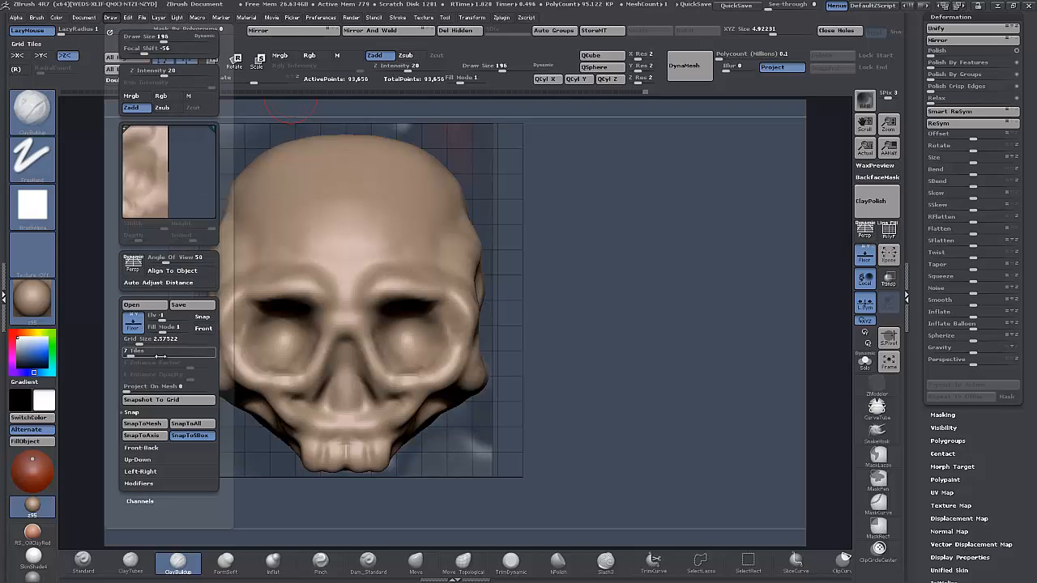
left_click(145, 479)
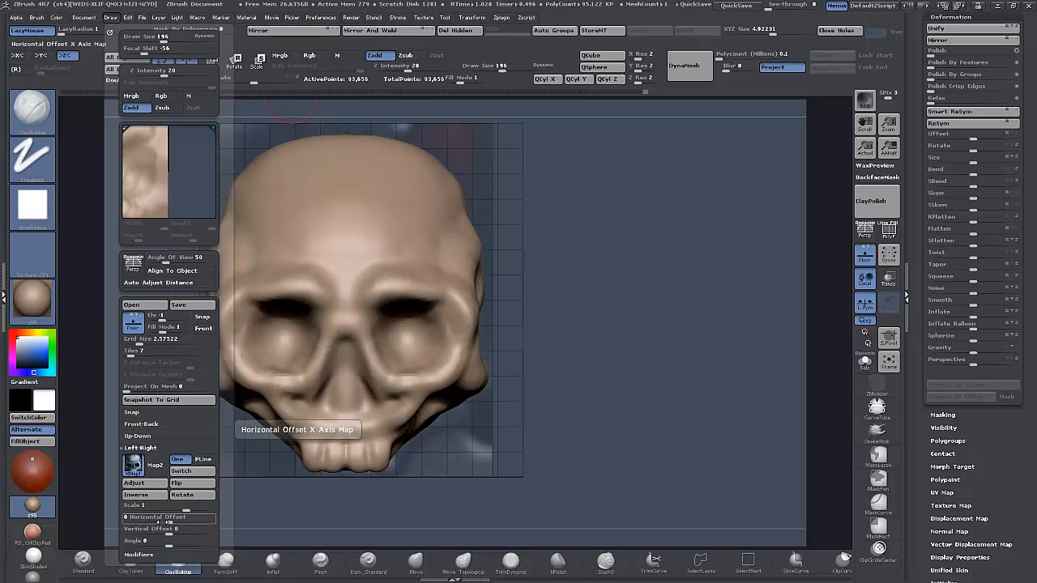
left_click_drag(170, 519, 217, 515)
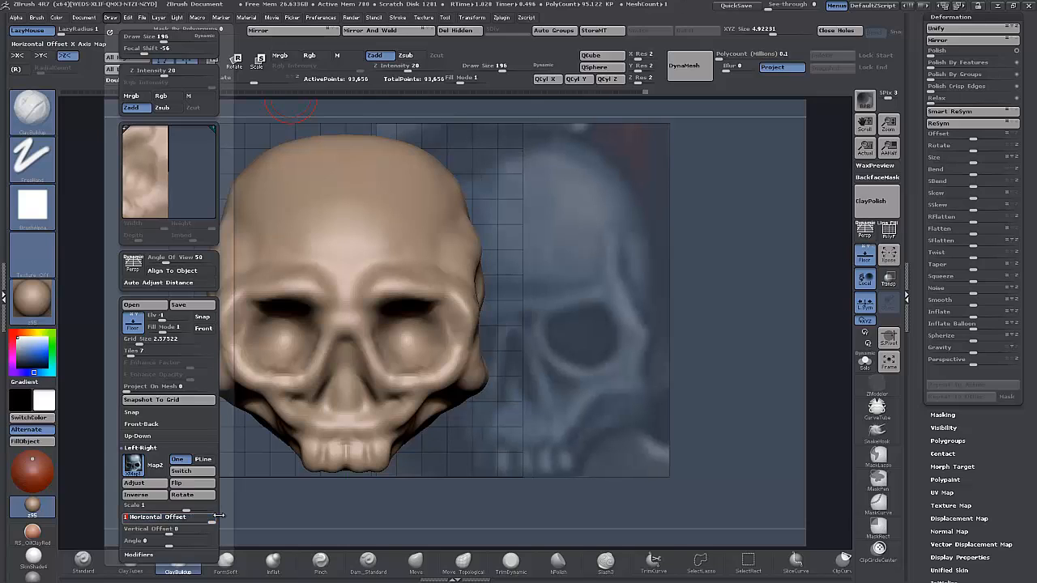
left_click(171, 519)
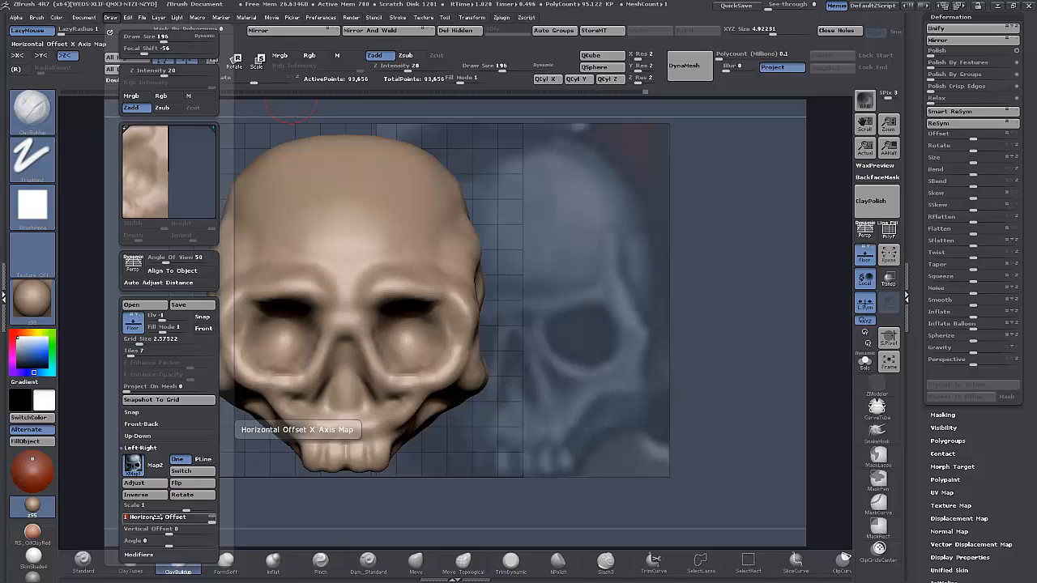
left_click_drag(158, 517, 212, 517)
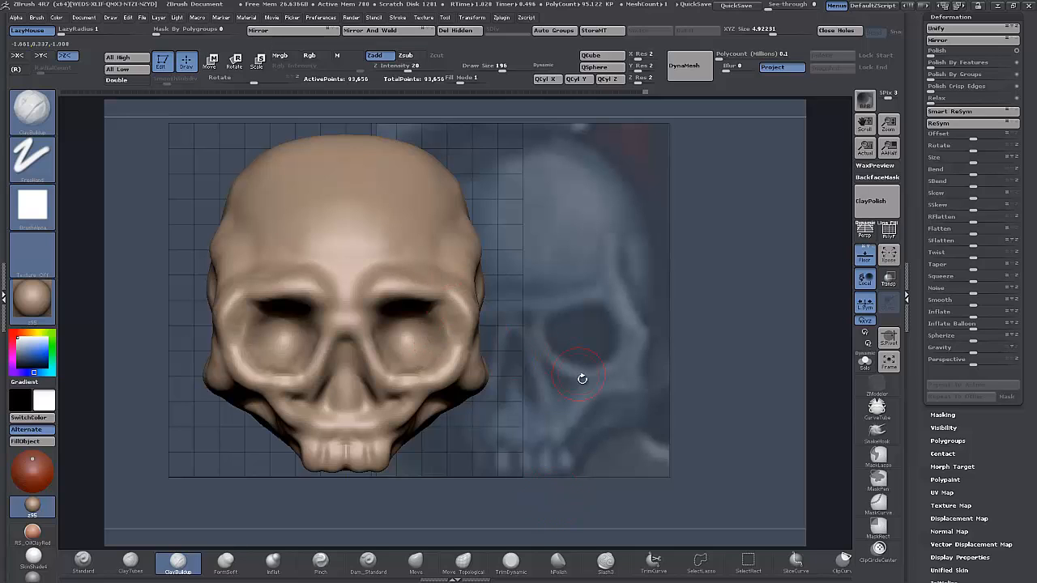
mouse_move(581, 377)
left_mouse_down("alt")
mouse_move(512, 393)
mouse_move(502, 369)
mouse_move(578, 366)
mouse_move(582, 393)
mouse_move(550, 399)
left_mouse_up("alt")
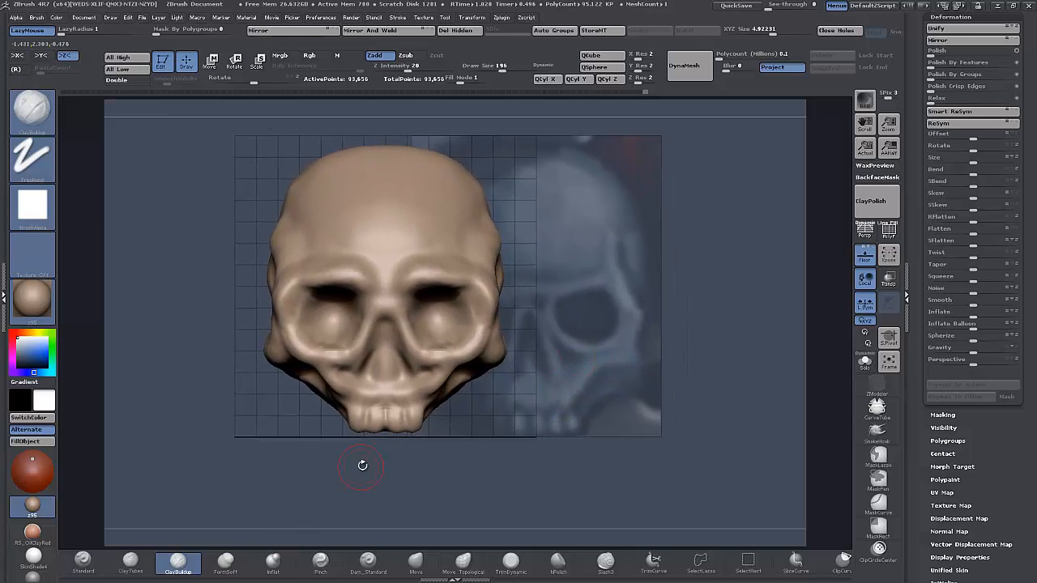
Step: Reshape the eye sockets with a Move brush of about size 520, raising their upper outer corners and lower rims
left_click(415, 561)
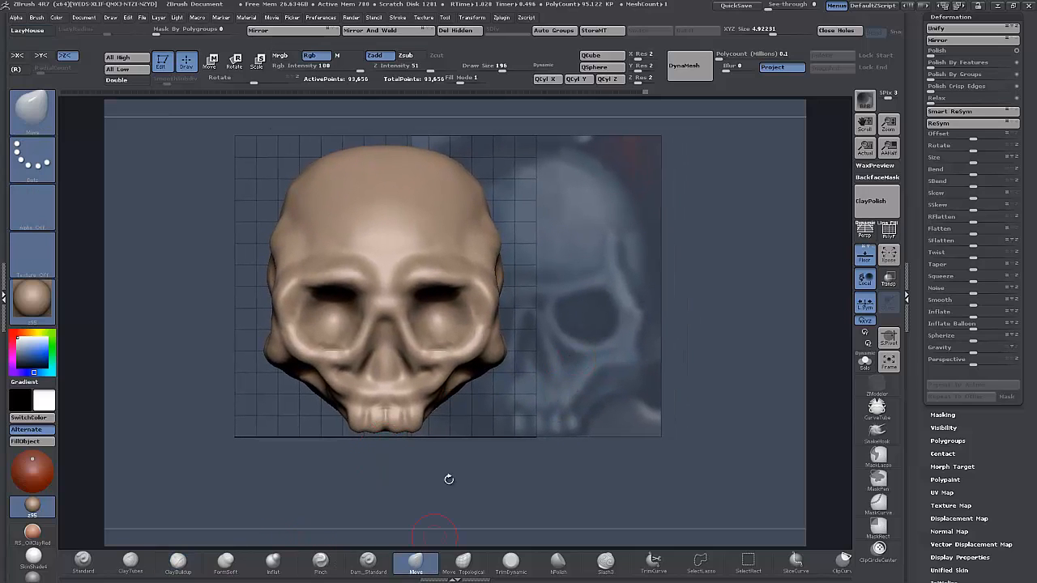
key("]")
key("]")
key("]")
key("]")
key("]")
key("]")
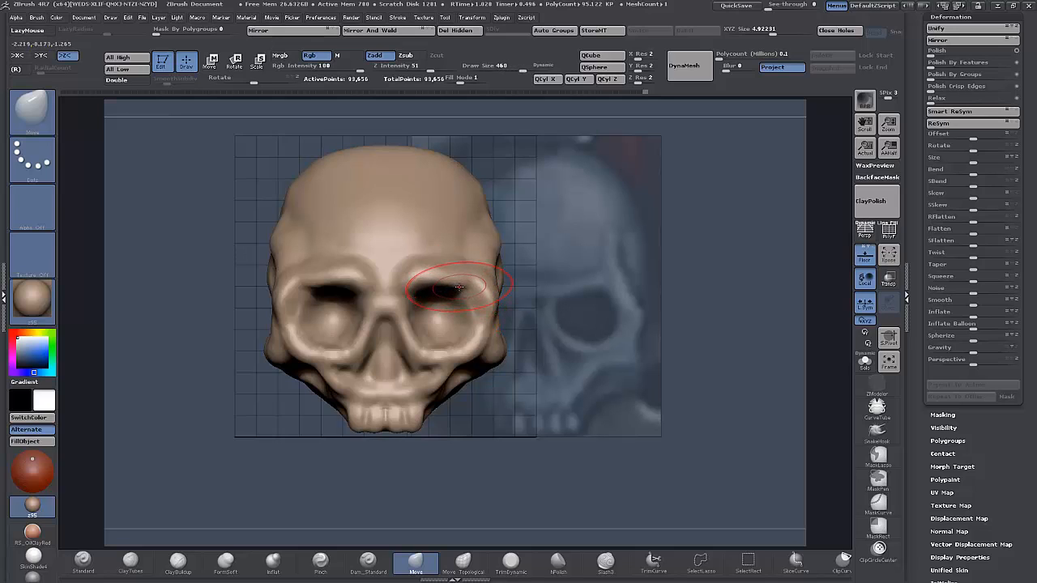
key("]")
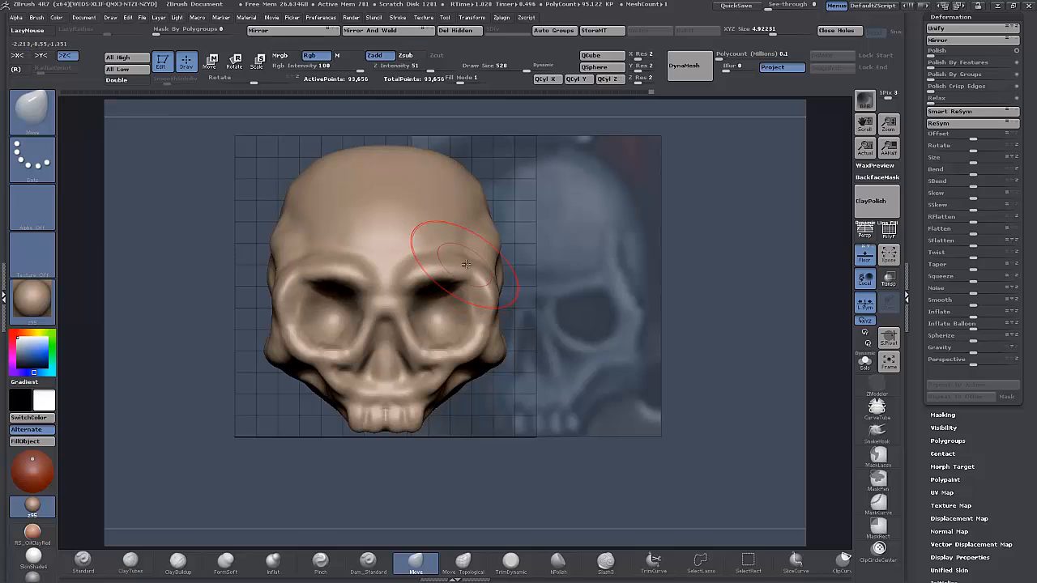
left_click_drag(462, 288, 471, 283)
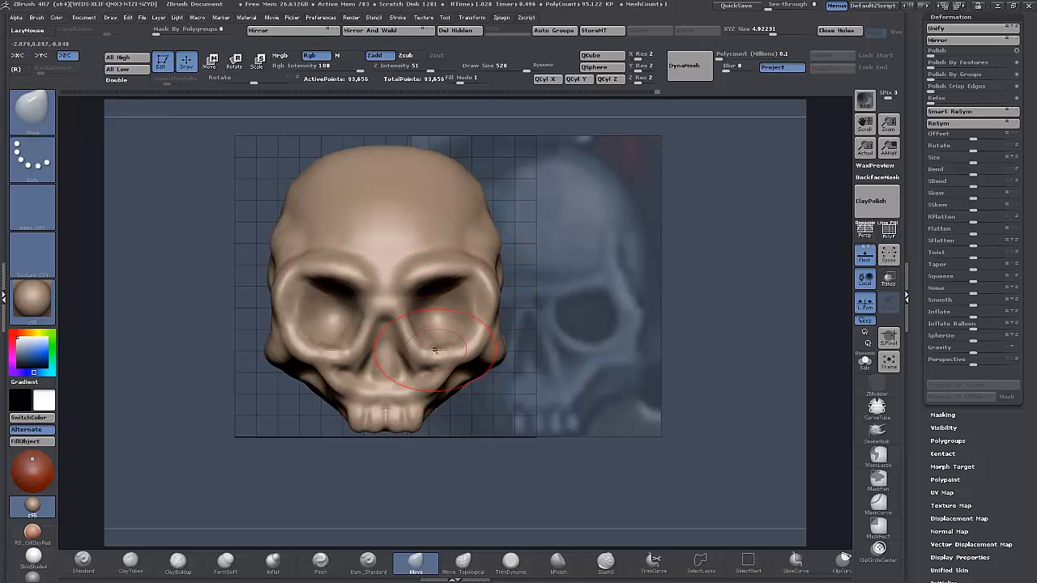
mouse_move(439, 354)
left_mouse_down()
mouse_move(470, 342)
mouse_move(472, 329)
left_mouse_up()
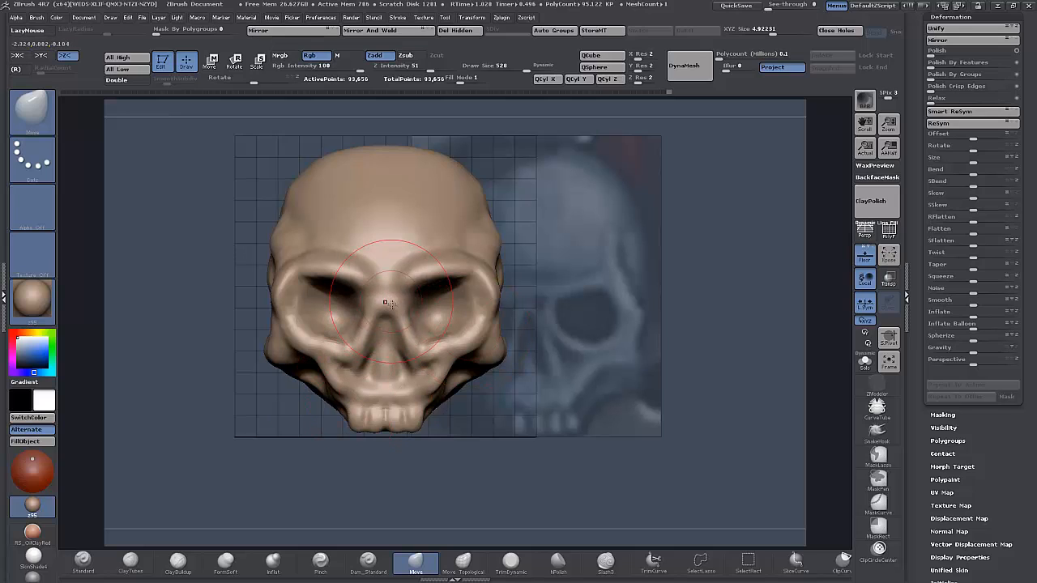
Step: Reshape the cheeks beside the nose and pull the cheekbones and outer socket rims inward with a smaller Move brush
mouse_move(441, 370)
left_mouse_down()
mouse_move(420, 378)
mouse_move(457, 381)
left_mouse_up()
key("bracketleft")
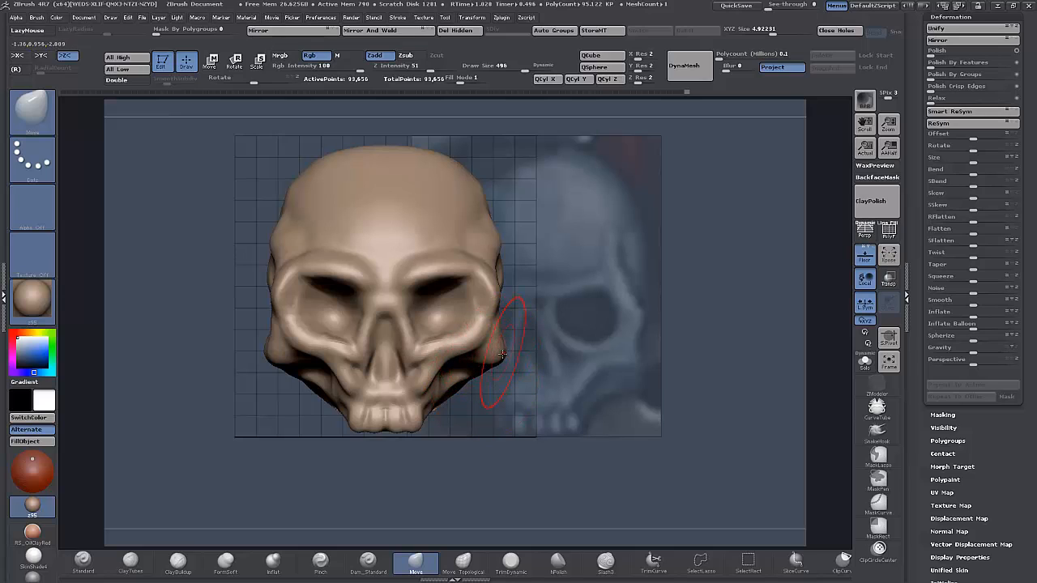
mouse_move(502, 354)
left_mouse_down()
mouse_move(483, 330)
mouse_move(476, 343)
mouse_move(481, 316)
left_mouse_up()
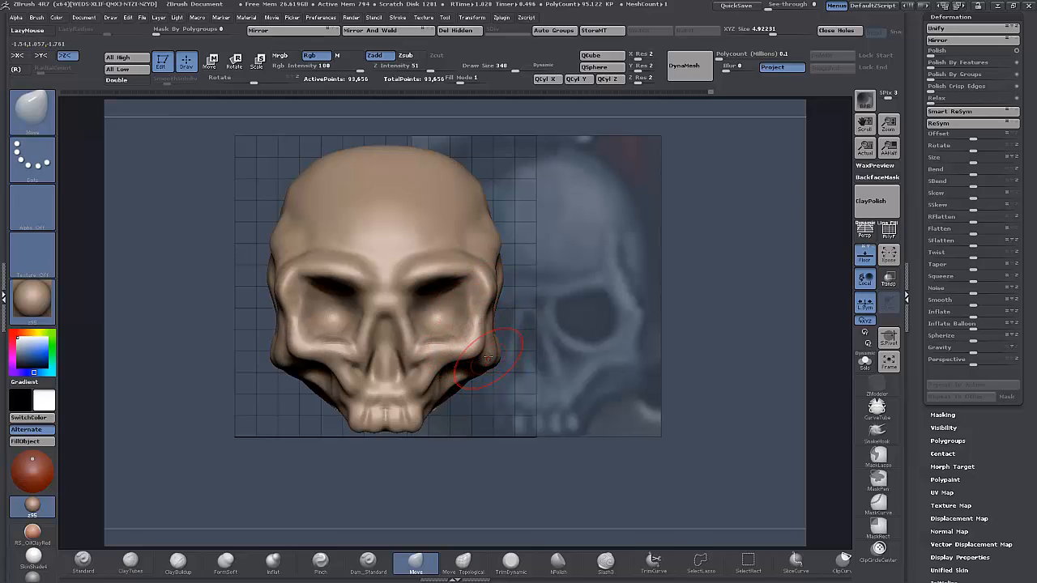
Step: Build up the cheekbones below the eye sockets with the ClayBuildup brush, reducing its size from about 408 to 276
mouse_move(485, 423)
left_mouse_down()
mouse_move(465, 431)
mouse_move(475, 419)
left_mouse_up()
left_click(182, 564)
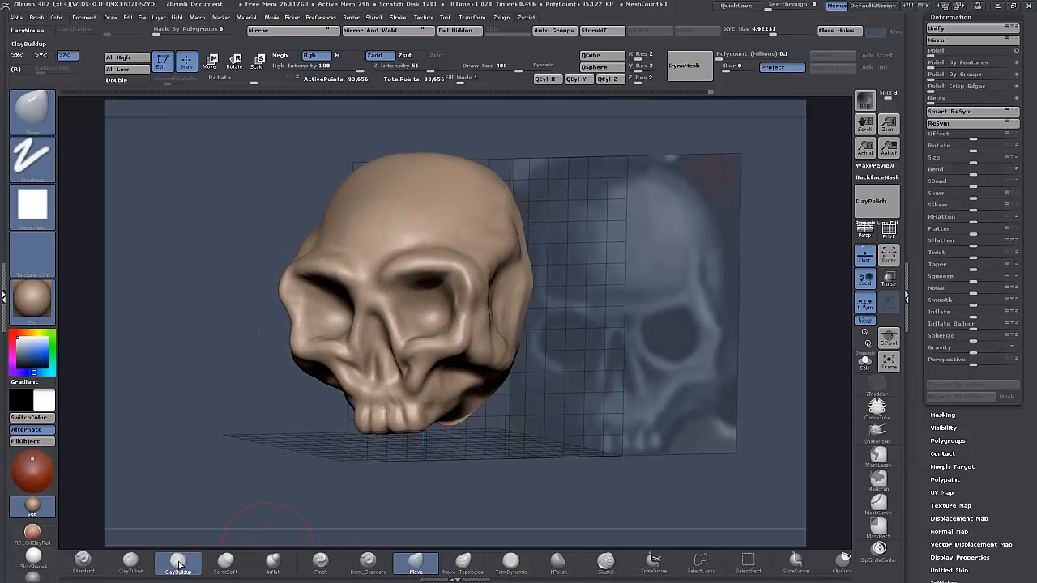
left_click_drag(421, 466, 384, 473)
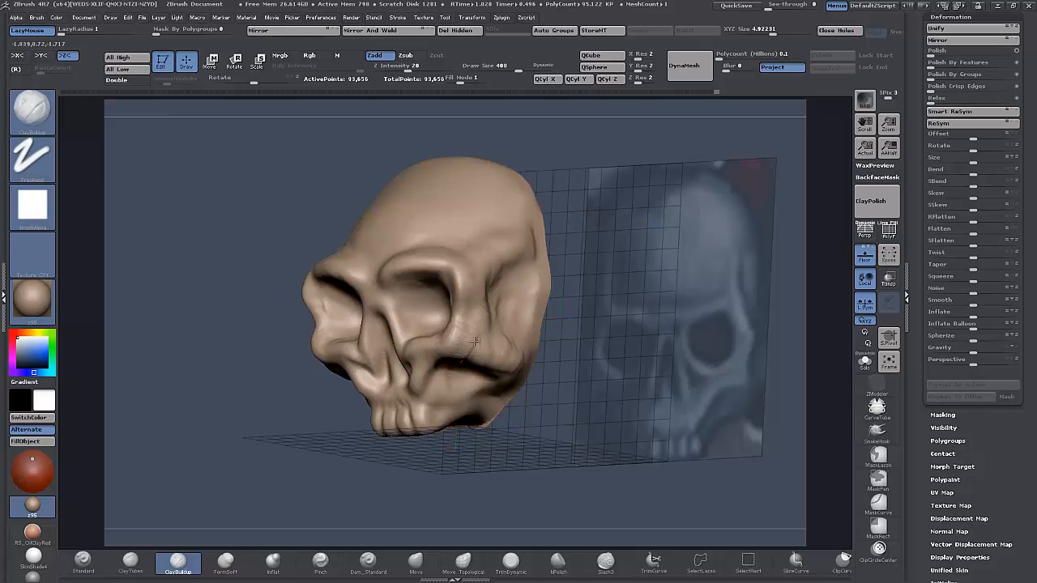
left_click_drag(502, 348, 474, 339)
left_click_drag(448, 393, 477, 365)
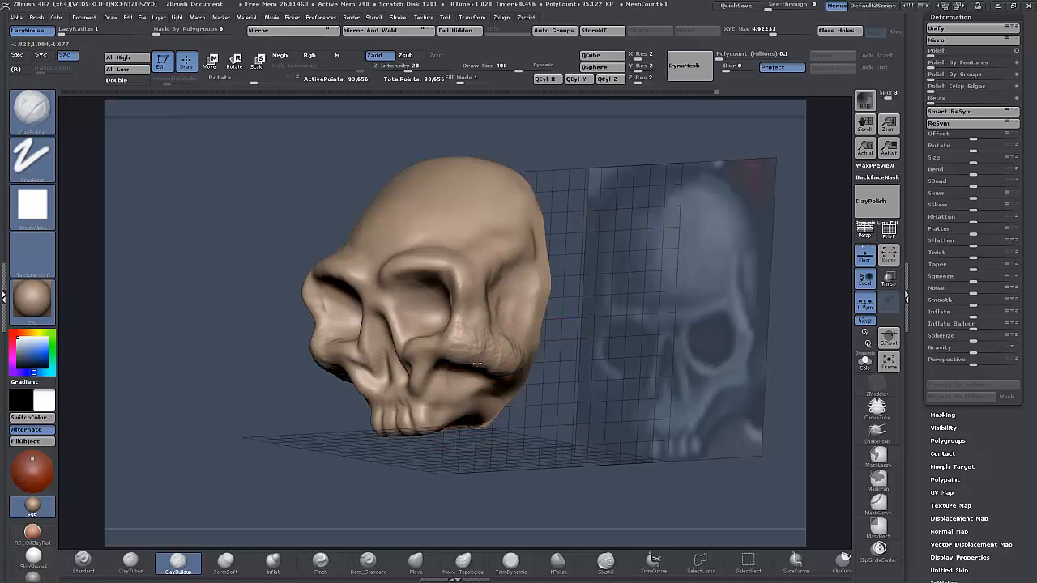
left_click_drag(496, 484, 442, 457)
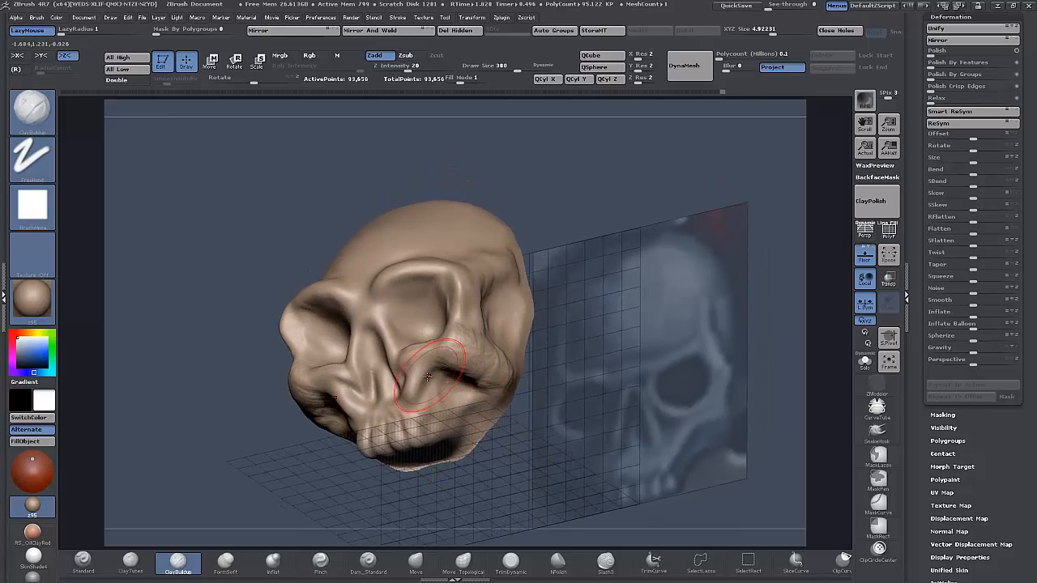
mouse_move(428, 377)
left_mouse_down()
mouse_move(416, 396)
mouse_move(435, 378)
mouse_move(423, 392)
left_mouse_up()
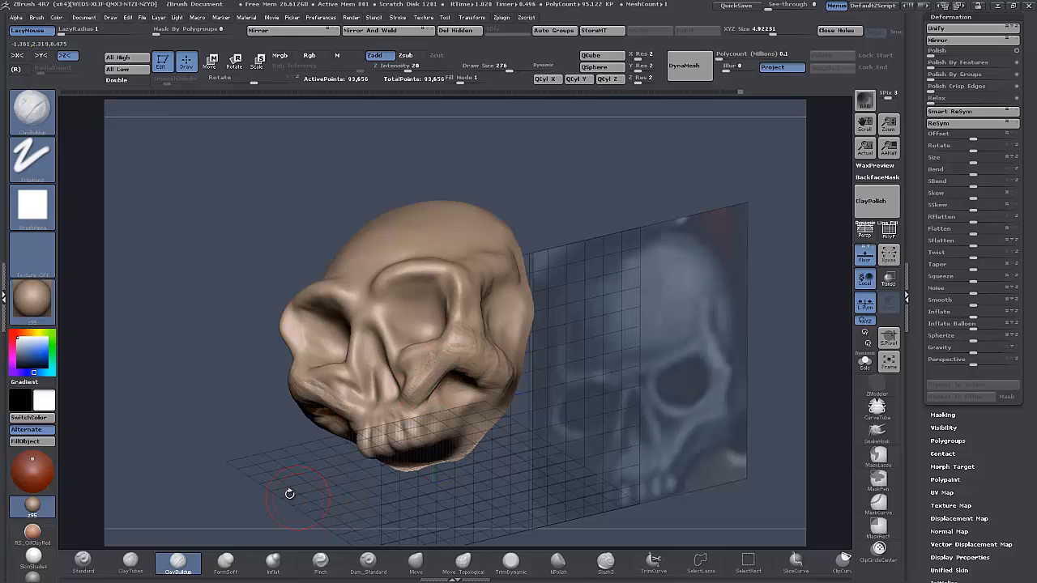
Step: Add clay along the lower eye socket rims and beside the nose, reducing the ClayBuildup brush to about size 164
left_click_drag(291, 495, 258, 474)
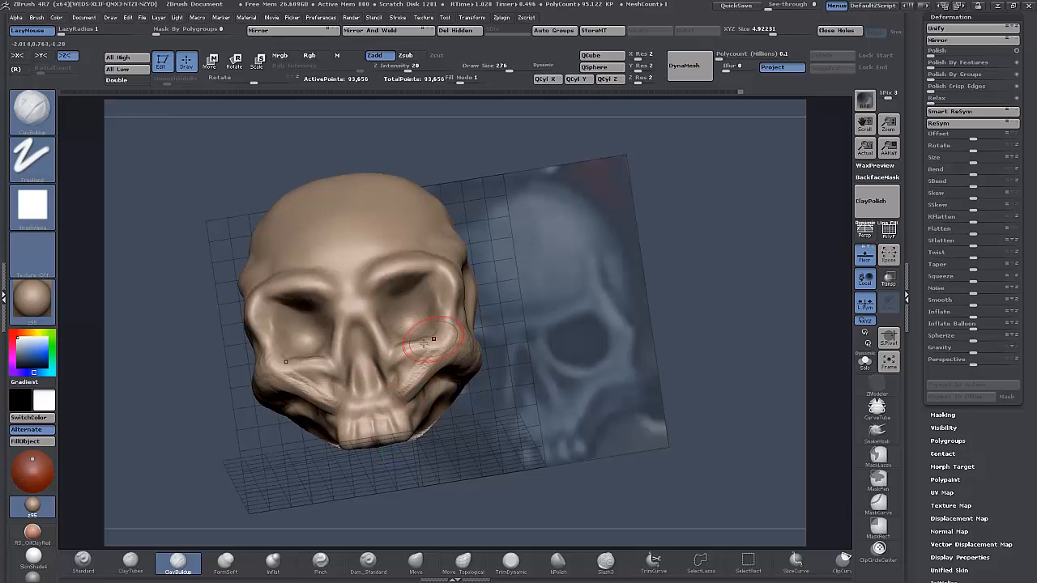
left_click_drag(435, 341, 397, 350)
key("[")
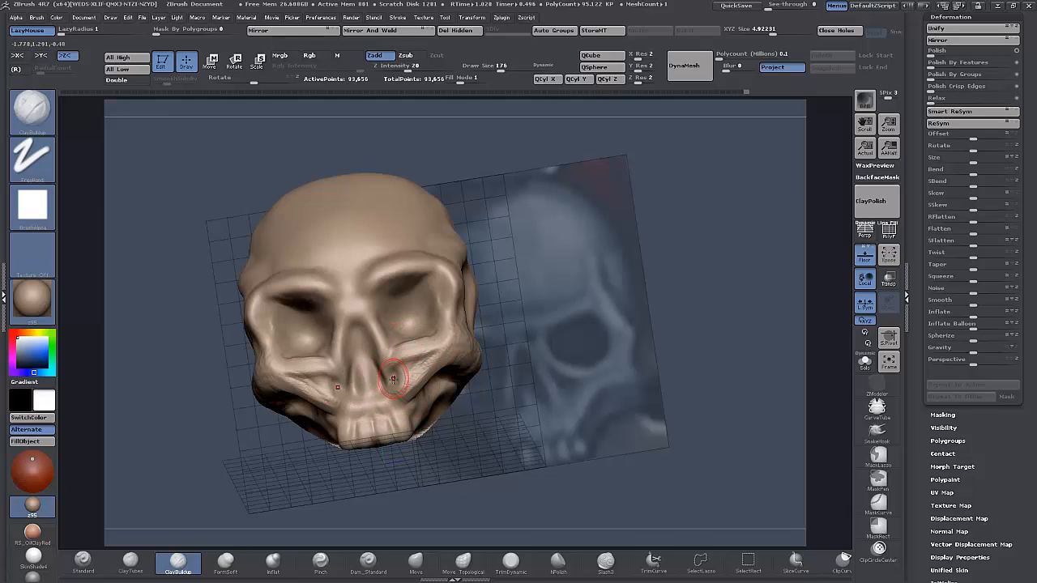
key("[")
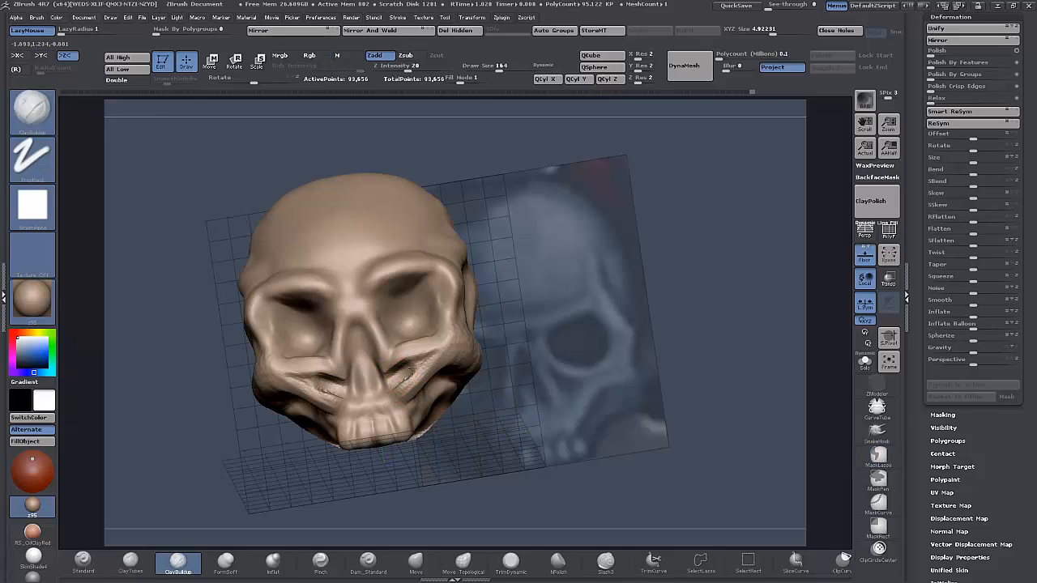
left_click_drag(397, 377, 402, 376)
Step: Define the upper jaw, nose opening edges and tooth roots with a ClayBuildup brush of about size 140
left_click_drag(466, 485, 417, 472)
left_click_drag(430, 394, 462, 398)
mouse_move(192, 441)
left_mouse_down()
mouse_move(207, 454)
mouse_move(242, 422)
left_mouse_up()
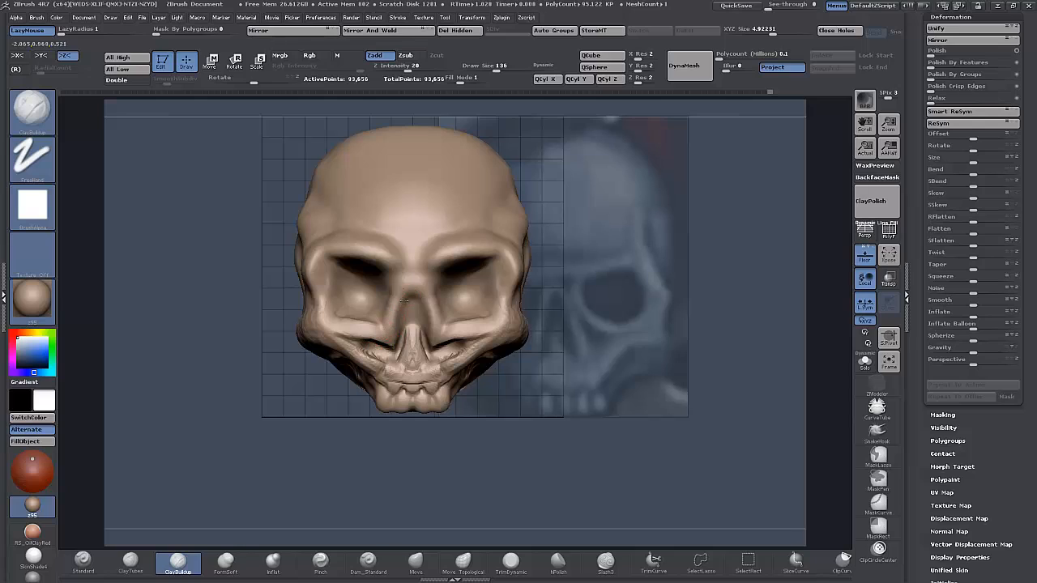
mouse_move(400, 304)
left_mouse_down()
mouse_move(391, 332)
mouse_move(361, 337)
mouse_move(318, 321)
left_mouse_up()
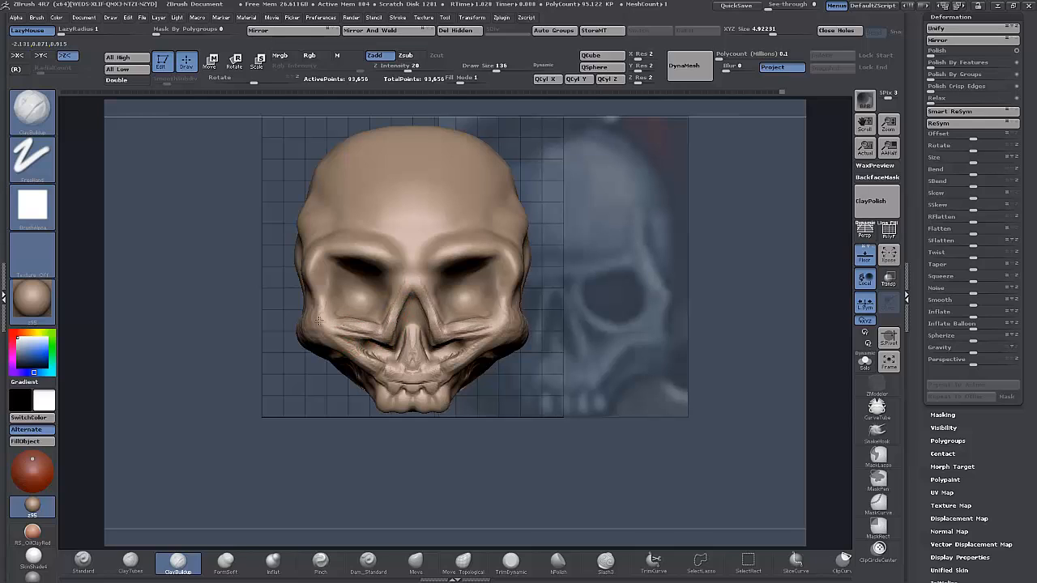
left_click_drag(307, 449, 382, 379)
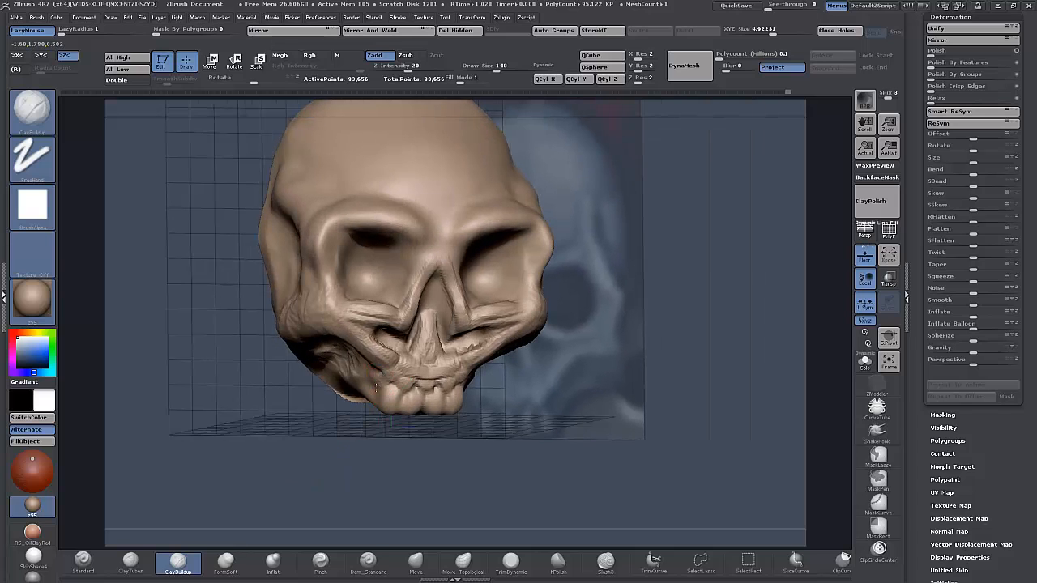
left_click_drag(405, 390, 418, 381)
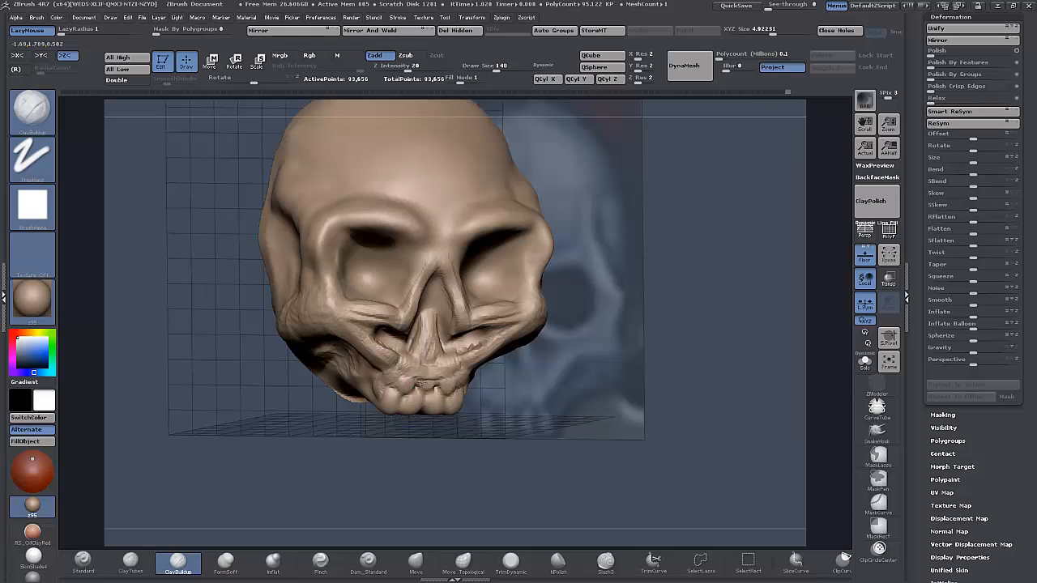
Step: Reshape the brow and the inner and lower eye socket rims in front view with a Move brush of about size 408
left_click_drag(413, 460, 342, 485)
left_click(415, 560)
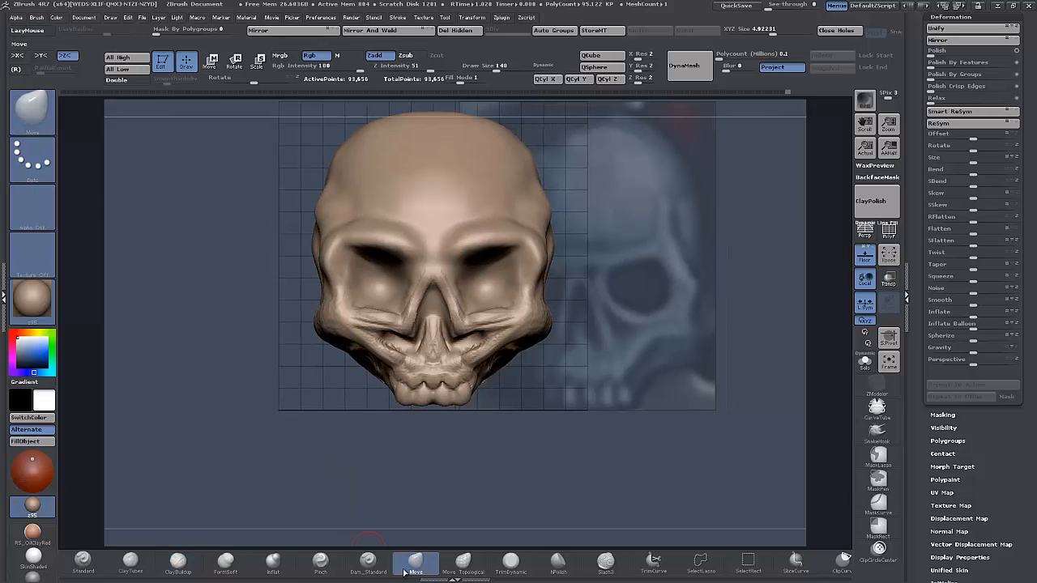
left_click(507, 68)
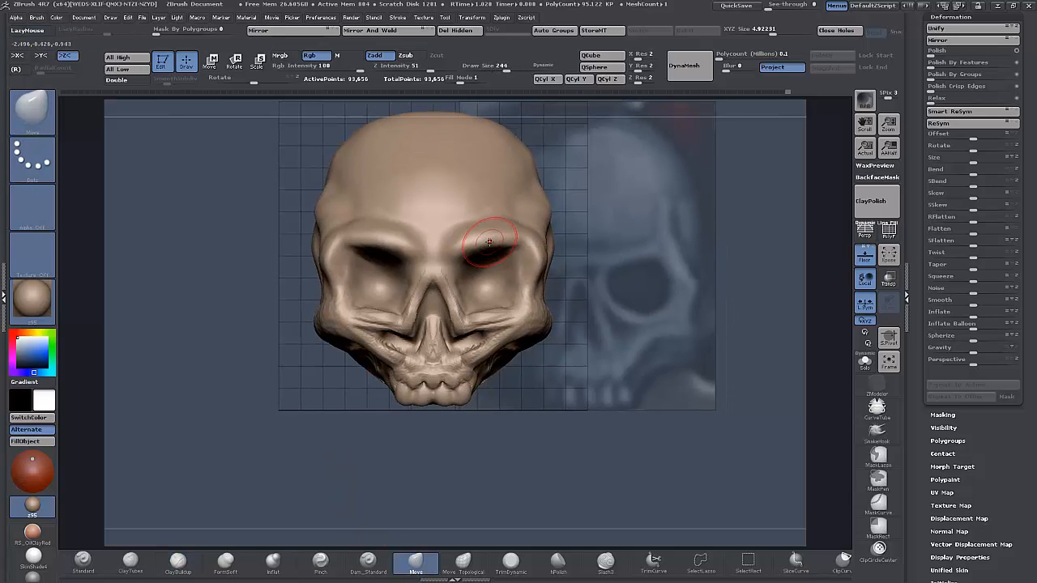
key("bracketright")
mouse_move(457, 248)
left_mouse_down()
mouse_move(476, 238)
mouse_move(492, 246)
mouse_move(498, 233)
left_mouse_up()
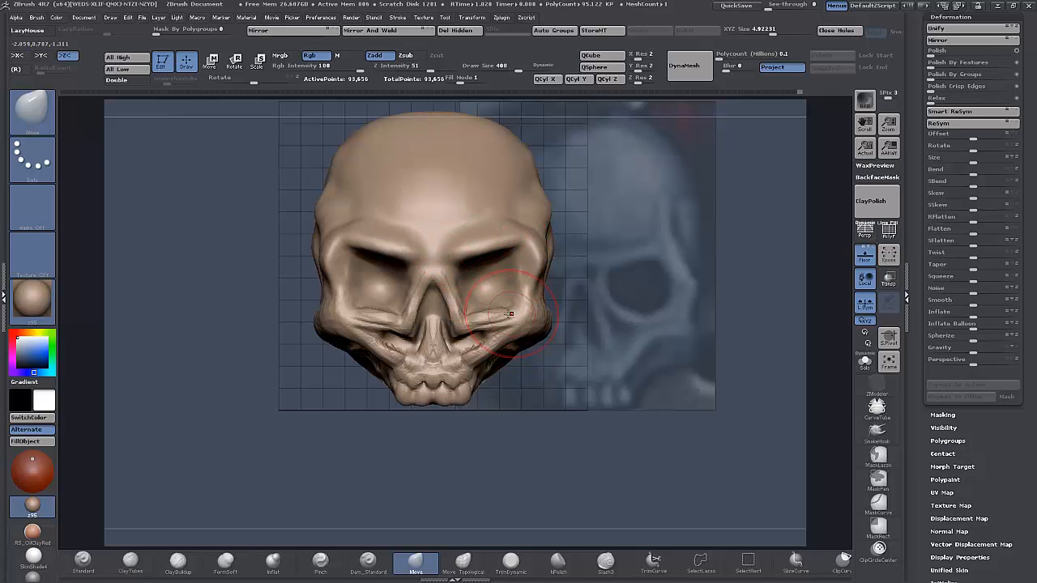
key("bracketright")
left_click_drag(458, 292, 457, 283)
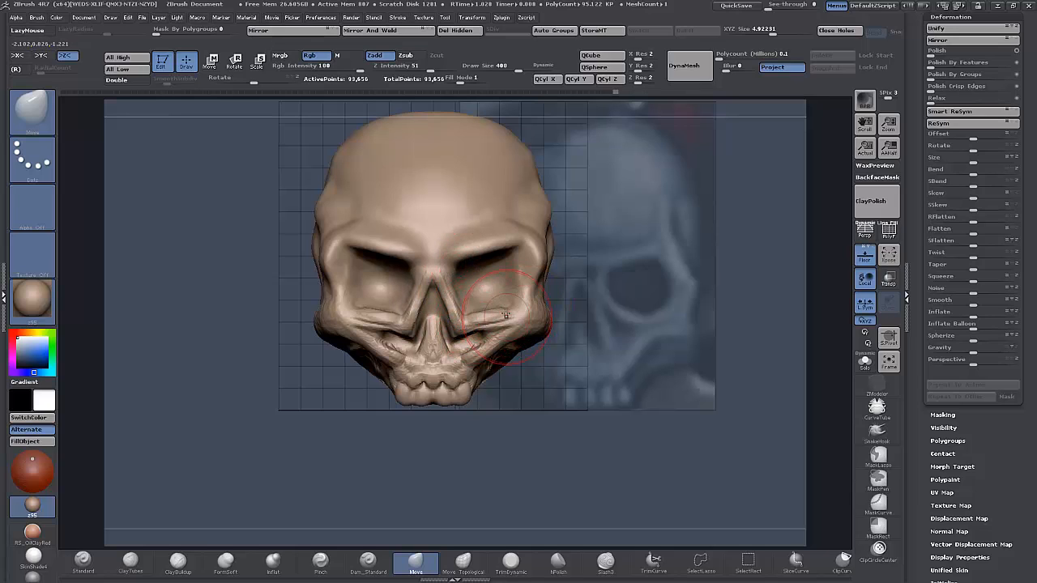
mouse_move(504, 313)
left_mouse_down()
mouse_move(500, 305)
mouse_move(500, 321)
mouse_move(524, 290)
left_mouse_up()
key("[")
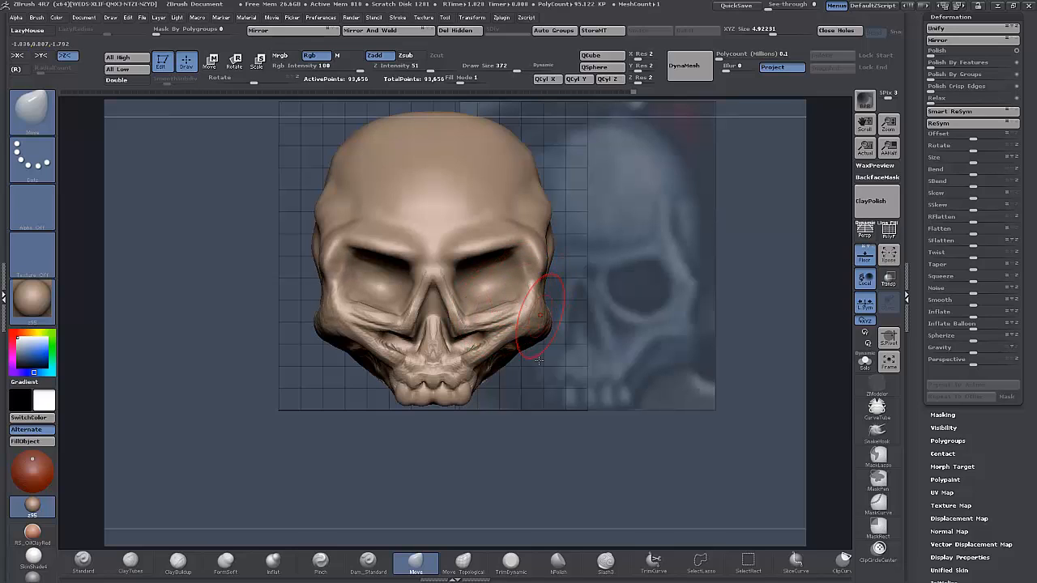
Step: Turn on backface masking and thicken the outer eye socket rims with the ClayBuildup brush
left_click(180, 561)
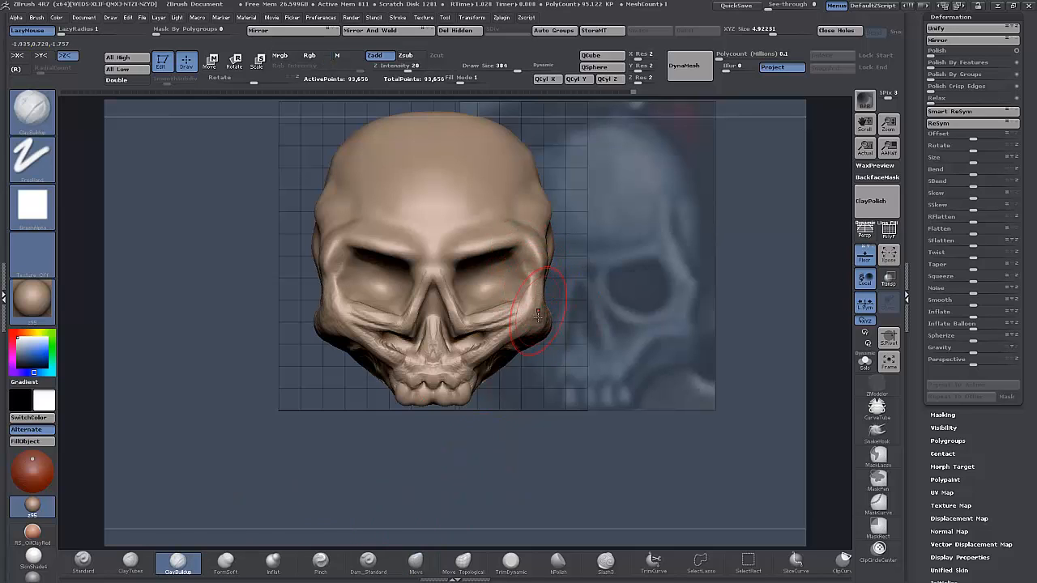
left_click(876, 176)
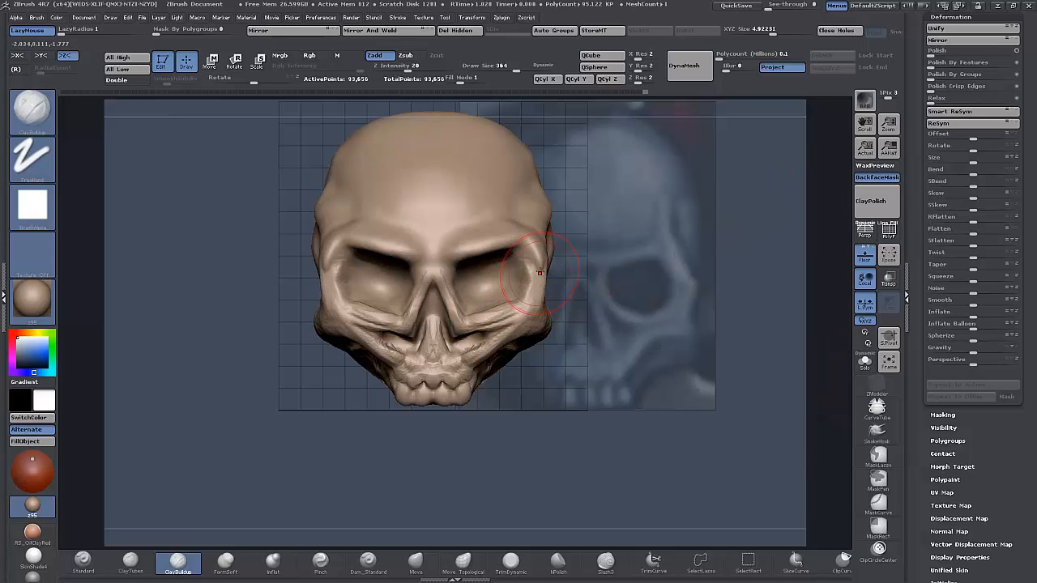
key("shift")
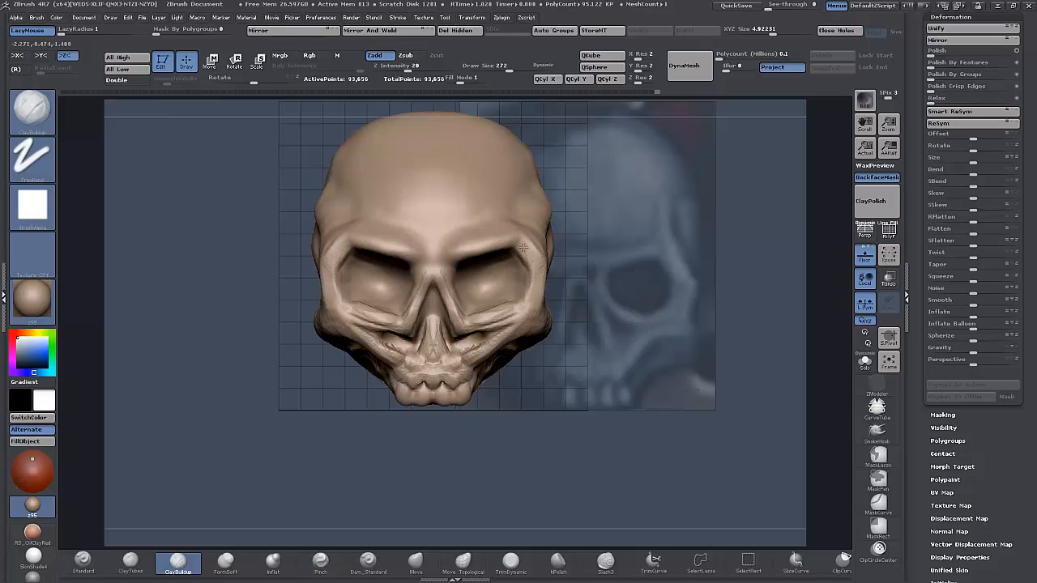
left_click_drag(523, 247, 521, 268)
Step: Raise ridges from the outer eye sockets up the temples and across the forehead with a ClayBuildup brush of size 272
left_click_drag(624, 352, 568, 373)
mouse_move(542, 251)
left_mouse_down()
mouse_move(546, 197)
mouse_move(555, 209)
mouse_move(556, 194)
mouse_move(539, 227)
mouse_move(537, 200)
mouse_move(551, 205)
mouse_move(551, 227)
left_mouse_up()
left_click_drag(636, 408, 634, 409)
mouse_move(584, 226)
left_mouse_down()
mouse_move(591, 193)
mouse_move(598, 212)
mouse_move(585, 199)
mouse_move(580, 217)
left_mouse_up()
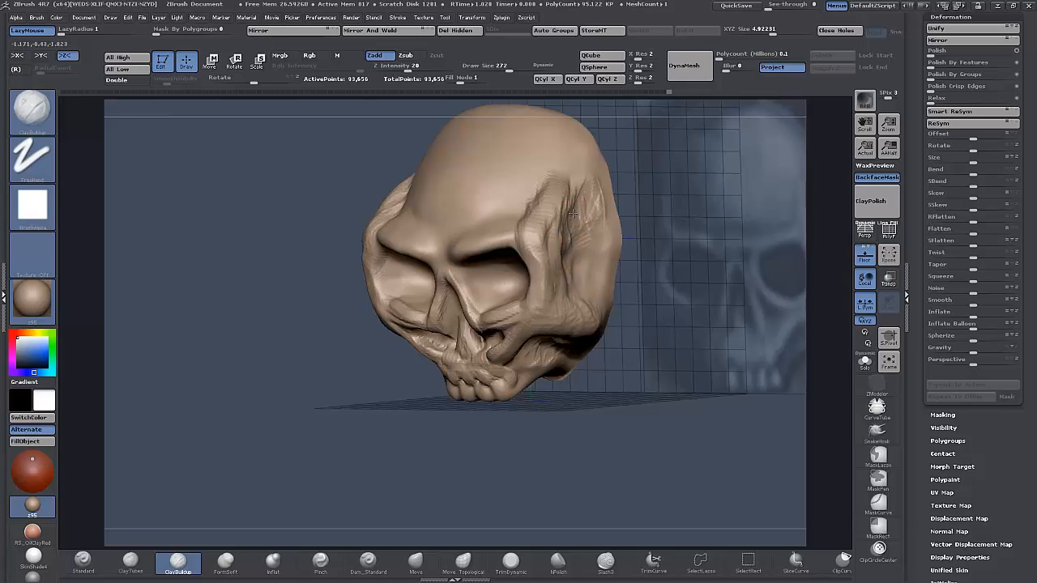
left_click_drag(352, 440, 303, 465, "shift")
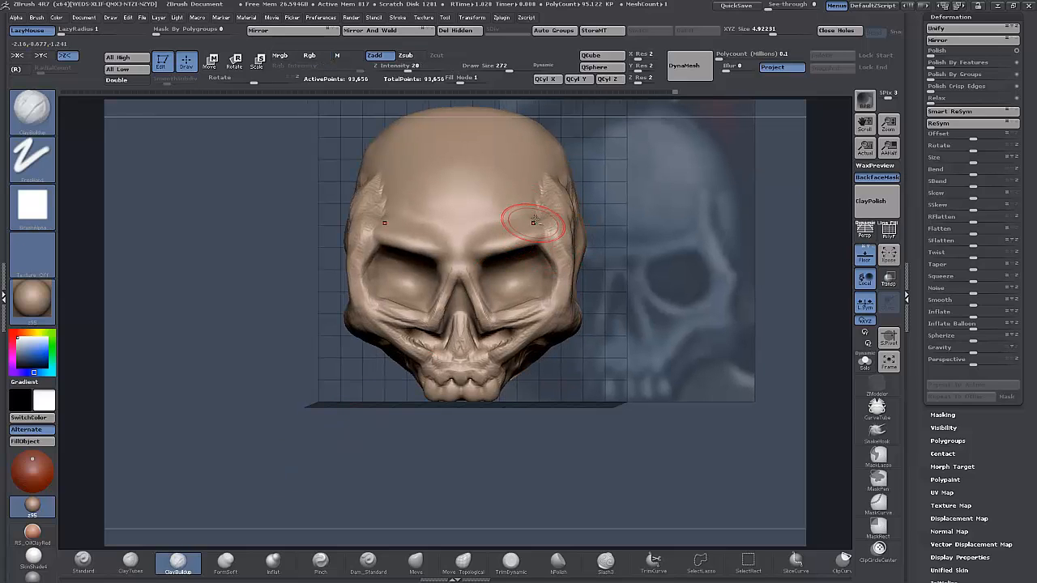
mouse_move(538, 214)
left_mouse_down()
mouse_move(539, 200)
mouse_move(493, 218)
mouse_move(512, 220)
mouse_move(502, 226)
mouse_move(470, 228)
mouse_move(531, 201)
left_mouse_up()
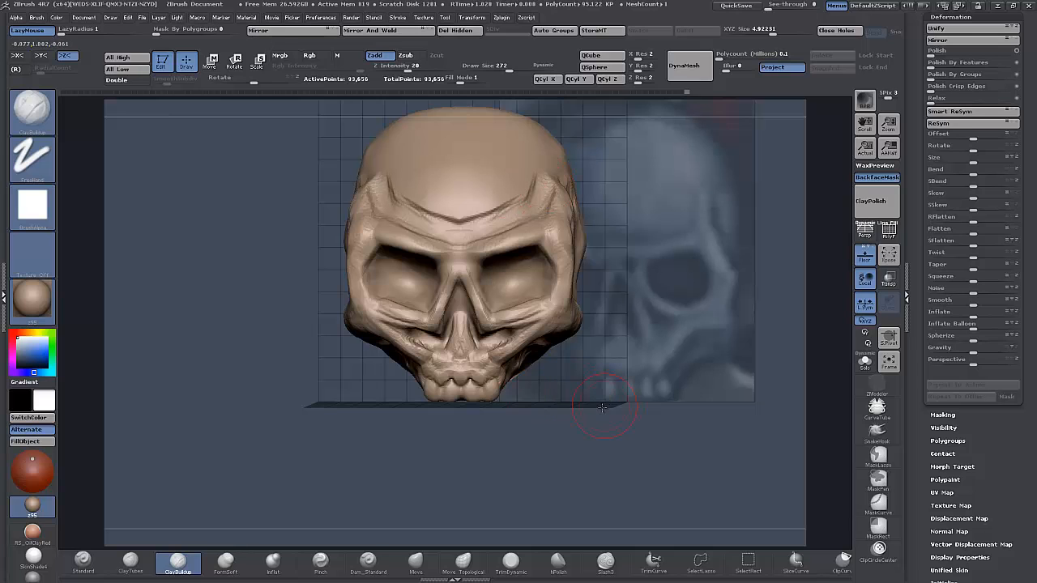
Step: Sharpen the temple ridges and upper eye socket edges with a Pinch brush of size 336
mouse_move(606, 410)
left_mouse_down()
mouse_move(578, 435)
mouse_move(597, 436)
mouse_move(534, 453)
left_mouse_up()
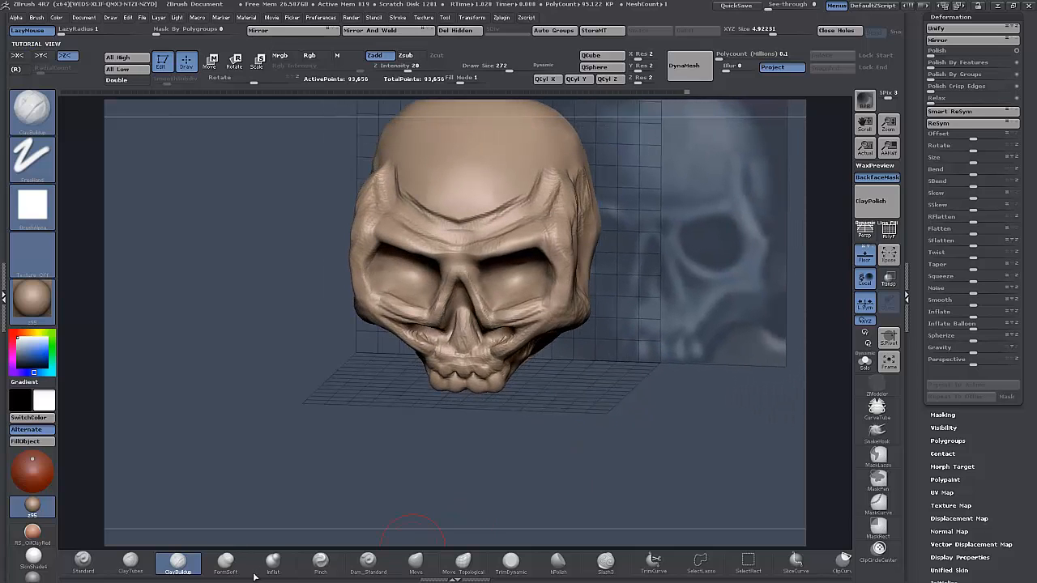
left_click(321, 561)
key("]")
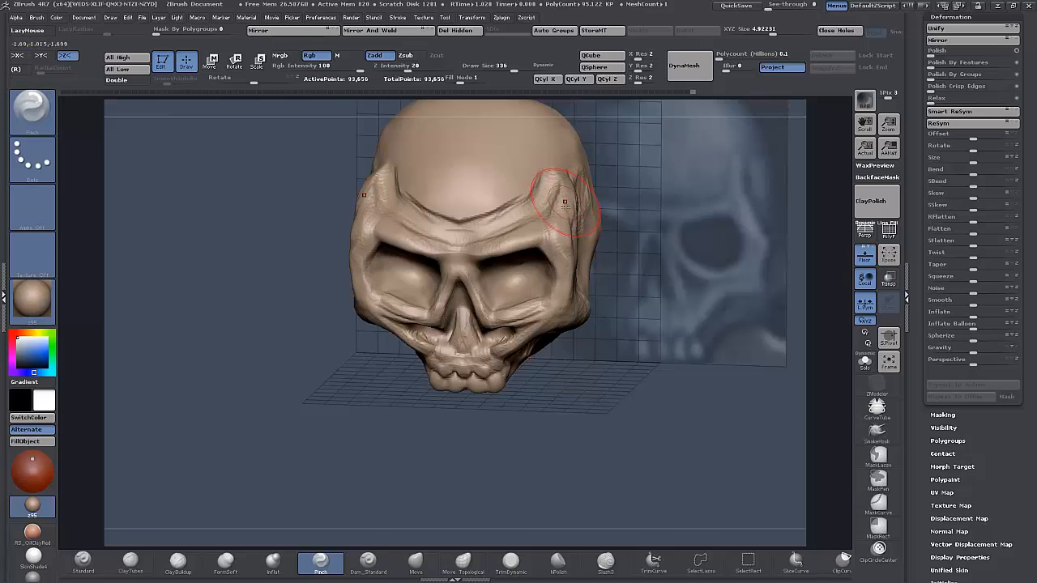
mouse_move(562, 201)
left_mouse_down()
mouse_move(552, 178)
mouse_move(568, 198)
left_mouse_up()
left_click_drag(489, 259, 544, 248)
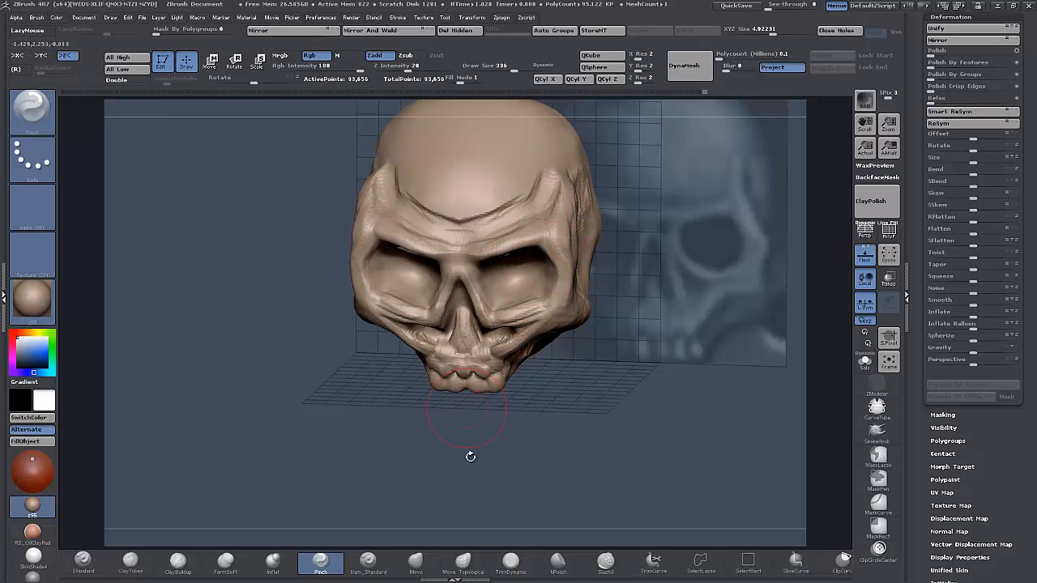
Step: Flatten the temple ridges and brow into cleaner planes with a TrimDynamic brush of size 296
left_click(511, 563)
mouse_move(521, 478)
left_mouse_down()
mouse_move(491, 454)
mouse_move(525, 483)
left_mouse_up()
key("bracketleft")
left_click_drag(559, 180, 556, 206)
left_click_drag(583, 437, 507, 405)
left_click_drag(562, 220, 576, 208)
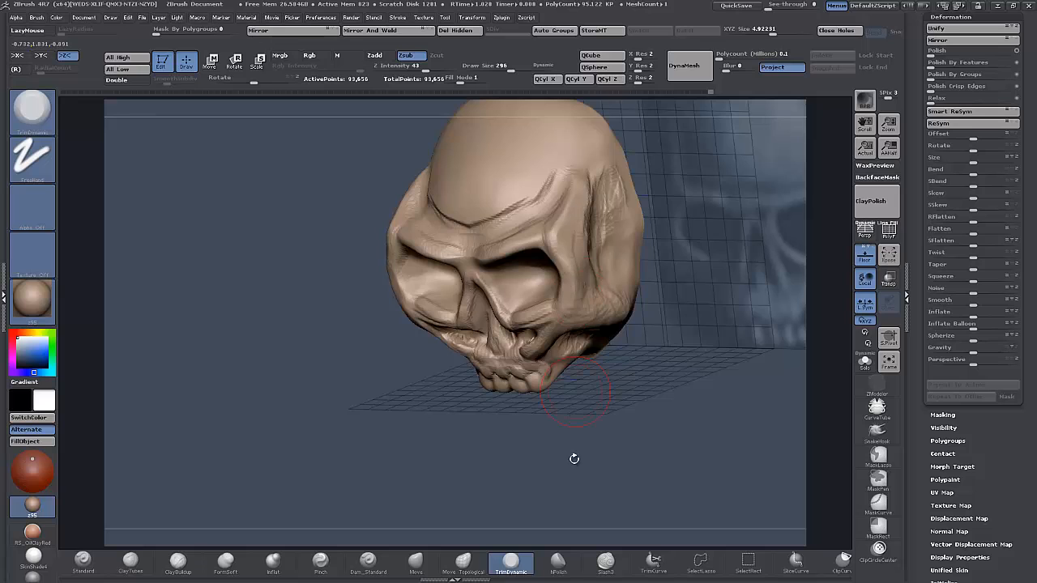
left_click_drag(573, 458, 571, 259)
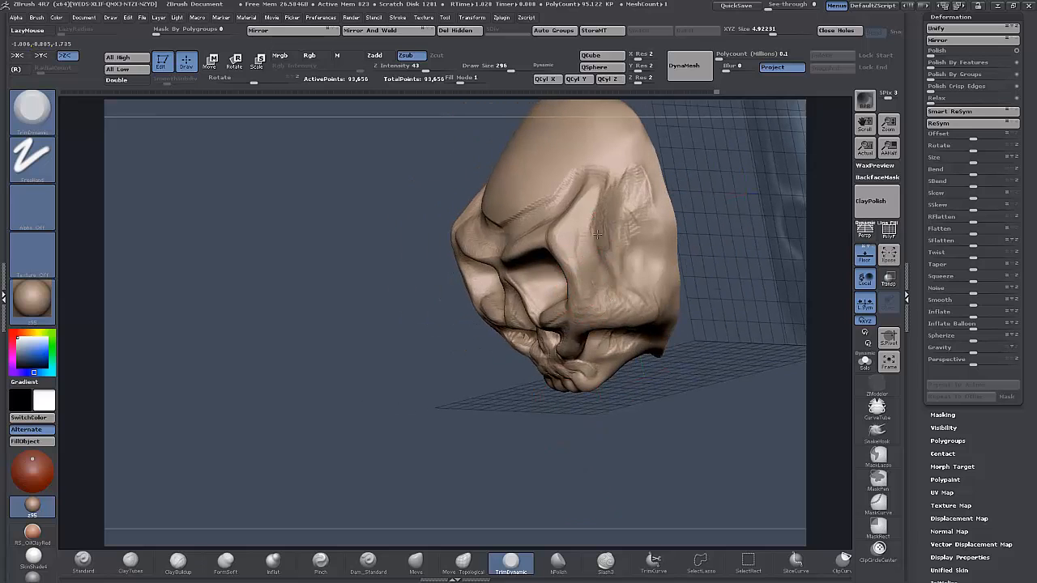
left_click_drag(503, 438, 595, 429)
left_click_drag(518, 248, 525, 244)
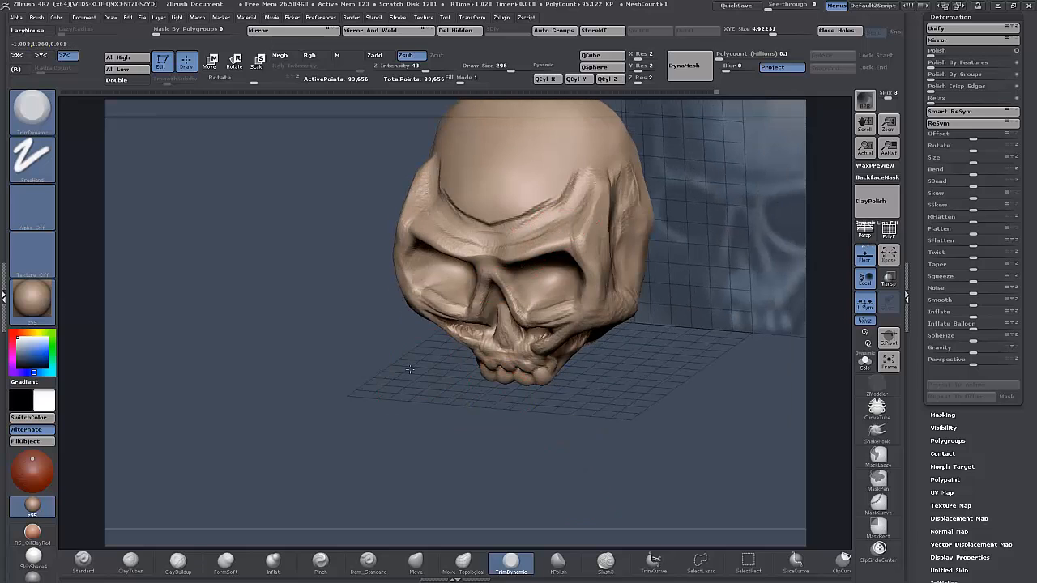
Step: Trim the outer eye socket rims and the tops of the cheekbones into flatter planes with the TrimDynamic brush
left_click_drag(410, 370, 486, 324)
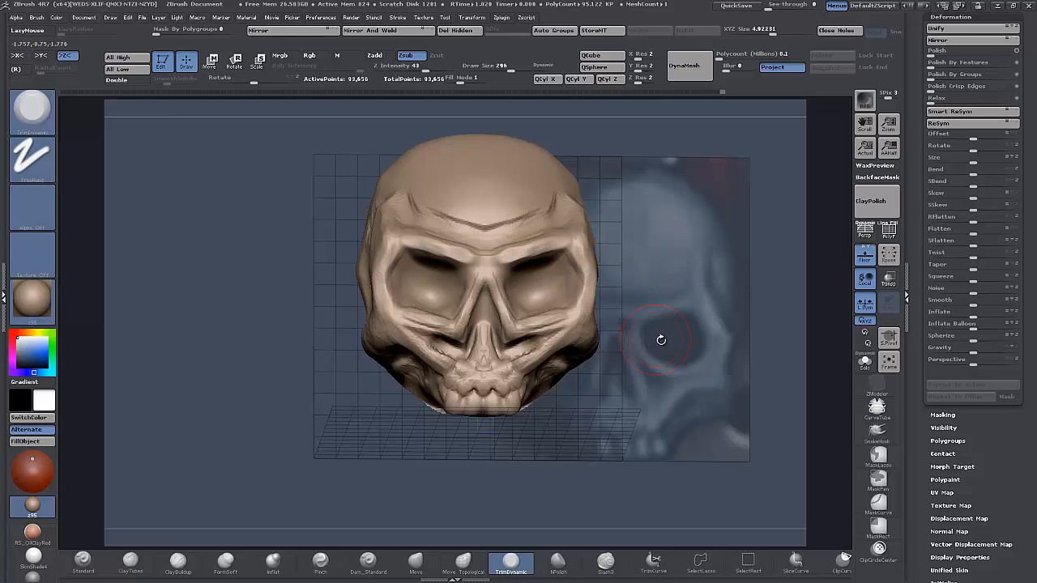
left_click_drag(661, 340, 633, 357)
mouse_move(586, 298)
left_mouse_down()
mouse_move(570, 253)
mouse_move(580, 310)
left_mouse_up()
left_click_drag(623, 348, 571, 324)
left_click_drag(577, 240, 590, 271)
left_click_drag(600, 440, 577, 434)
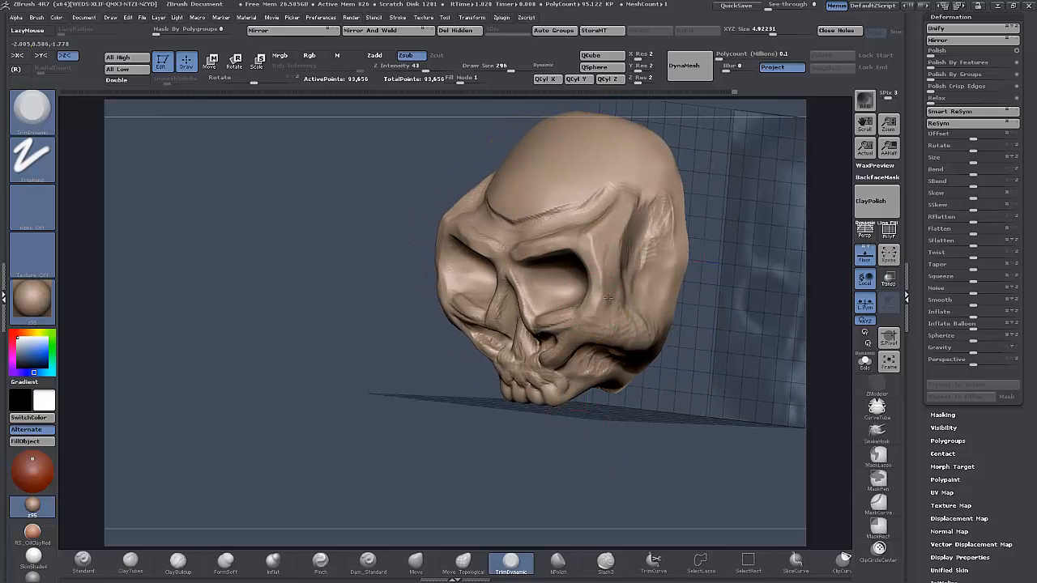
left_click_drag(628, 323, 630, 324)
Step: Flatten the cheeks below the eye sockets and the bridge of the nose with the TrimDynamic brush
mouse_move(635, 450)
left_mouse_down()
mouse_move(595, 341)
mouse_move(646, 361)
mouse_move(608, 356)
mouse_move(627, 369)
mouse_move(581, 360)
mouse_move(553, 386)
left_mouse_up()
left_click_drag(403, 499, 490, 513)
left_click_drag(553, 368, 563, 366)
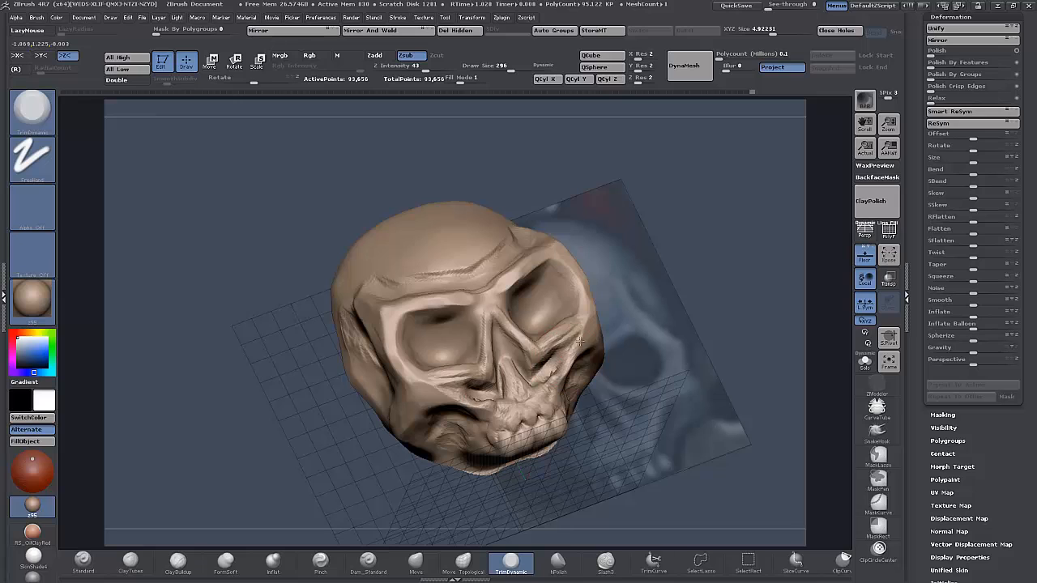
mouse_move(570, 331)
left_mouse_down()
mouse_move(541, 348)
mouse_move(515, 334)
mouse_move(519, 348)
mouse_move(508, 320)
mouse_move(525, 353)
left_mouse_up()
left_click_drag(559, 501, 501, 495)
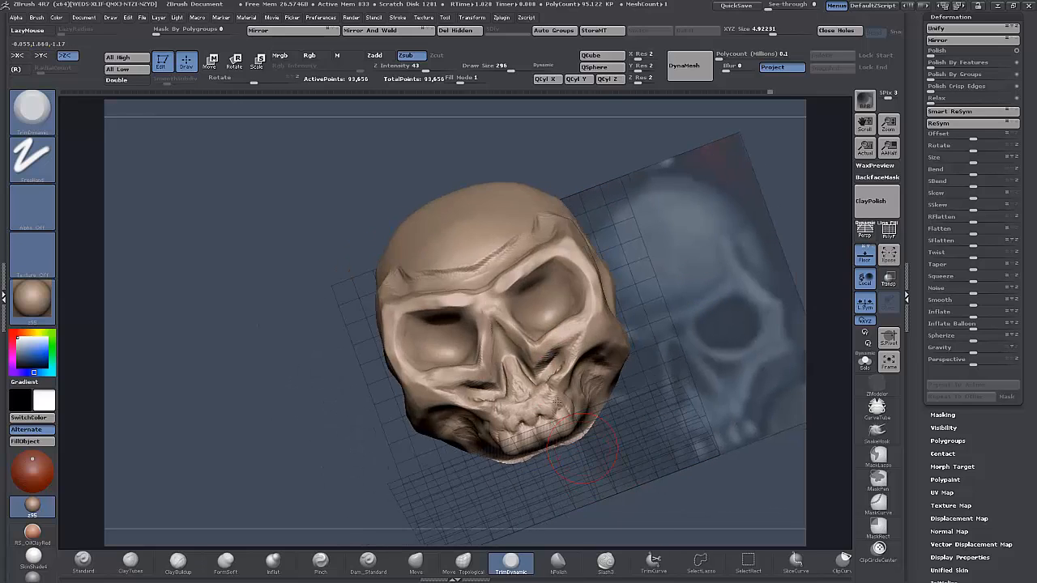
mouse_move(488, 303)
left_mouse_down()
mouse_move(528, 350)
mouse_move(496, 307)
left_mouse_up()
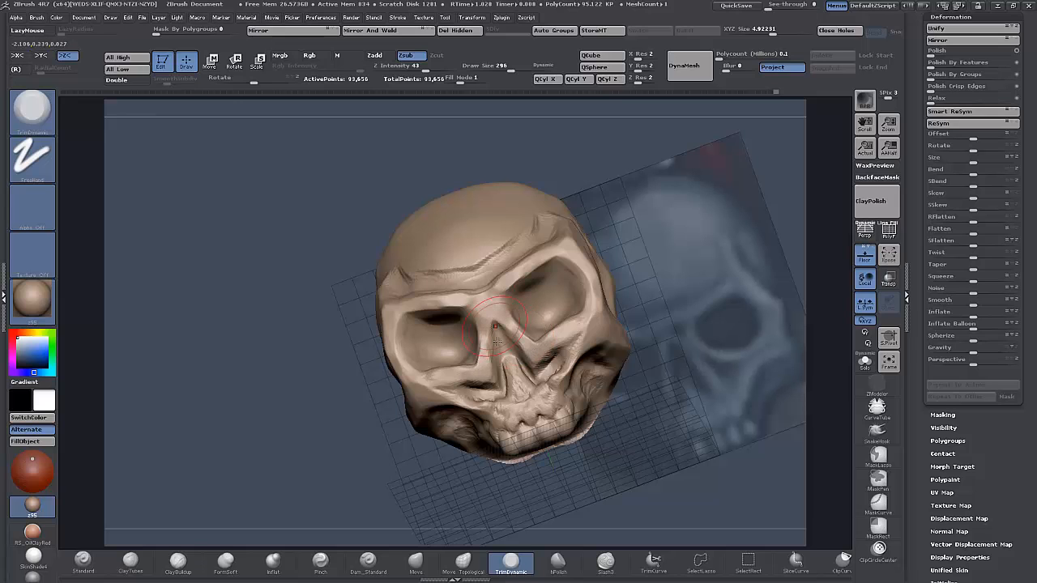
Step: Smooth the rough clay strokes on the temples and the side of the skull
mouse_move(359, 437)
left_mouse_down()
mouse_move(342, 404)
mouse_move(306, 462)
left_mouse_up()
left_click_drag(305, 405, 315, 426)
mouse_move(398, 214)
left_mouse_down("shift")
mouse_move(410, 235)
mouse_move(479, 259)
mouse_move(438, 255)
left_mouse_up("shift")
mouse_move(298, 271)
left_mouse_down()
mouse_move(350, 280)
mouse_move(344, 225)
mouse_move(365, 271)
left_mouse_up()
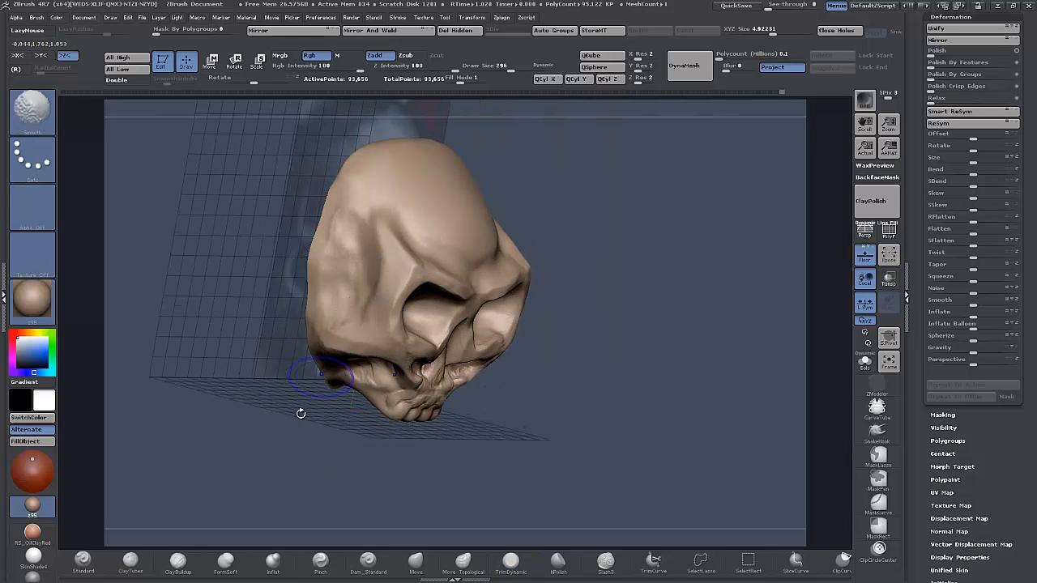
Step: Smooth the upper jaw area and flatten the inner planes of the eye sockets with the TrimDynamic brush
left_click_drag(299, 412, 362, 381)
left_click_drag(315, 507, 190, 406)
mouse_move(390, 396)
left_mouse_down("shift")
mouse_move(410, 364)
mouse_move(436, 441)
left_mouse_up("shift")
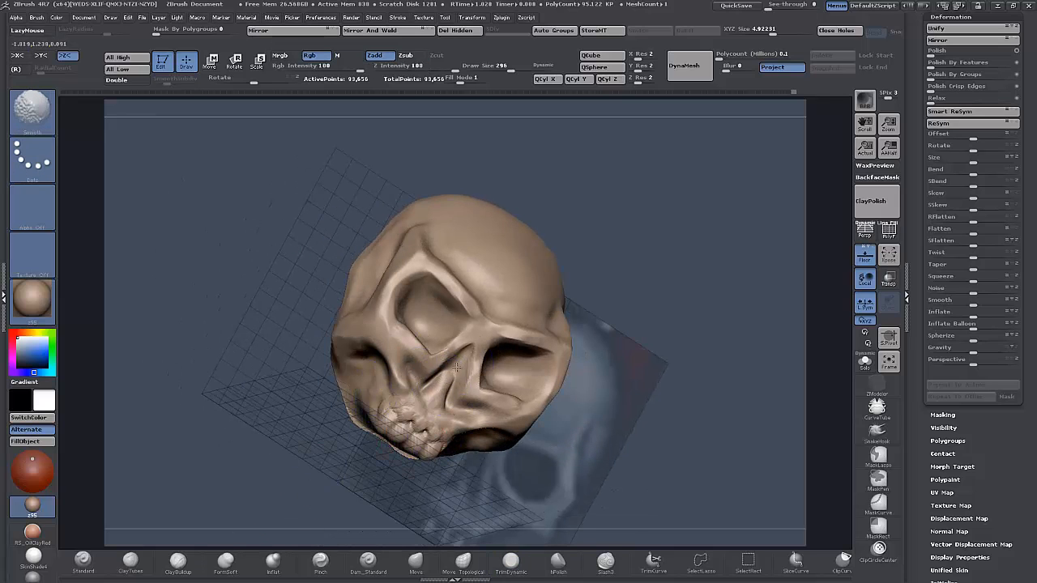
left_click_drag(294, 425, 405, 328)
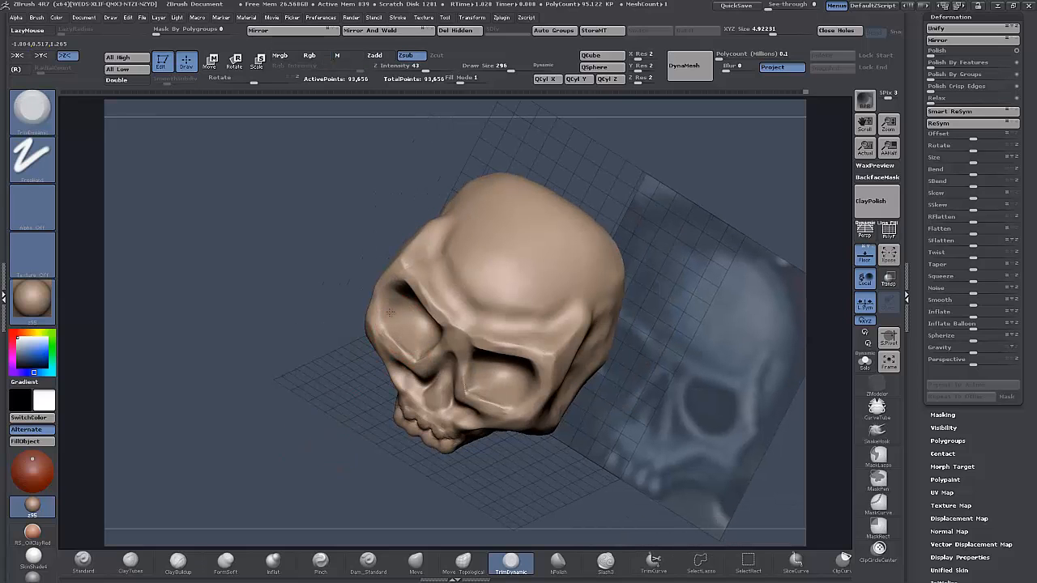
left_click_drag(321, 403, 338, 314)
left_click_drag(405, 290, 442, 298)
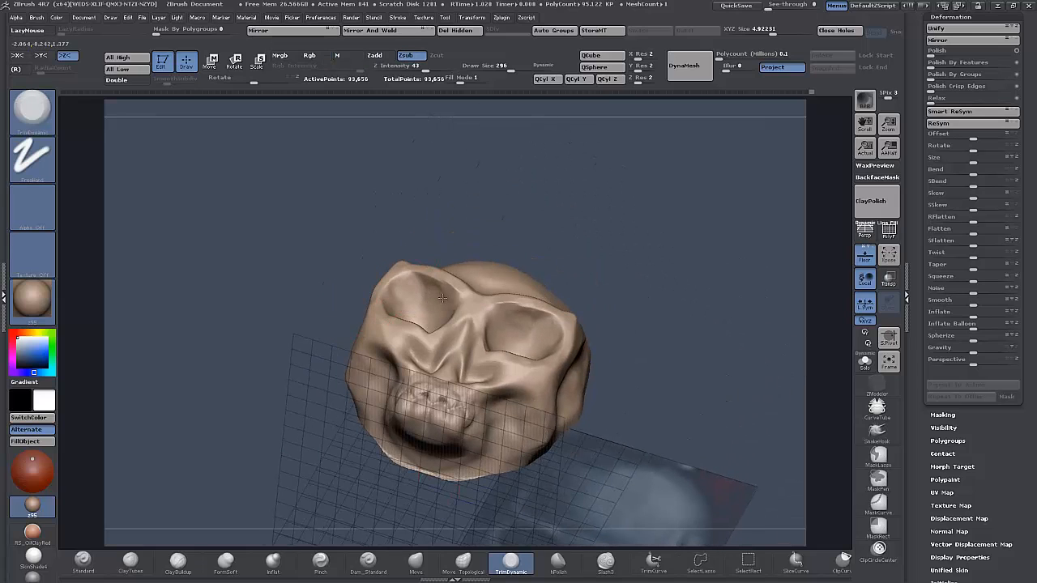
left_click_drag(298, 344, 275, 419)
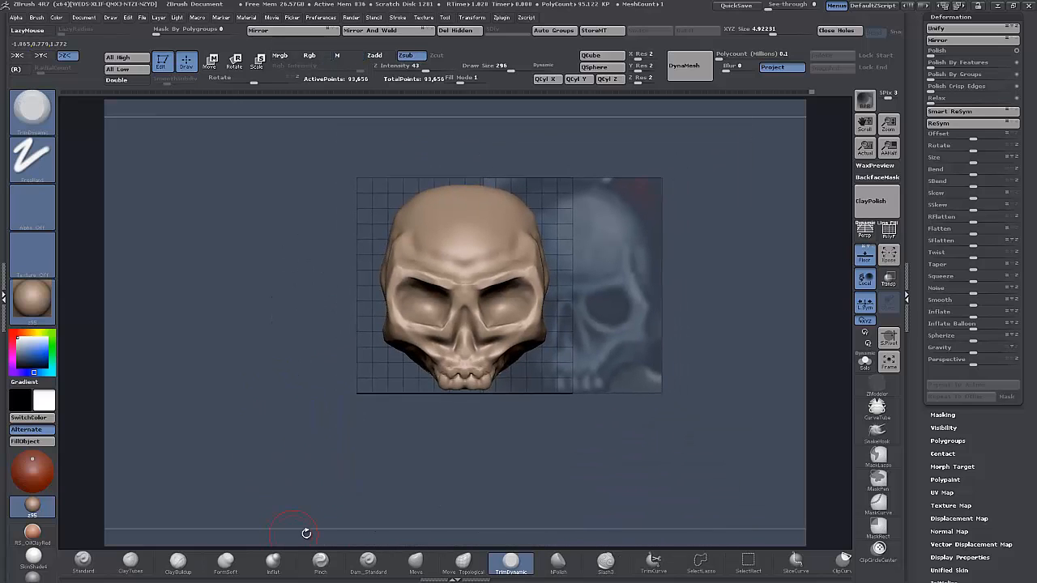
Step: Hide the floor grid together with its reference image, leaving only the skull for work on the teeth
left_click(416, 560)
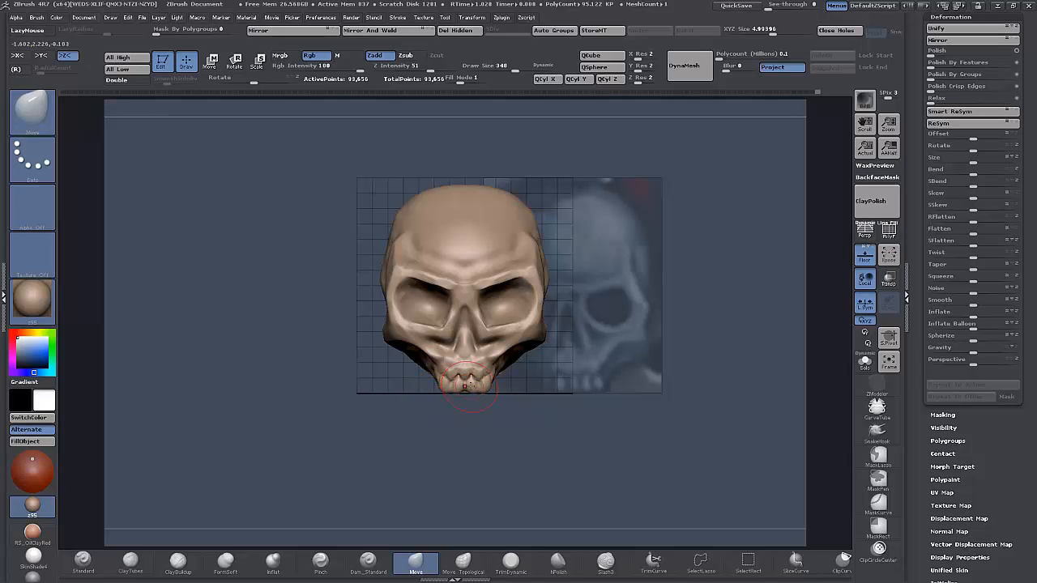
left_click_drag(381, 462, 381, 535, "alt")
left_click(369, 560)
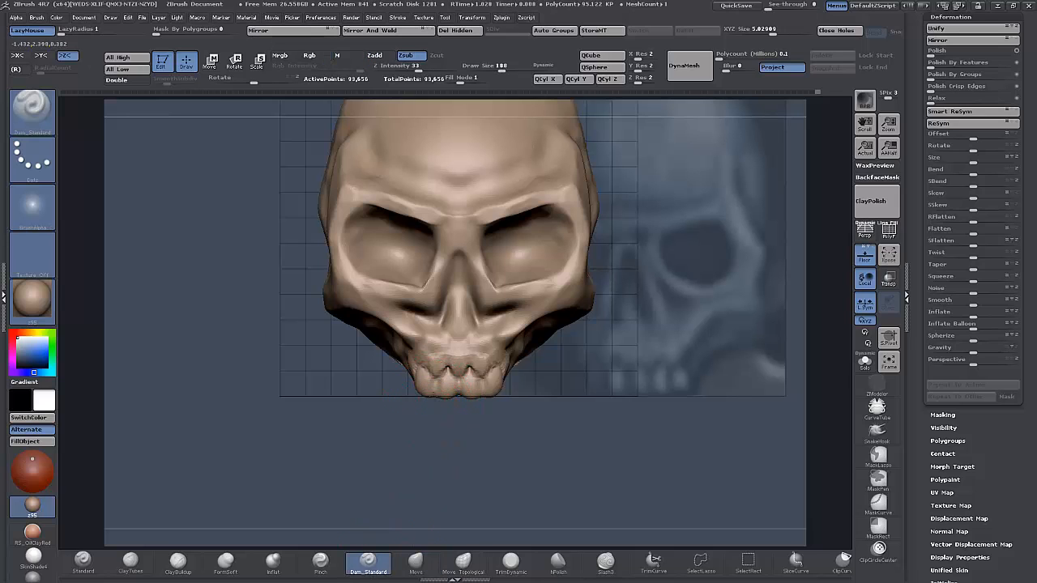
mouse_move(397, 510)
left_mouse_down()
mouse_move(410, 473)
mouse_move(387, 495)
mouse_move(397, 496)
left_mouse_up()
left_click(865, 255)
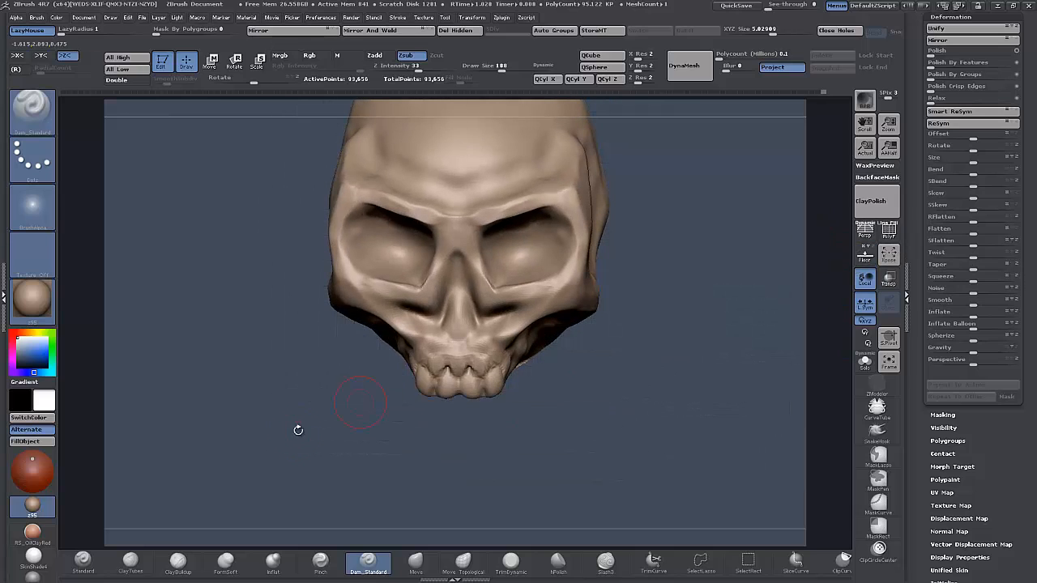
Step: Carve deeper grooves between and around the front teeth with the Dam_Standard brush
mouse_move(297, 429)
left_mouse_down()
mouse_move(320, 423)
mouse_move(335, 367)
left_mouse_up()
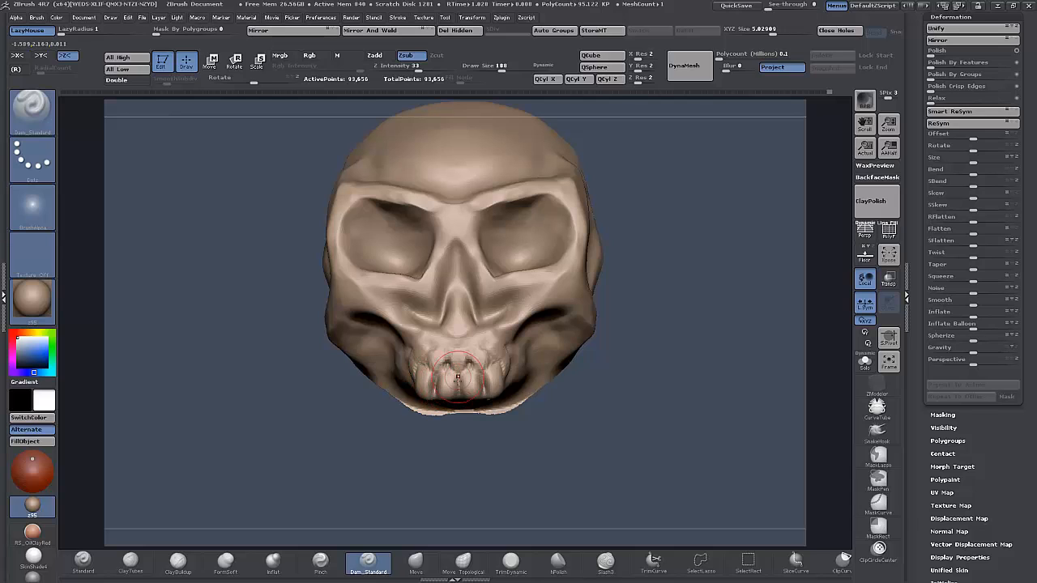
left_click_drag(445, 451, 458, 397)
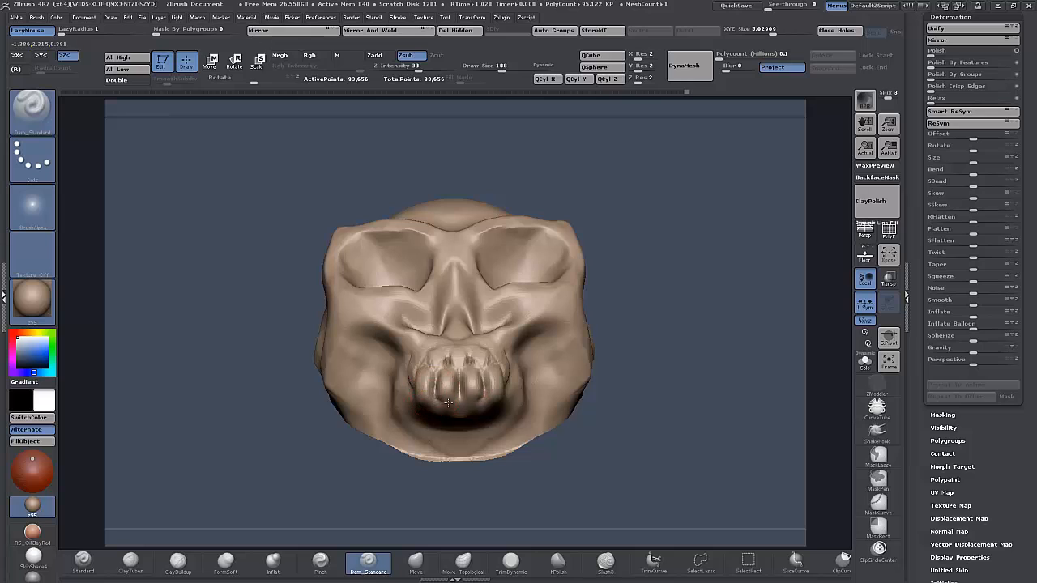
left_click_drag(439, 412, 414, 426)
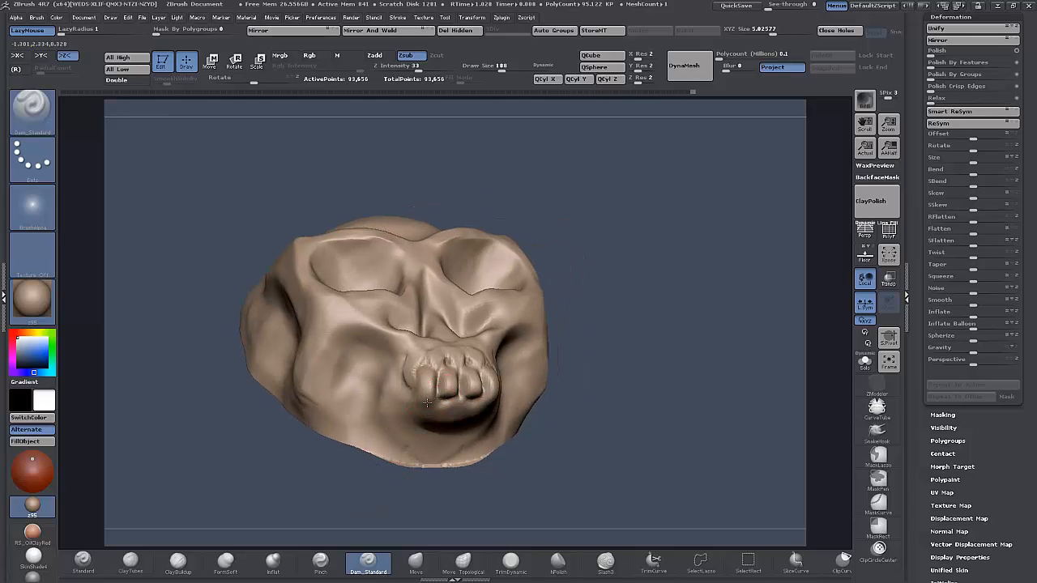
left_click_drag(370, 479, 384, 487)
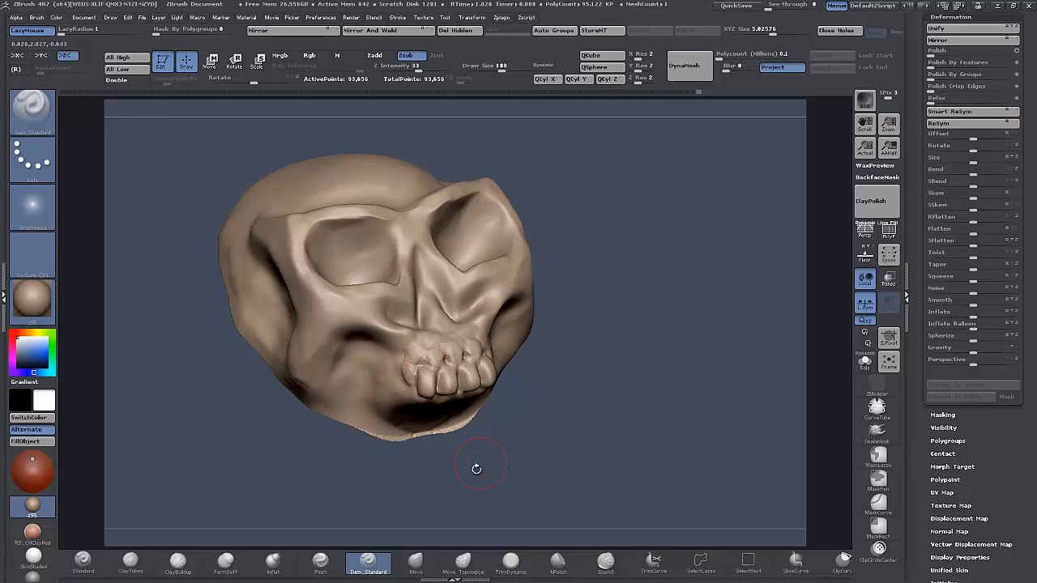
left_click_drag(476, 468, 490, 462)
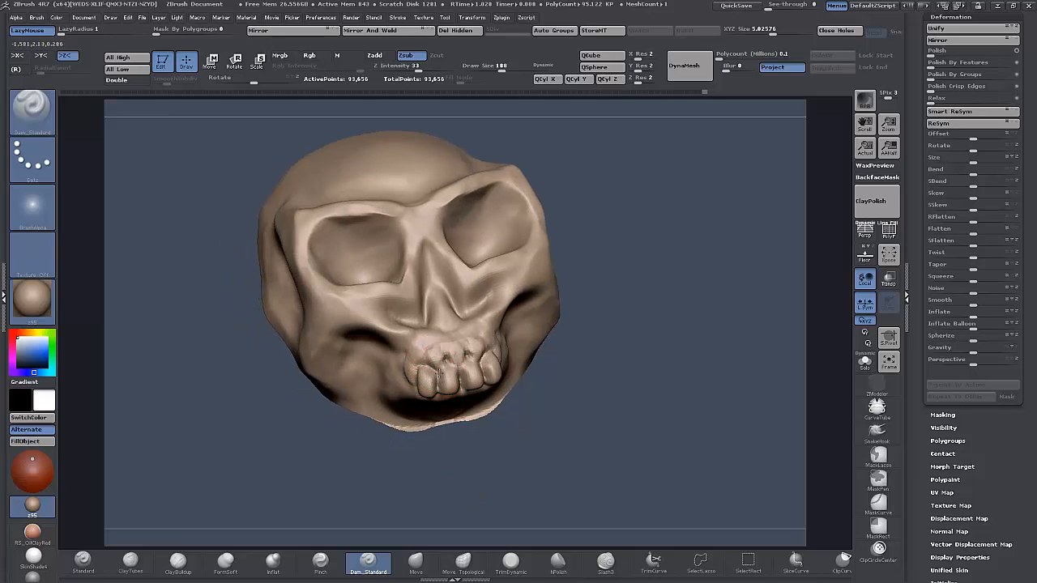
left_click_drag(470, 445, 409, 499)
Step: Mask the four front teeth with the MaskPen brush, covering them down to their undersides
key("ctrl")
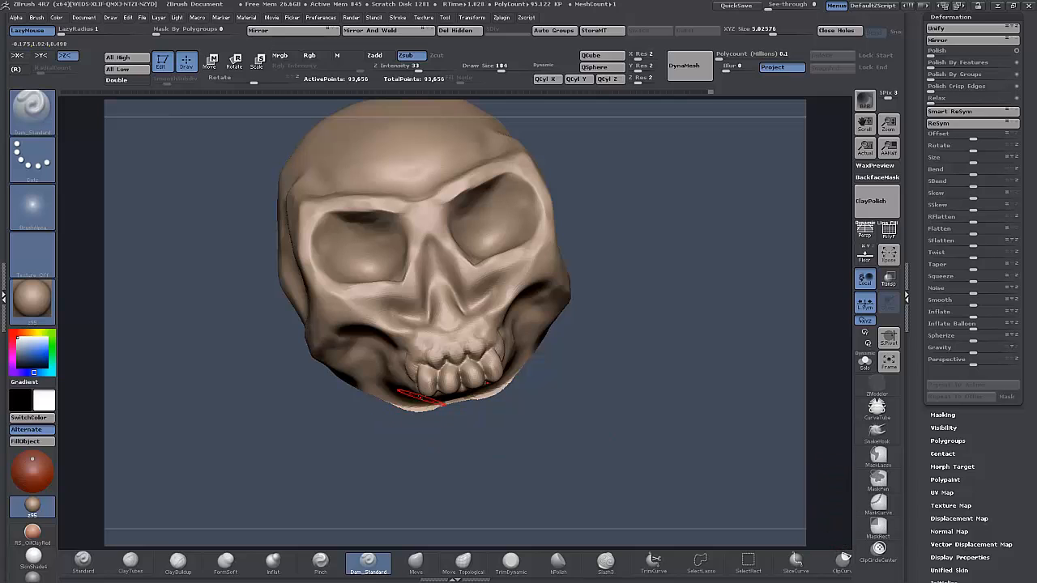
key("ctrl")
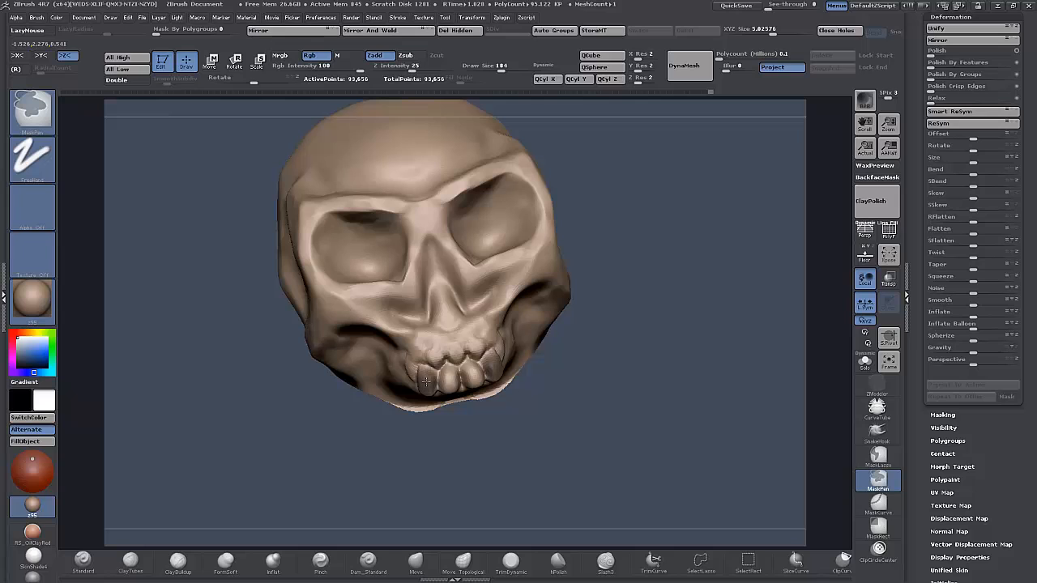
left_click_drag(425, 382, 446, 381, "ctrl")
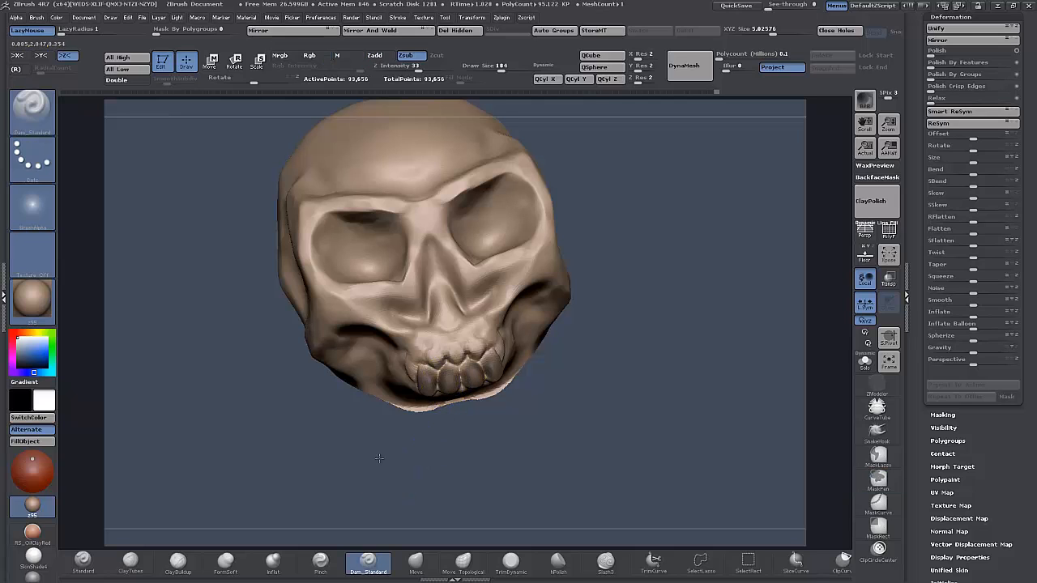
mouse_move(423, 446)
left_mouse_down()
mouse_move(429, 375)
mouse_move(433, 403)
mouse_move(455, 398)
left_mouse_up()
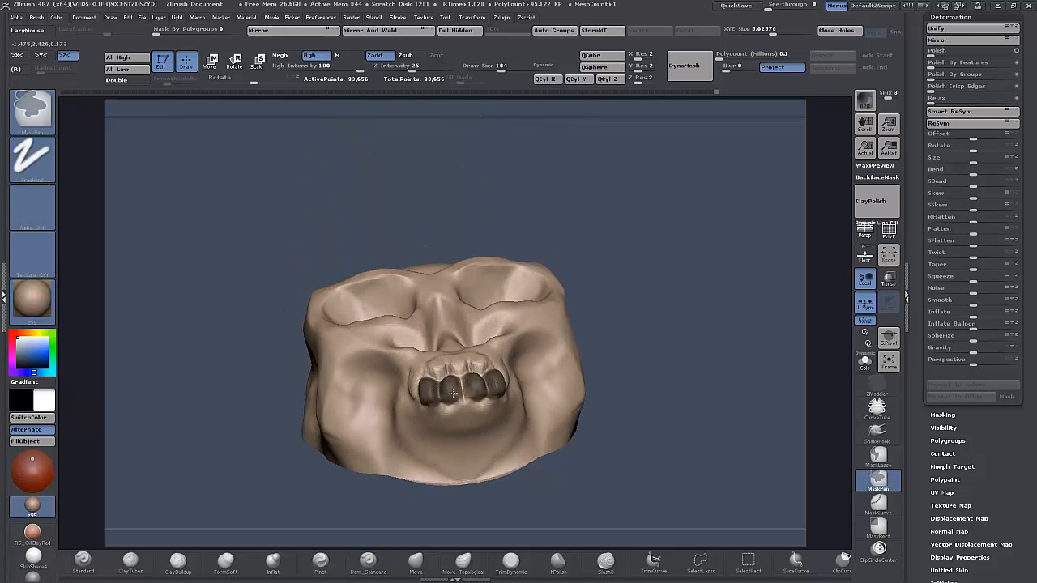
Step: Reshape the gums around the masked teeth with the Move brush and smooth the gum line
left_click_drag(451, 489, 438, 573)
left_click(429, 567)
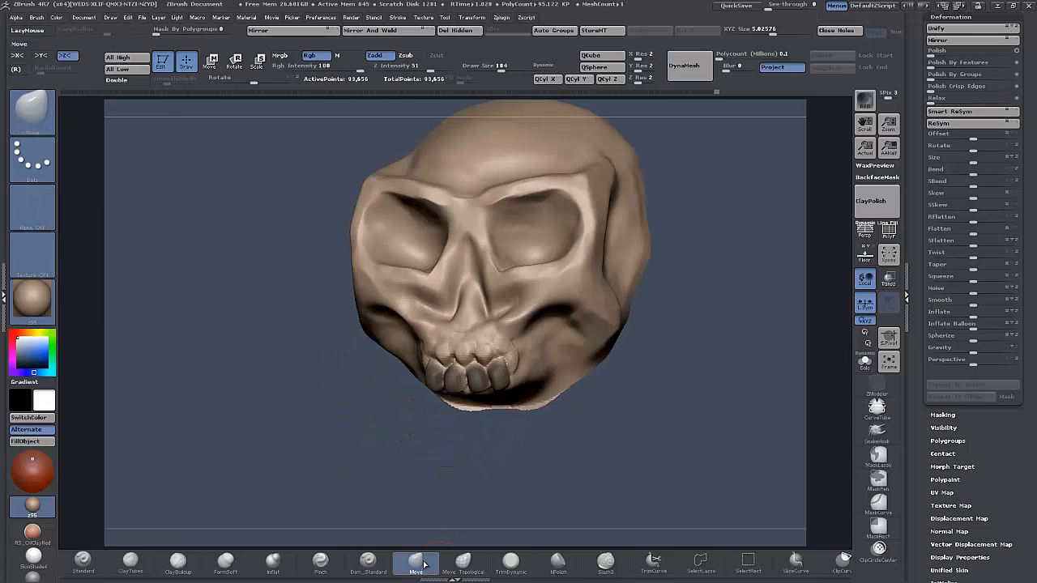
left_click_drag(373, 466, 421, 393)
mouse_move(440, 359)
left_mouse_down()
mouse_move(456, 363)
mouse_move(427, 361)
left_mouse_up()
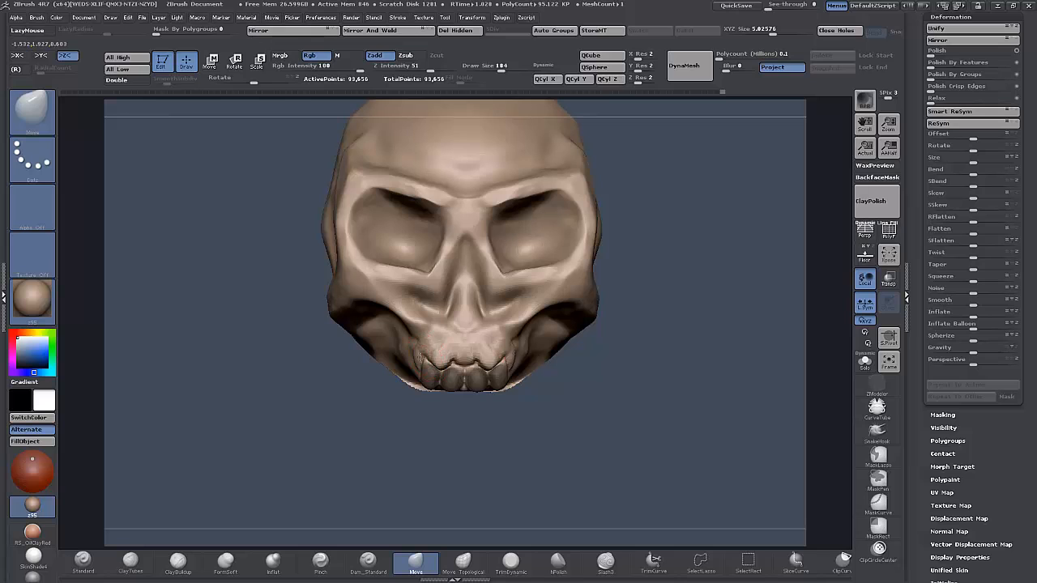
left_click_drag(405, 419, 406, 390)
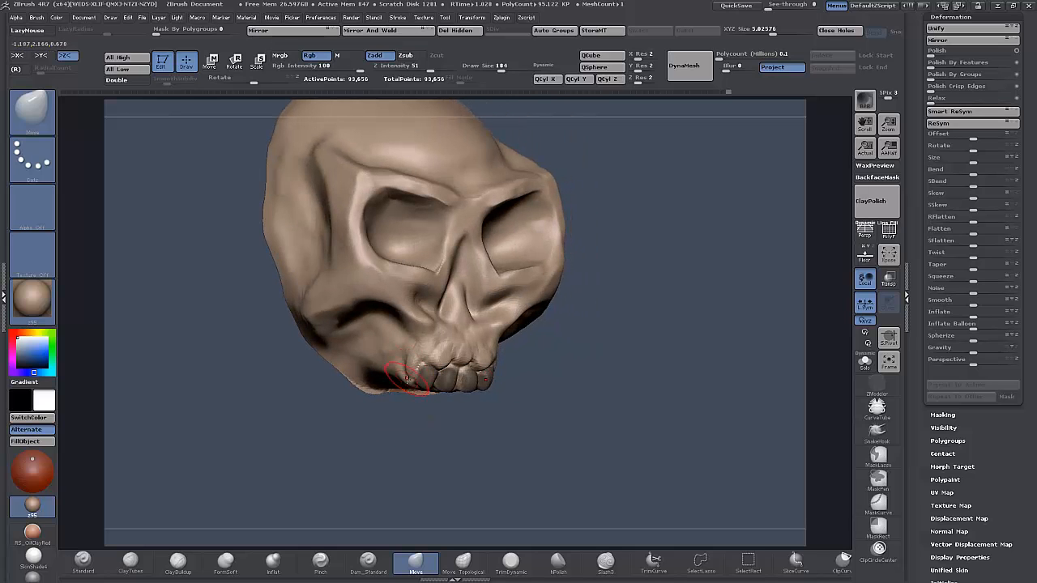
left_click_drag(405, 451, 425, 429)
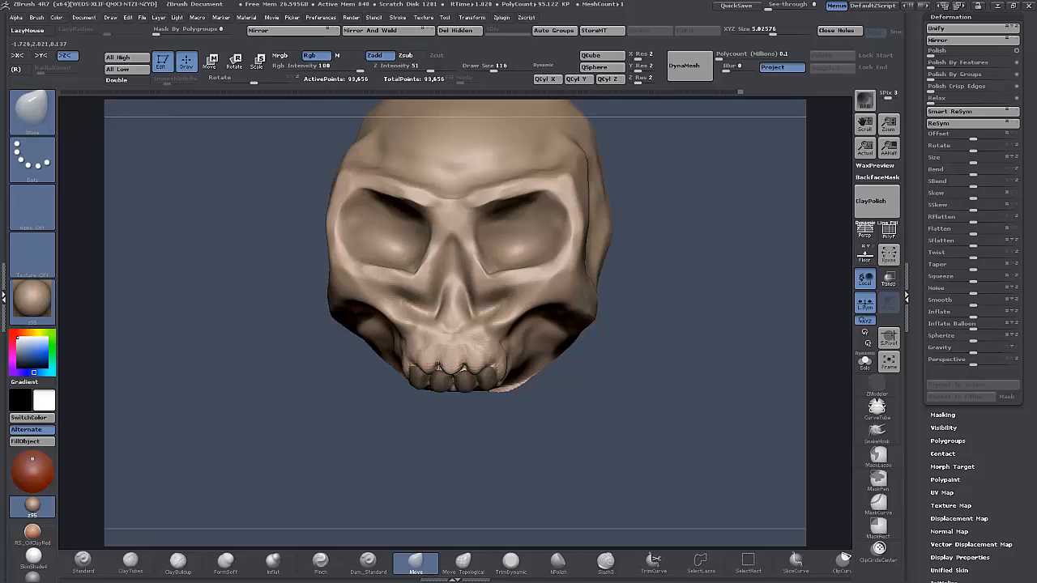
mouse_move(456, 435)
left_mouse_down()
mouse_move(498, 421)
mouse_move(452, 442)
left_mouse_up()
left_click_drag(429, 378, 425, 372, "shift")
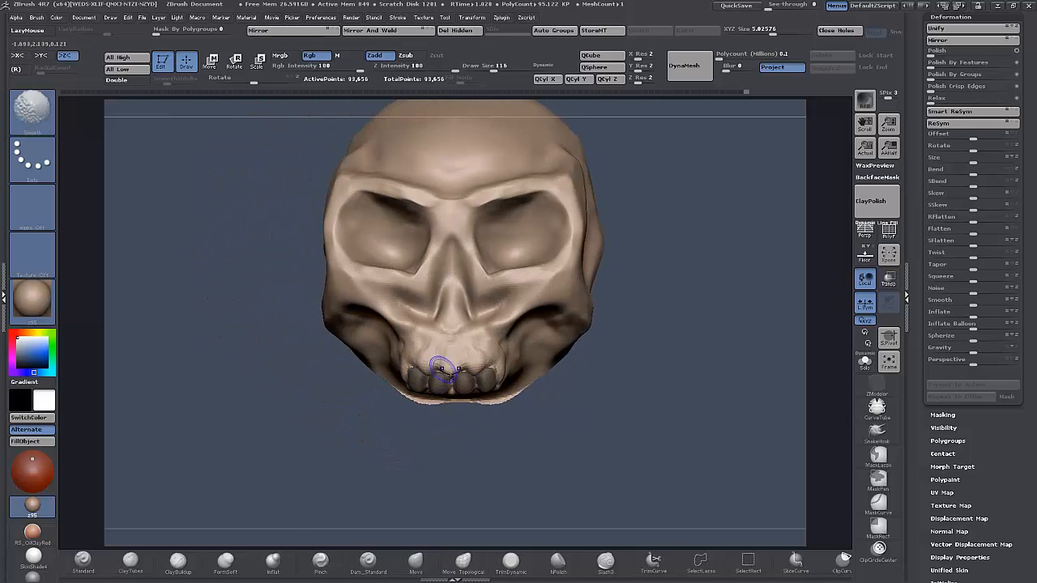
left_click_drag(429, 475, 439, 466)
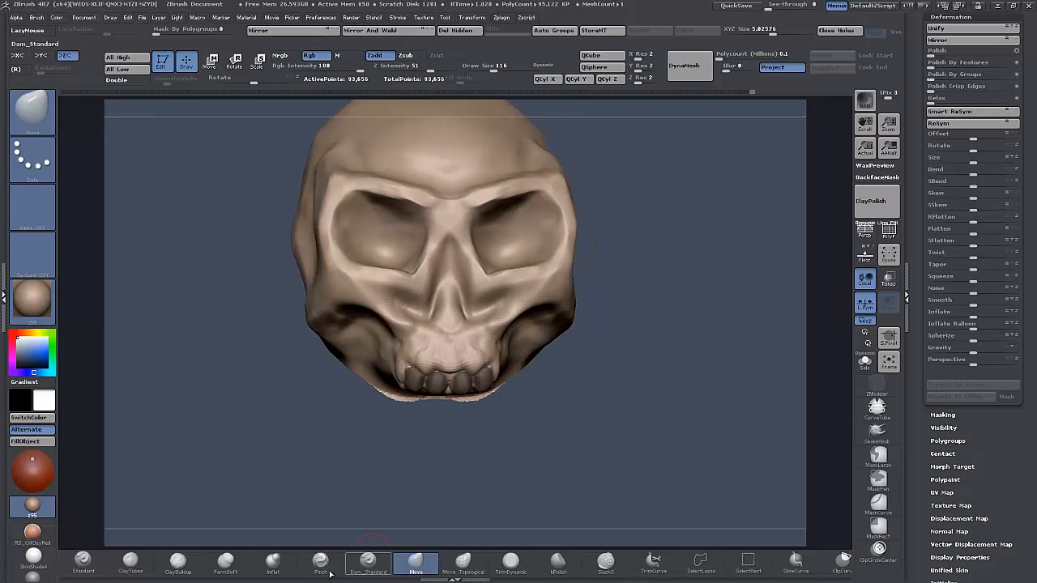
Step: Swell the gums above and beside the masked teeth with the Inflat brush and smooth them
left_click(273, 565)
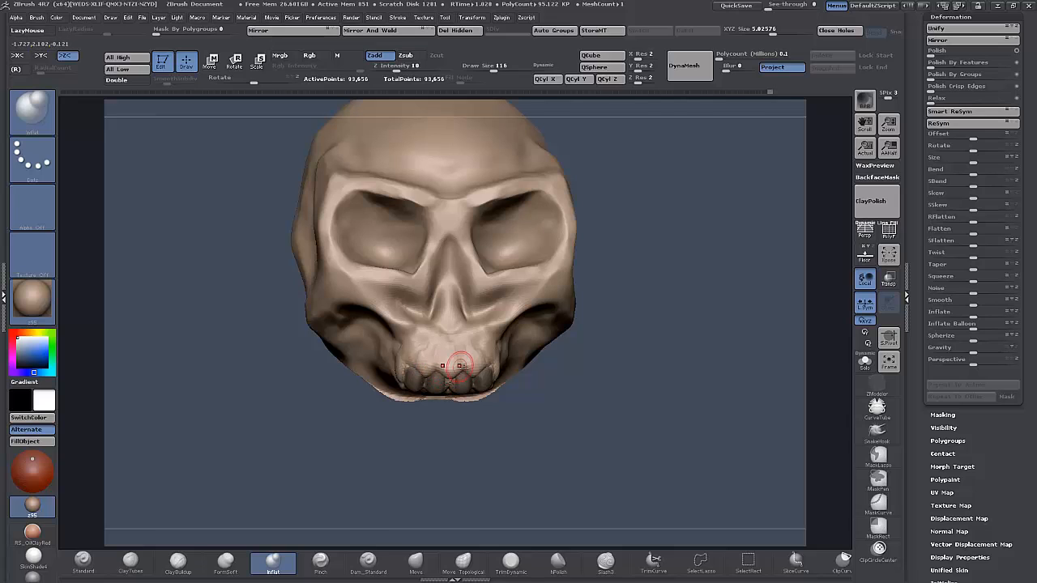
mouse_move(517, 467)
left_mouse_down()
mouse_move(479, 367)
mouse_move(501, 368)
mouse_move(472, 345)
mouse_move(452, 363)
left_mouse_up()
left_click_drag(332, 432, 412, 348)
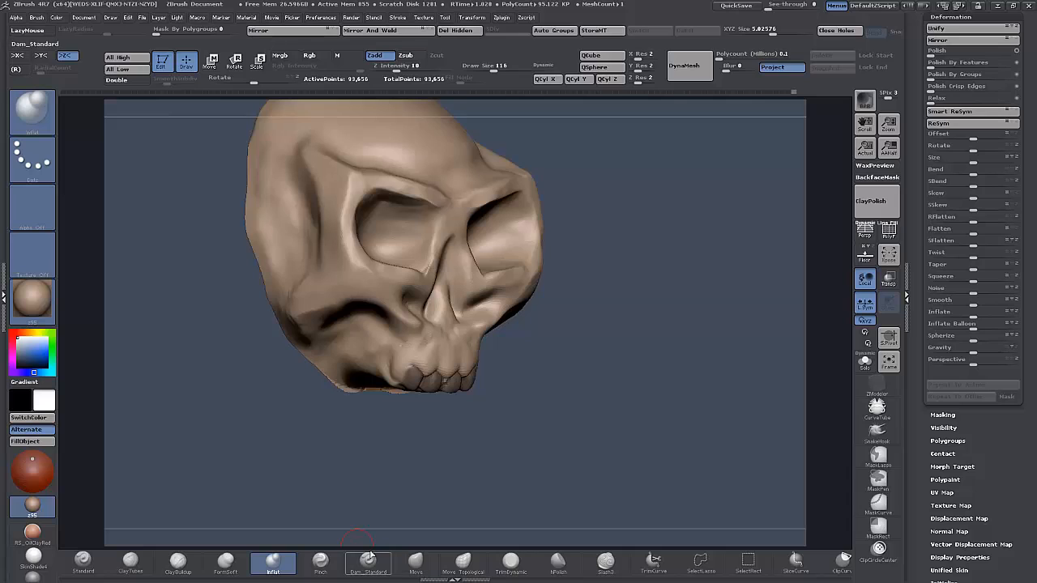
left_click_drag(372, 518, 408, 431)
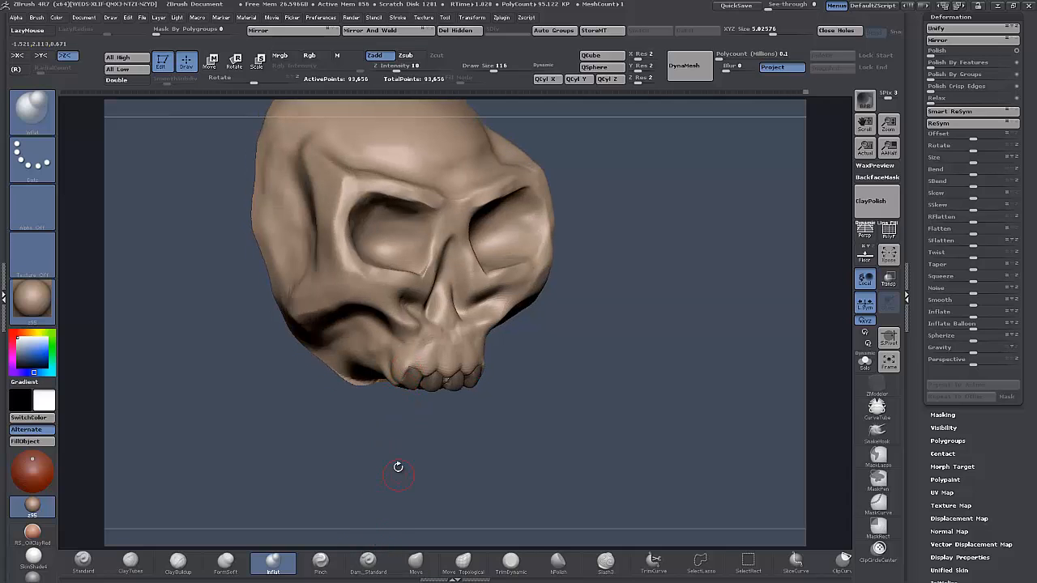
left_click_drag(398, 467, 432, 424)
key("shift")
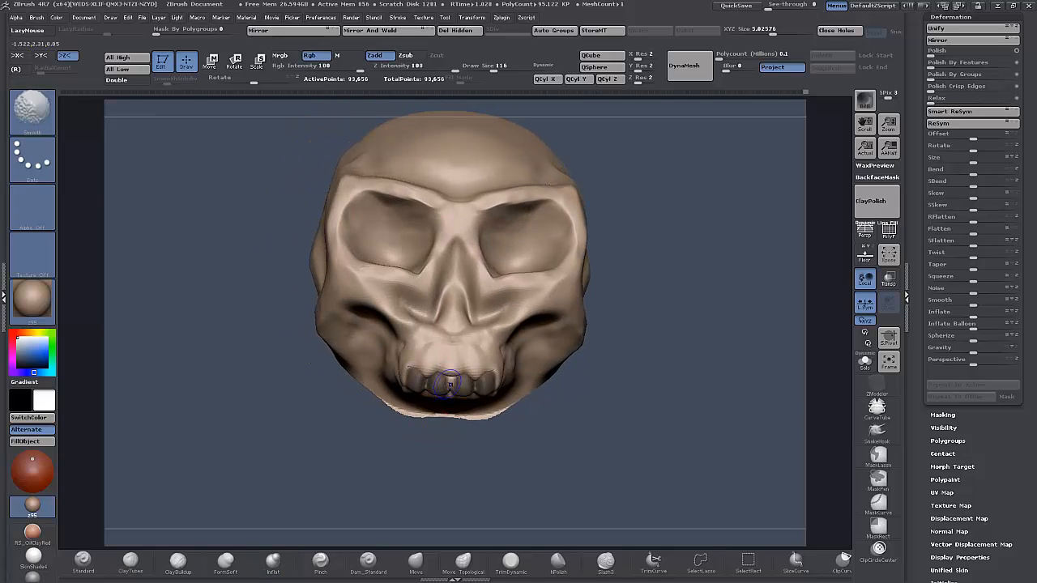
Step: Push the unmasked surface between the teeth into shape with the Move brush and smooth the gum edge
key("b")
key("m")
key("v")
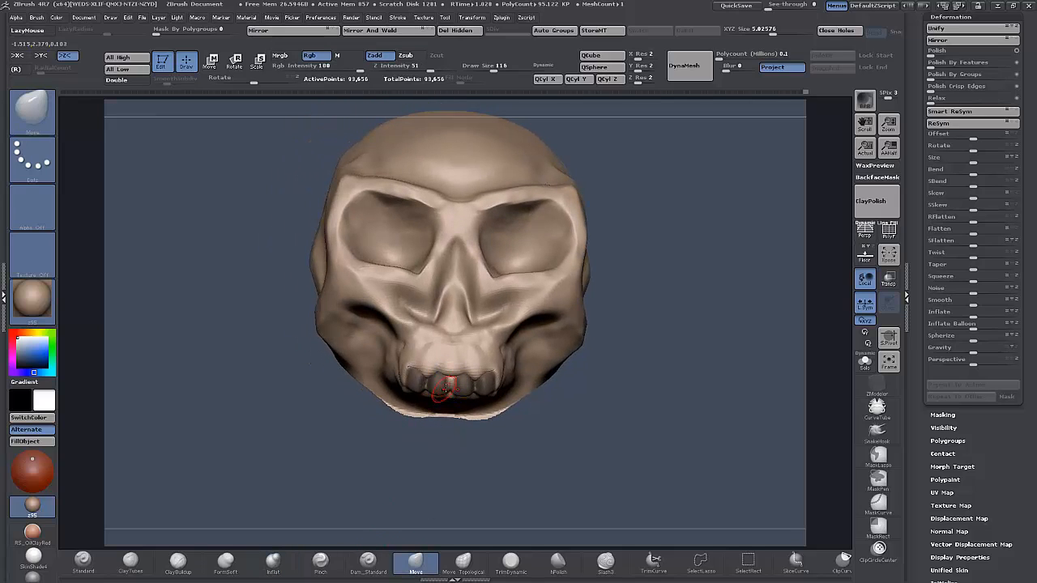
left_click_drag(460, 425, 460, 452)
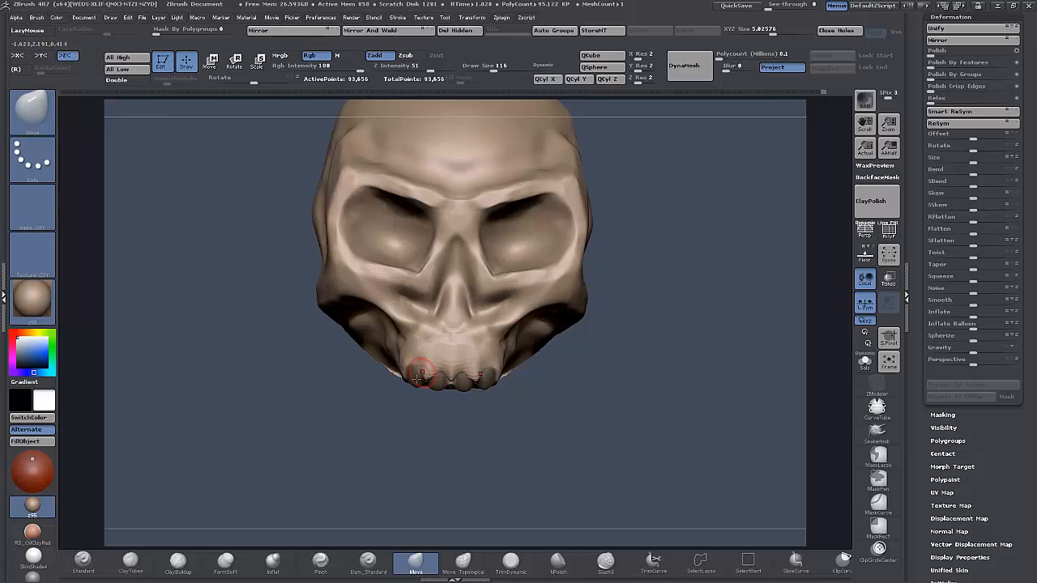
left_click_drag(447, 376, 408, 366, "shift")
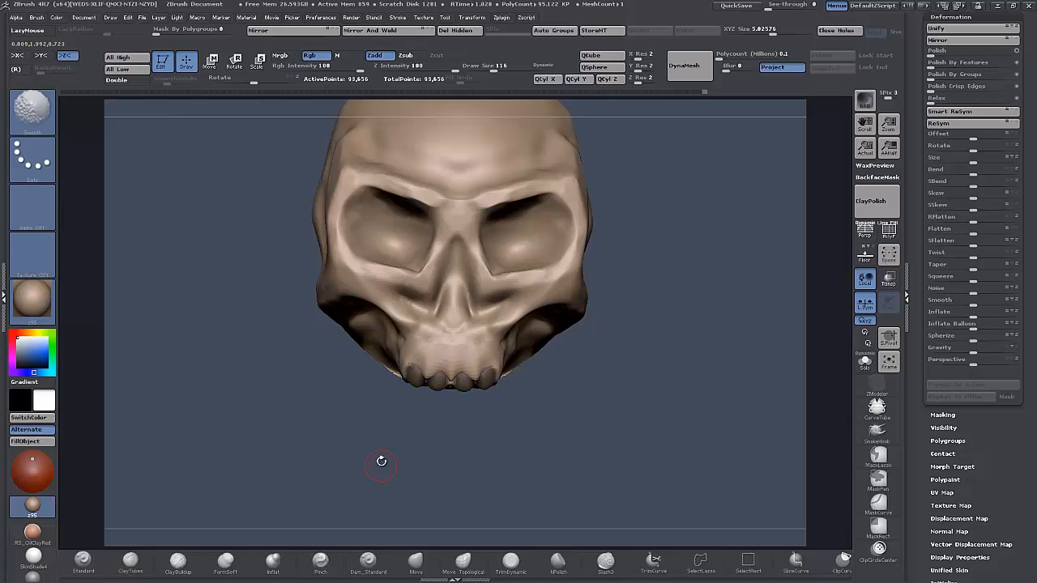
Step: Clear the mask from the teeth
left_click(326, 426, "ctrl")
left_click_drag(325, 426, 352, 471, "ctrl")
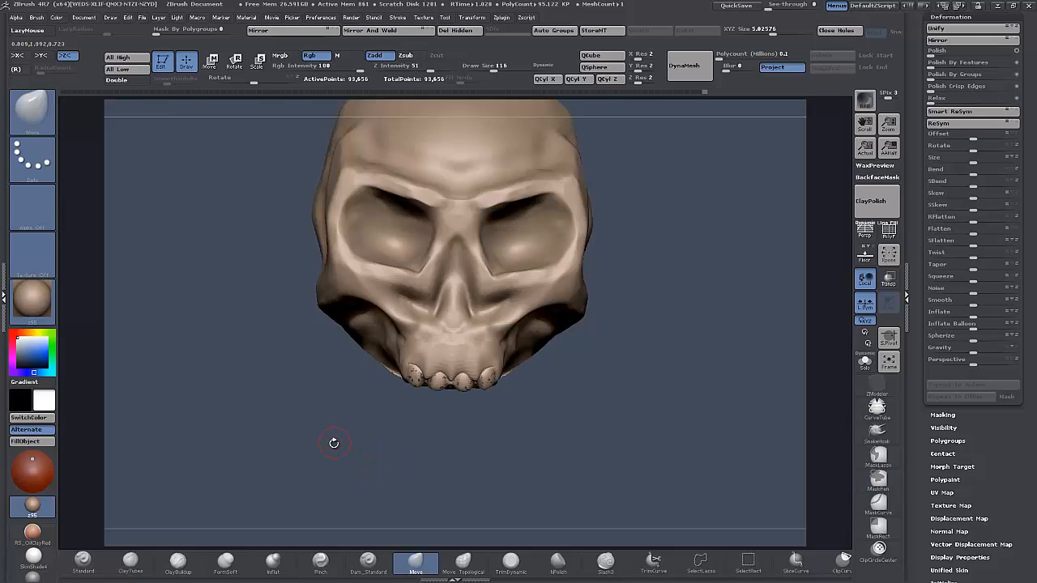
mouse_move(332, 438)
left_mouse_down("alt")
mouse_move(342, 471)
mouse_move(355, 457)
mouse_move(344, 421)
mouse_move(299, 360)
mouse_move(289, 401)
left_mouse_up("alt")
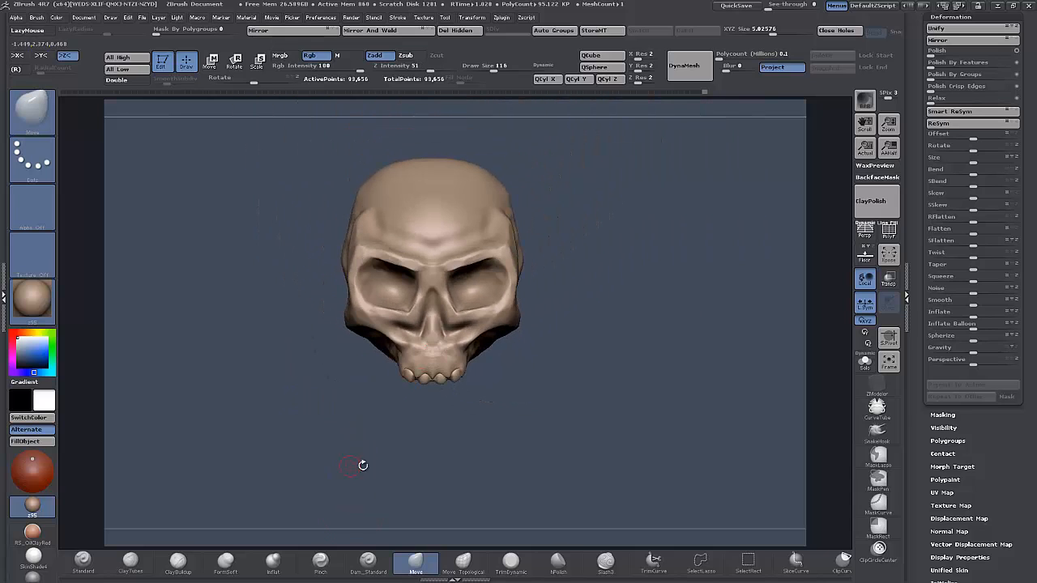
Step: Build up the temple ridge beside the brow with a larger ClayBuildup brush and smooth the strokes
mouse_move(363, 465)
left_mouse_down()
mouse_move(324, 399)
mouse_move(305, 492)
left_mouse_up()
left_click(178, 563)
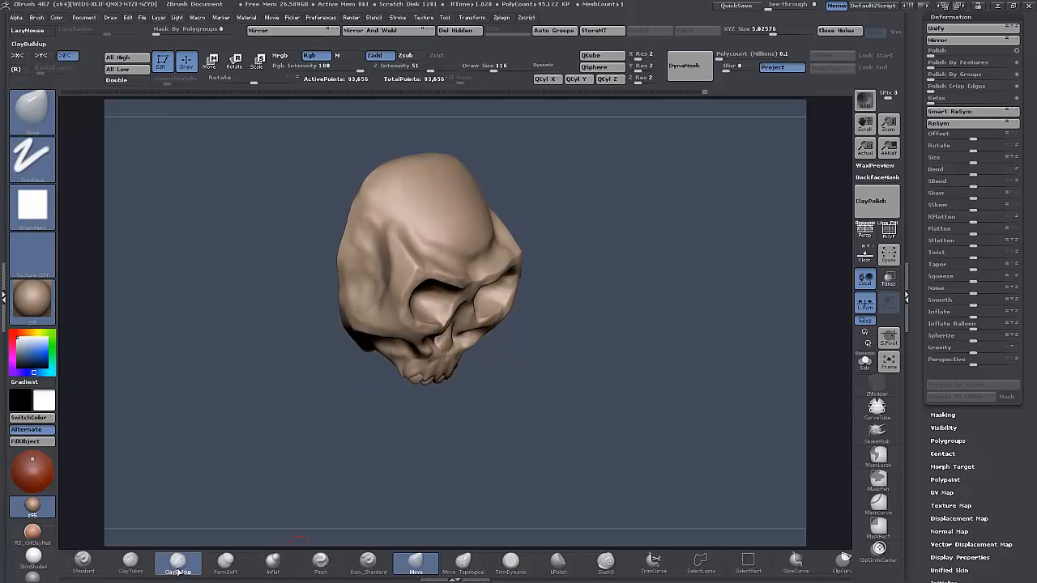
key("]")
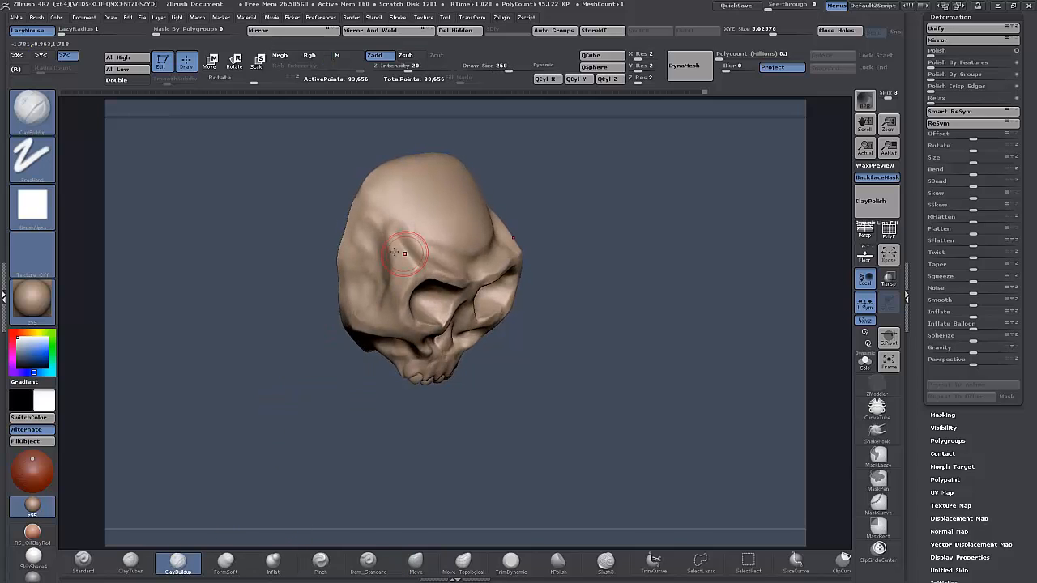
mouse_move(405, 252)
left_mouse_down()
mouse_move(394, 234)
mouse_move(382, 267)
mouse_move(393, 248)
mouse_move(377, 215)
mouse_move(369, 232)
left_mouse_up()
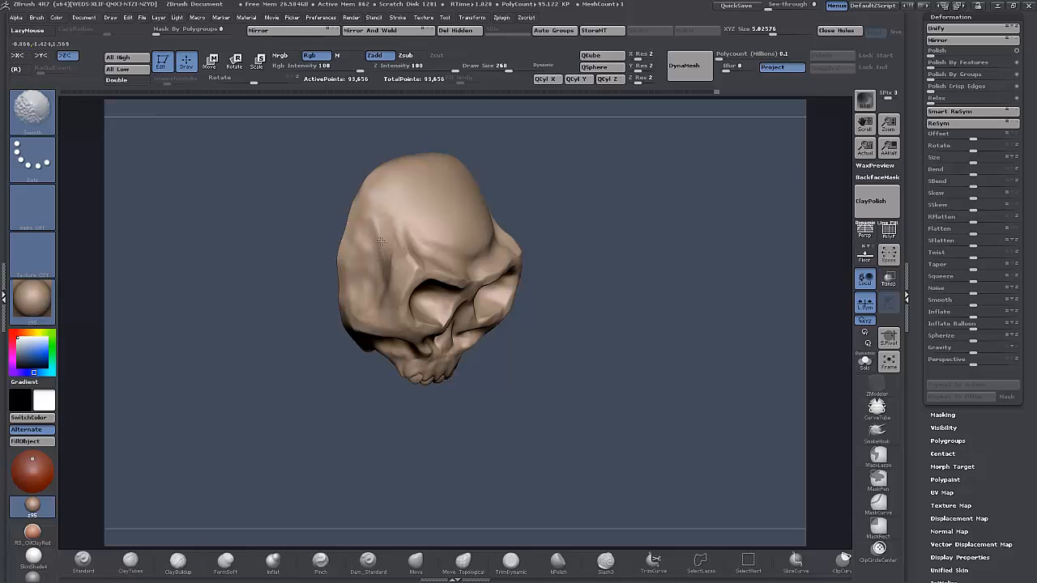
key("b")
key("c")
key("b")
mouse_move(319, 393)
left_mouse_down("shift")
mouse_move(300, 357)
mouse_move(345, 340)
mouse_move(381, 308)
left_mouse_up("shift")
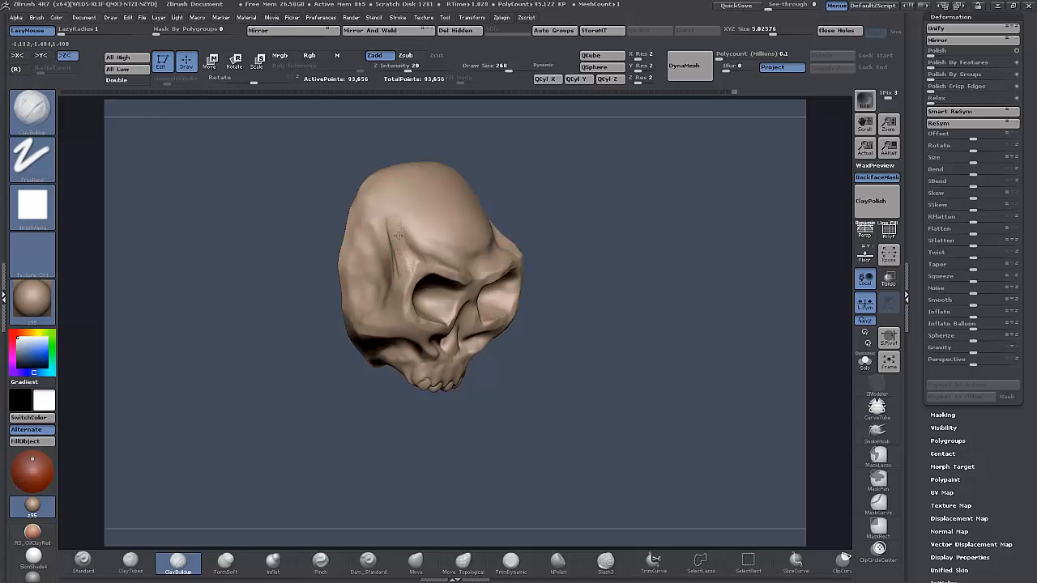
Step: Add clay along the temple ridge behind the eye socket and smooth it together with the lower forehead above the brow
left_click_drag(398, 235, 398, 269)
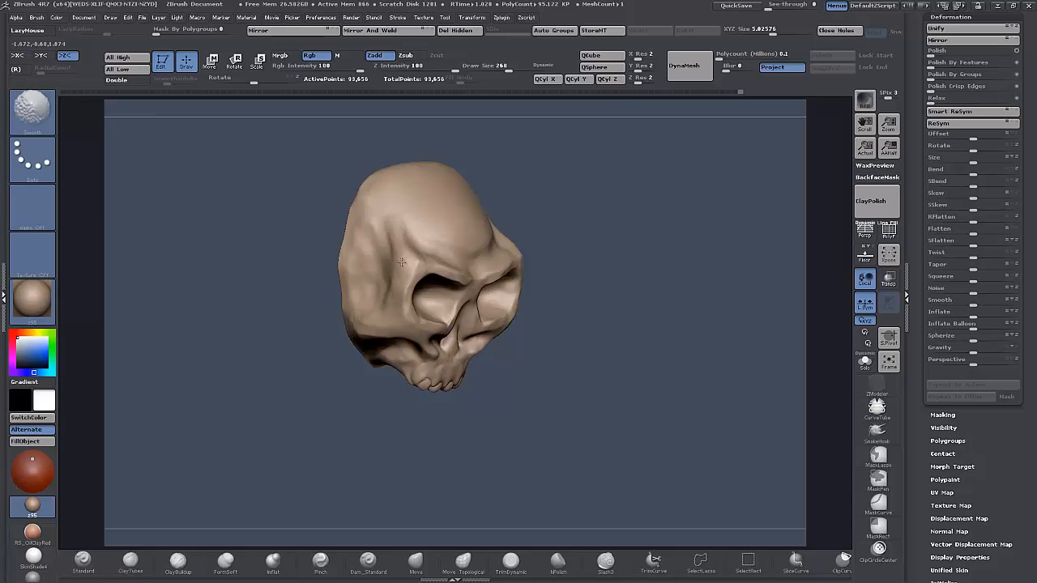
left_click_drag(545, 420, 365, 441)
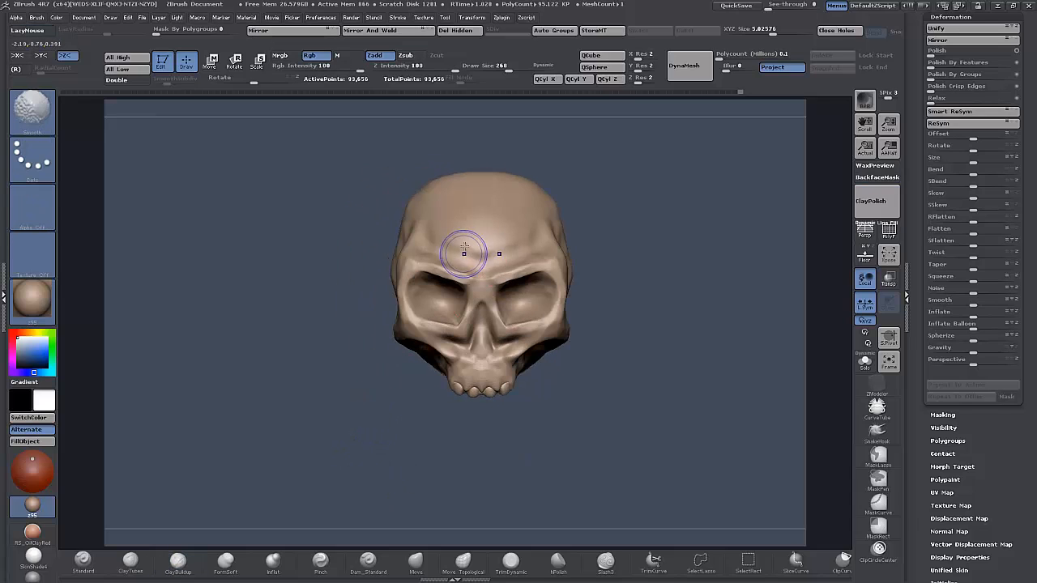
left_click_drag(464, 248, 437, 229, "shift")
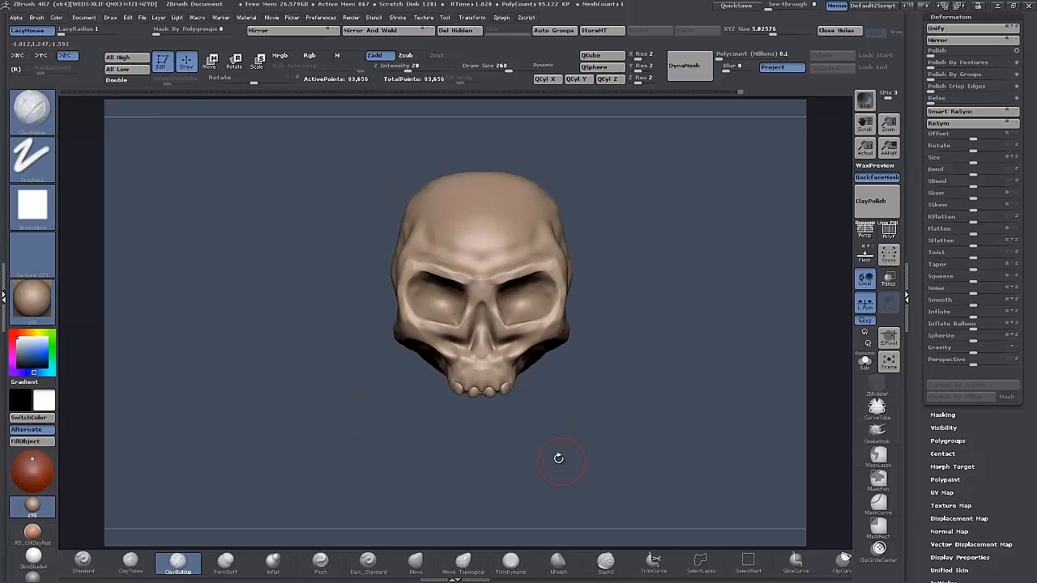
Step: Build up the bone between the eye sockets and nose with a smaller ClayBuildup brush and smooth the socket rims
left_click_drag(557, 456, 571, 433)
left_click_drag(386, 451, 397, 510)
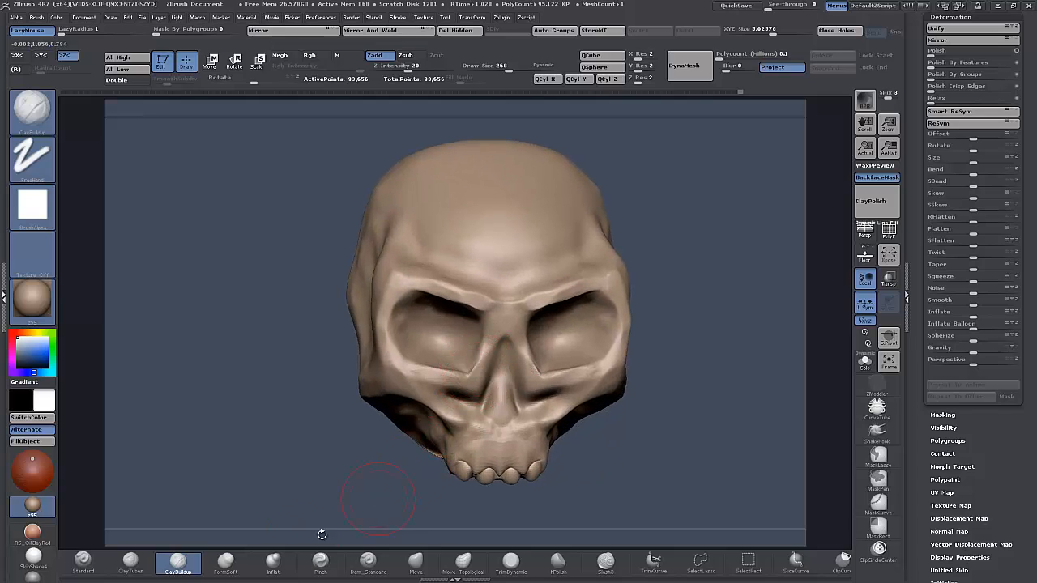
left_click_drag(348, 468, 374, 472)
mouse_move(464, 349)
left_mouse_down("shift")
mouse_move(475, 355)
mouse_move(466, 385)
left_mouse_up("shift")
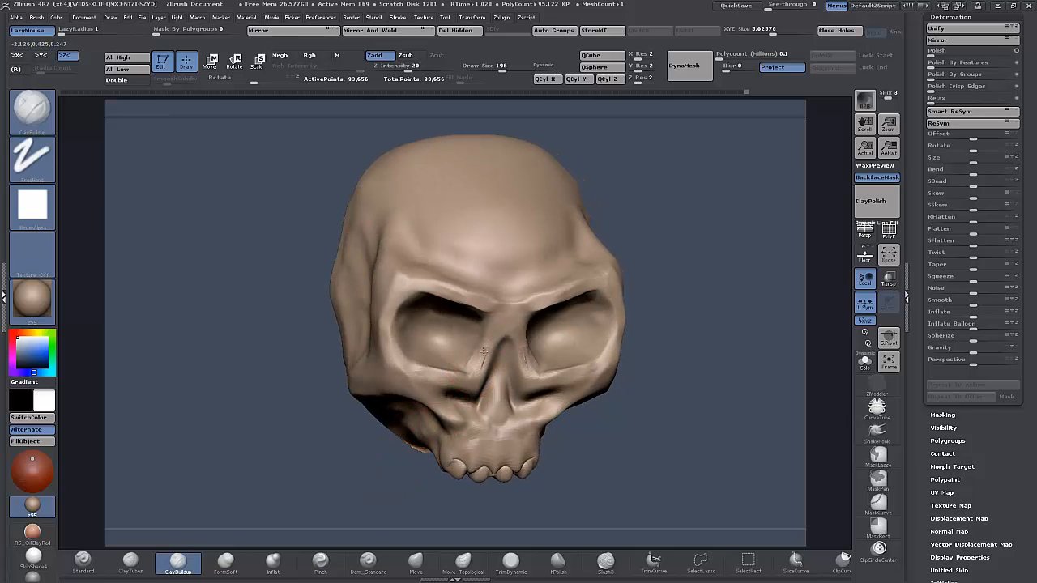
left_click_drag(479, 367, 401, 389, "shift")
left_click_drag(334, 474, 340, 464)
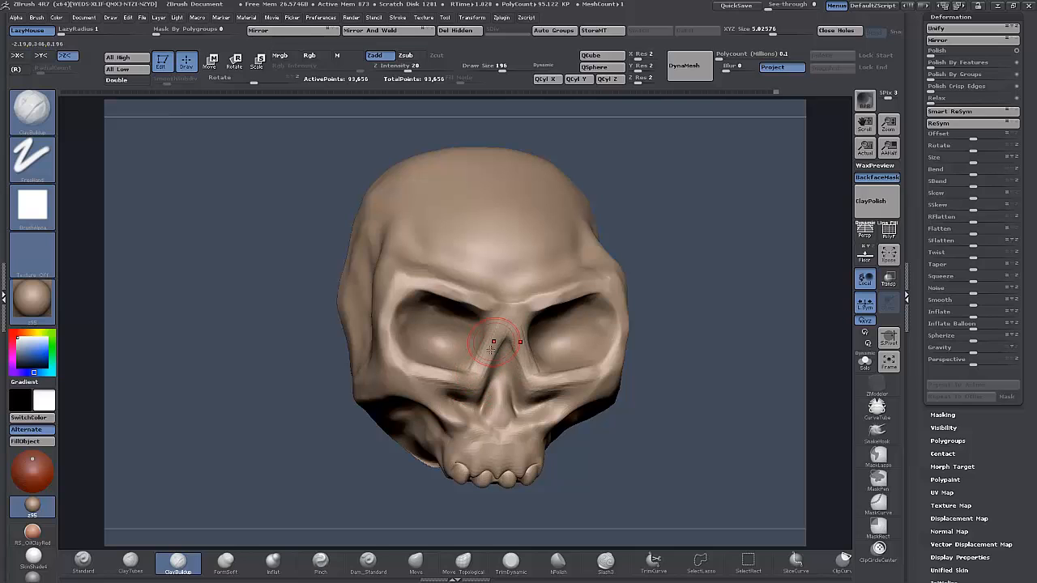
Step: Build up the nose spine and the gum area above the teeth with a smaller ClayBuildup brush
left_click_drag(422, 495, 486, 490)
key("[")
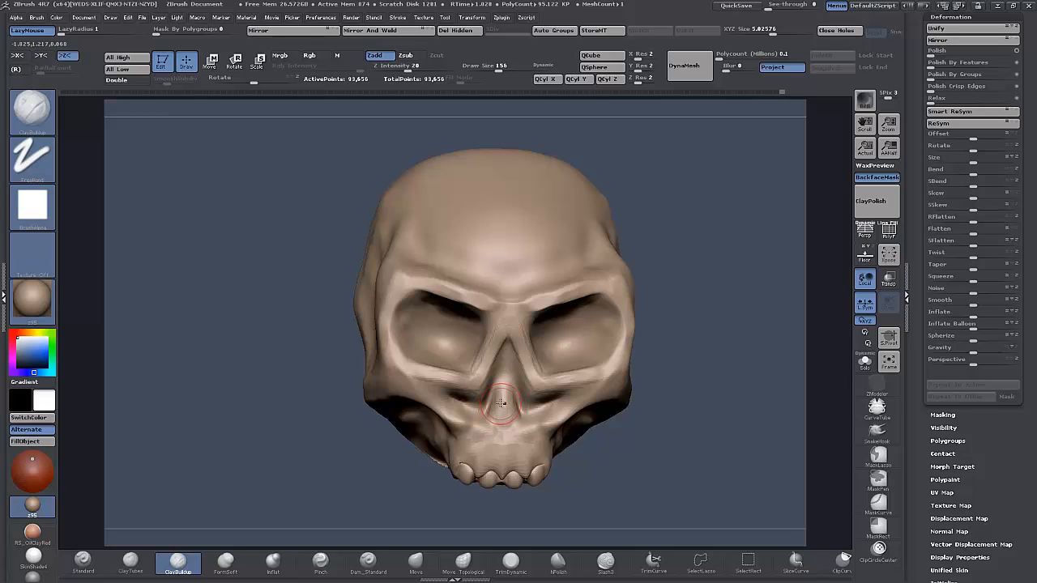
left_click_drag(499, 406, 502, 393)
mouse_move(476, 433)
left_mouse_down()
mouse_move(489, 440)
mouse_move(470, 448)
mouse_move(496, 457)
left_mouse_up()
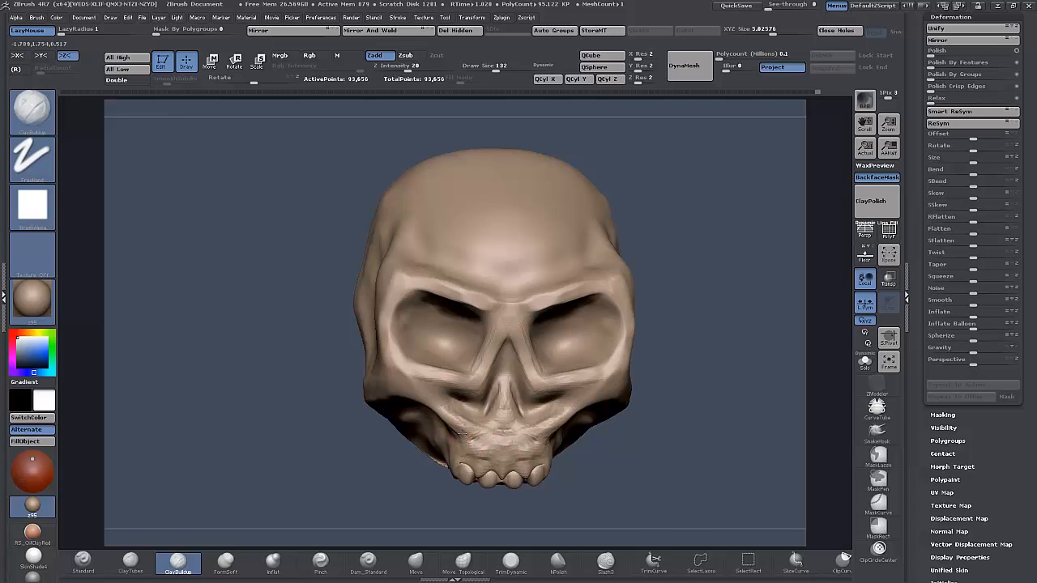
Step: Build up the ridges running from the cheekbones down to the gums with ClayBuildup strokes
mouse_move(372, 495)
left_mouse_down()
mouse_move(433, 428)
mouse_move(447, 416)
mouse_move(458, 422)
left_mouse_up()
left_click_drag(573, 507, 487, 538)
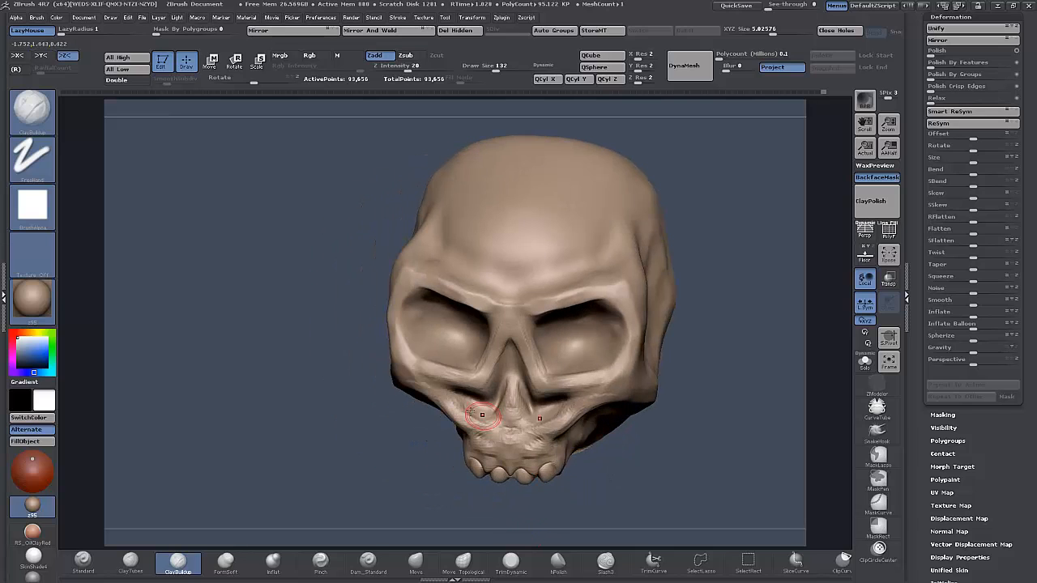
left_click_drag(455, 402, 489, 436)
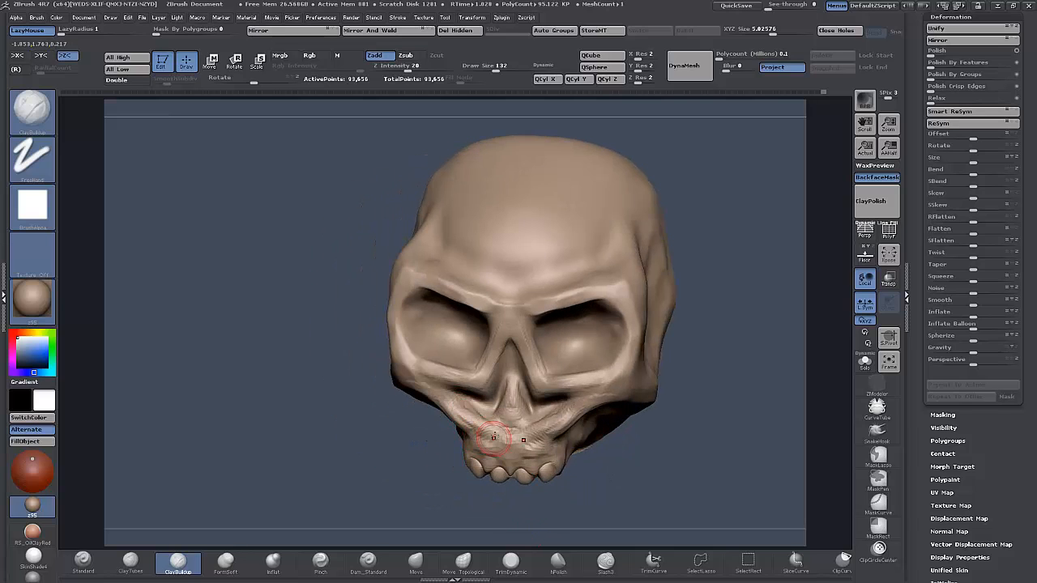
left_click_drag(383, 477, 327, 472)
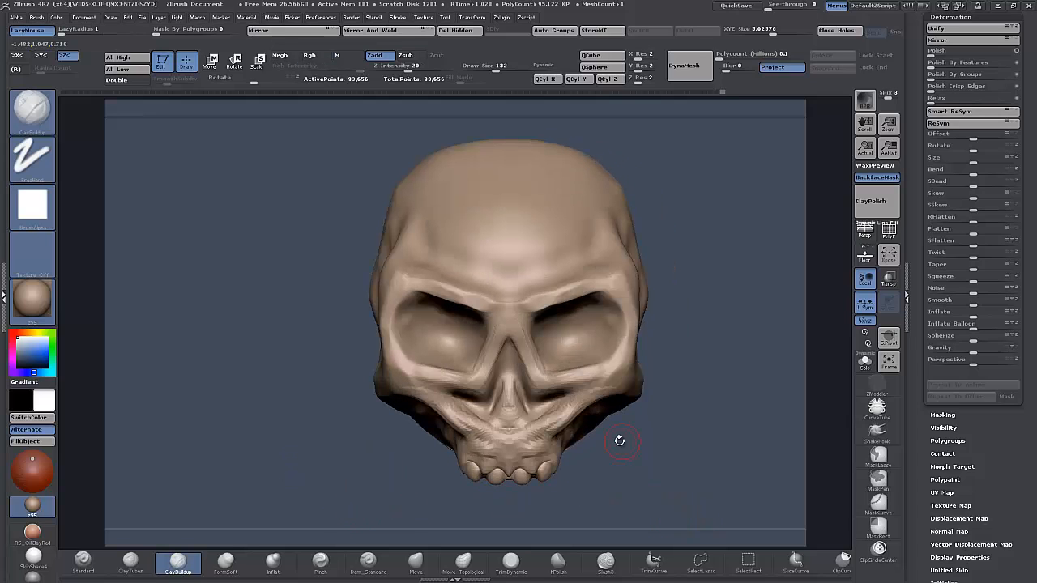
Step: Show the floor grid with the skull reference and reshape the cheekbones' lower edges and upper jaw with the Move brush
left_click_drag(667, 453, 512, 449, "alt")
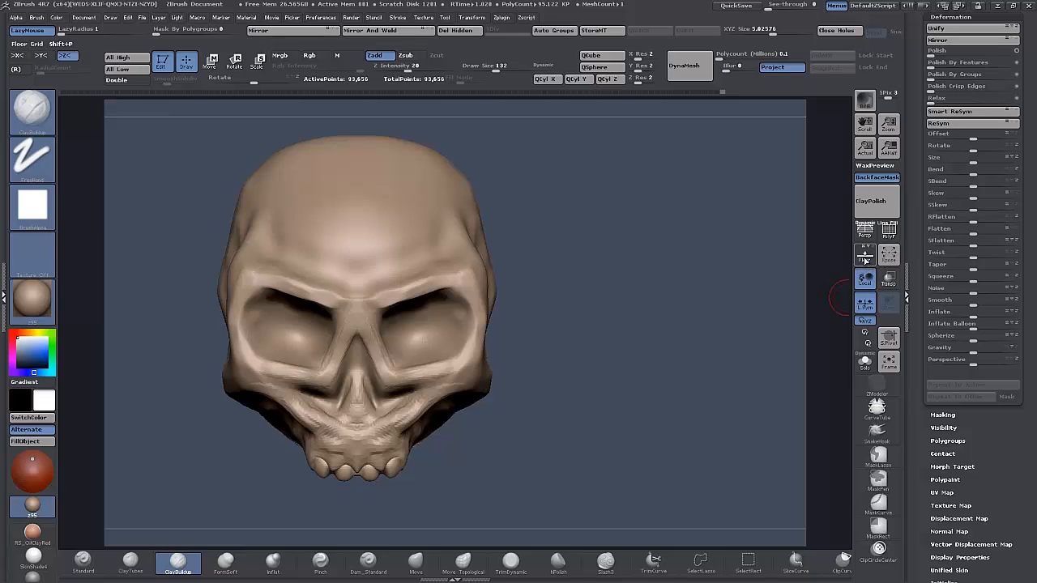
left_click(865, 255)
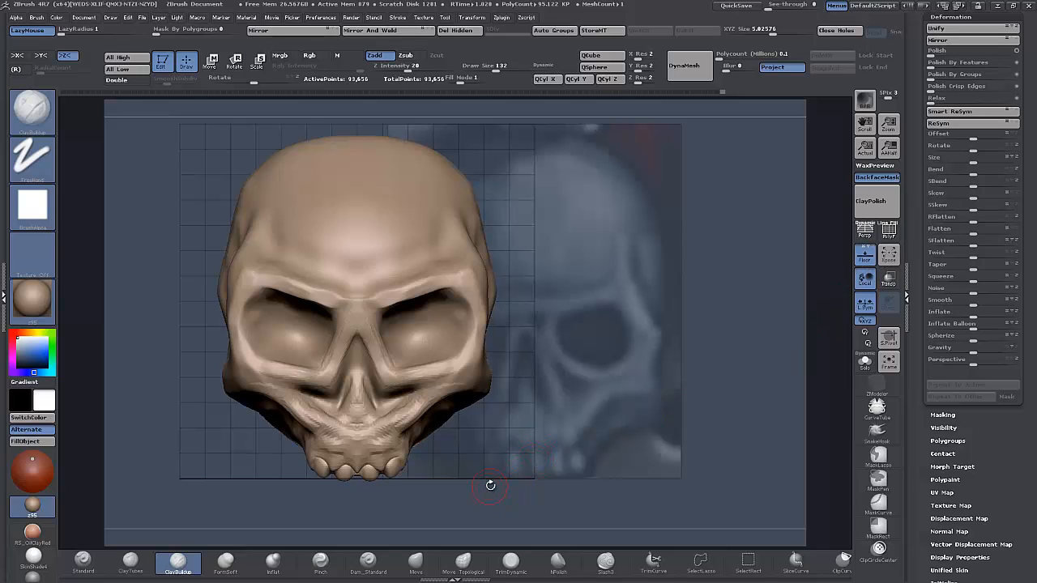
left_click(416, 561)
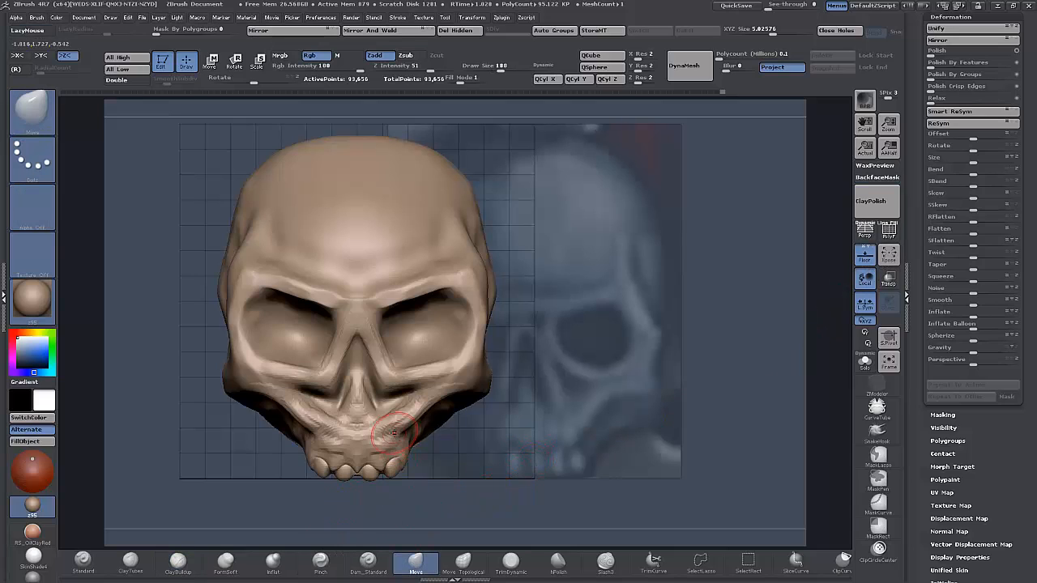
key("]")
key("]")
key("]")
mouse_move(390, 422)
left_mouse_down()
mouse_move(395, 436)
mouse_move(431, 405)
mouse_move(447, 422)
left_mouse_up()
key("[")
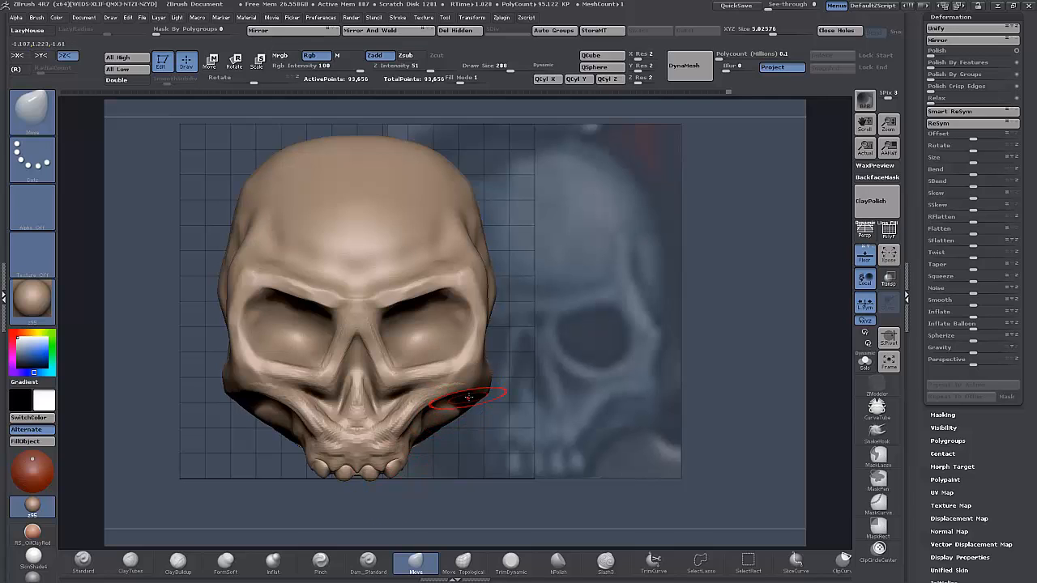
mouse_move(472, 381)
left_mouse_down()
mouse_move(436, 399)
mouse_move(466, 424)
mouse_move(435, 418)
left_mouse_up()
Step: Push the side contour of the skull behind the temple into shape with a larger Move brush
key("]")
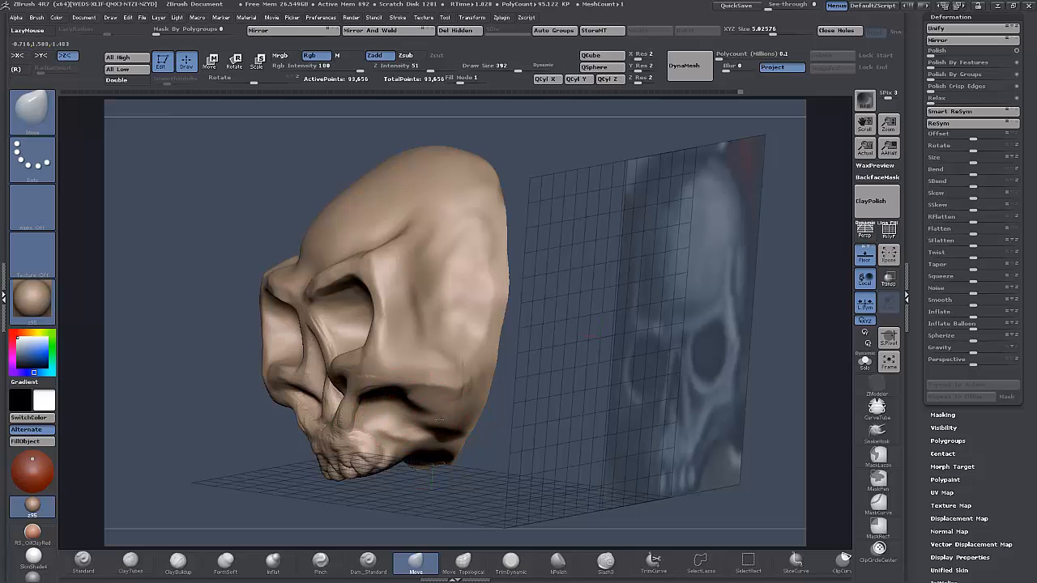
left_click_drag(478, 482, 534, 468)
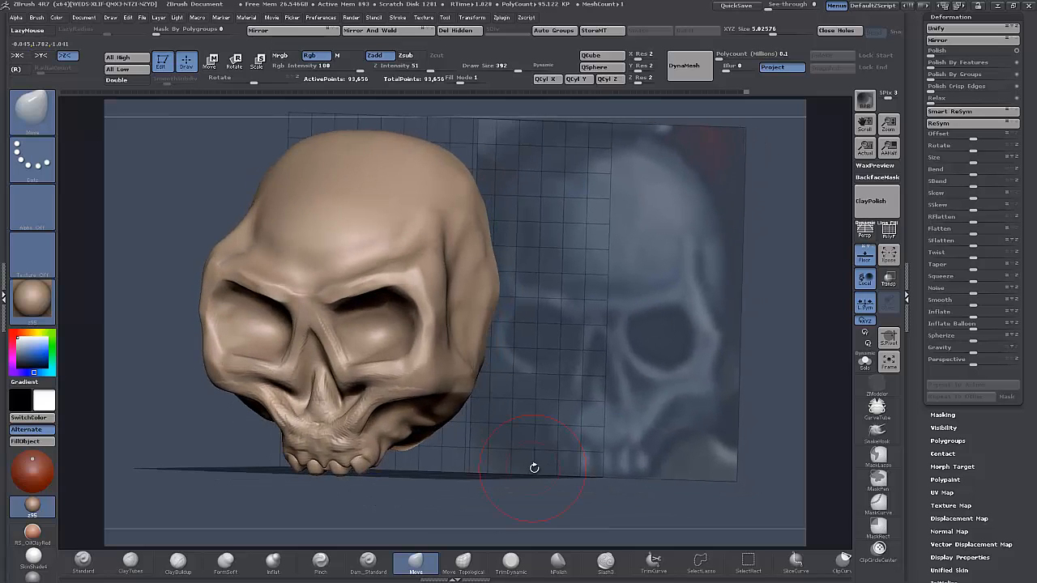
mouse_move(562, 423)
left_mouse_down()
mouse_move(605, 423)
mouse_move(598, 433)
mouse_move(545, 395)
mouse_move(551, 381)
left_mouse_up()
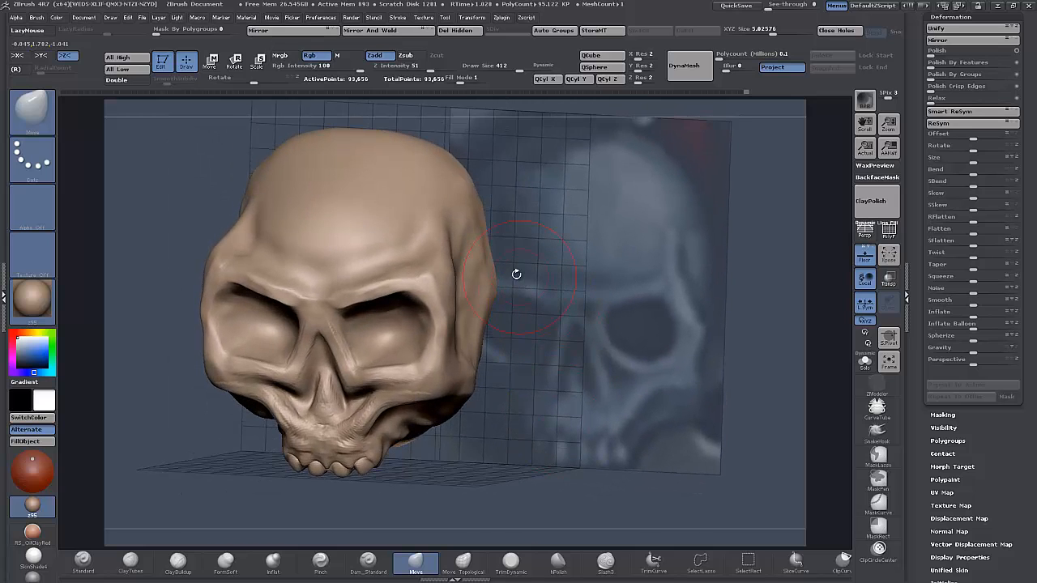
left_click_drag(483, 243, 475, 319)
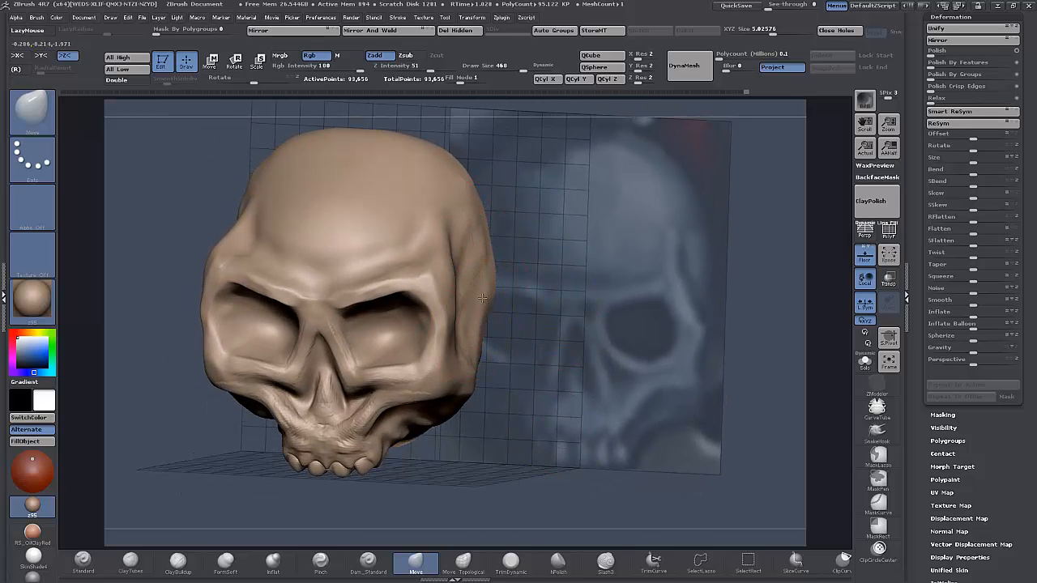
left_click_drag(492, 286, 488, 280)
left_click_drag(482, 243, 478, 280)
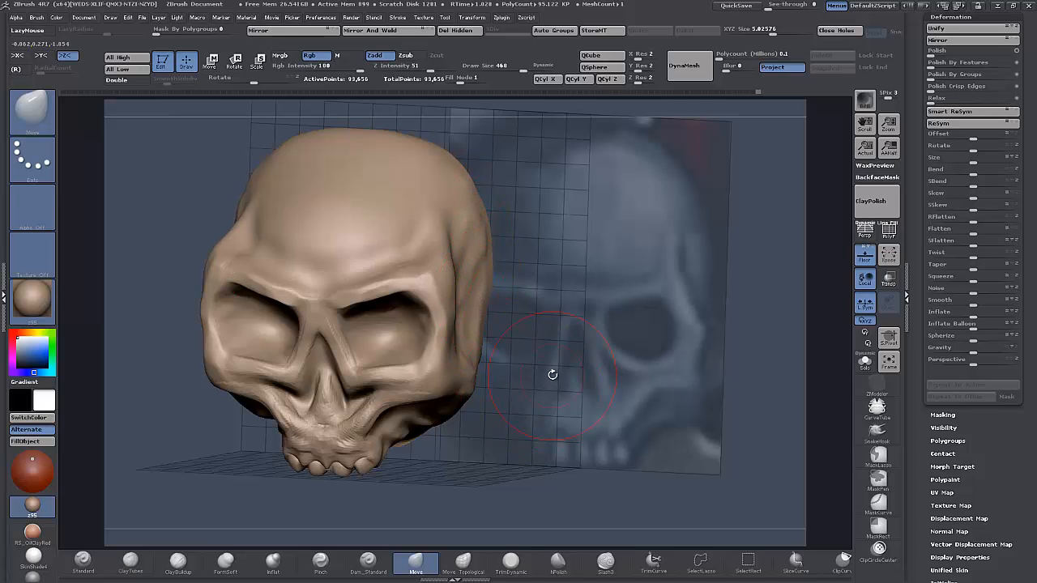
Step: Reshape the back edge and round the crown of the skull against the reference with a very large Move brush
left_click_drag(553, 374, 551, 384, "shift")
left_click_drag(599, 410, 598, 384, "alt")
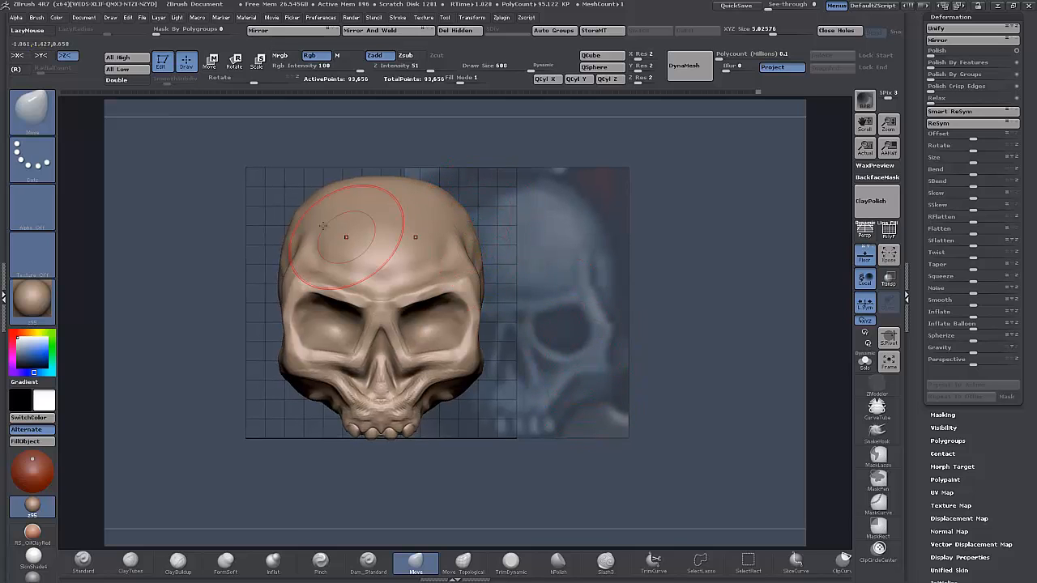
left_click_drag(203, 259, 556, 254)
left_click_drag(623, 235, 572, 200)
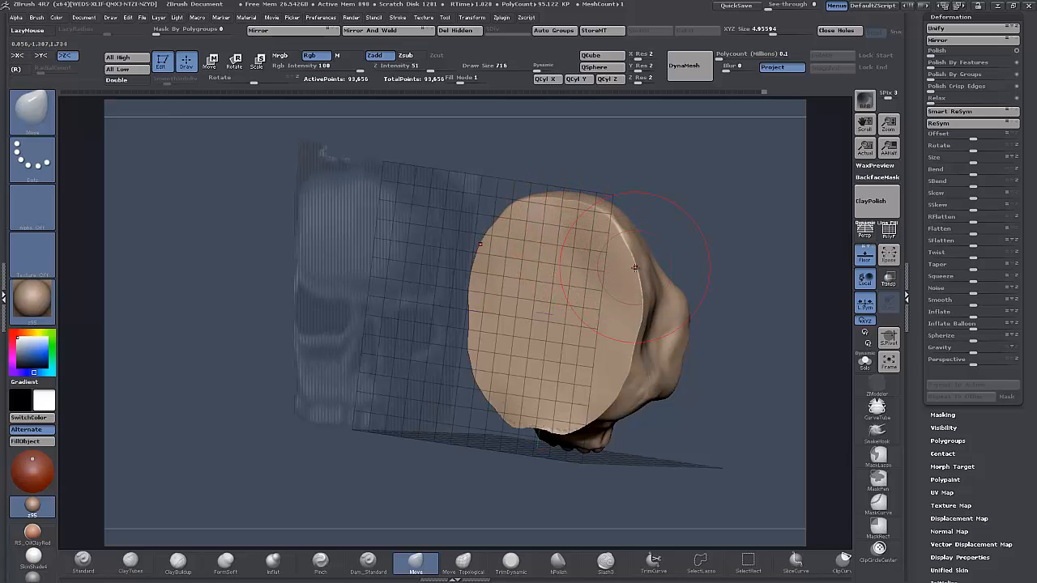
left_click_drag(699, 258, 461, 384)
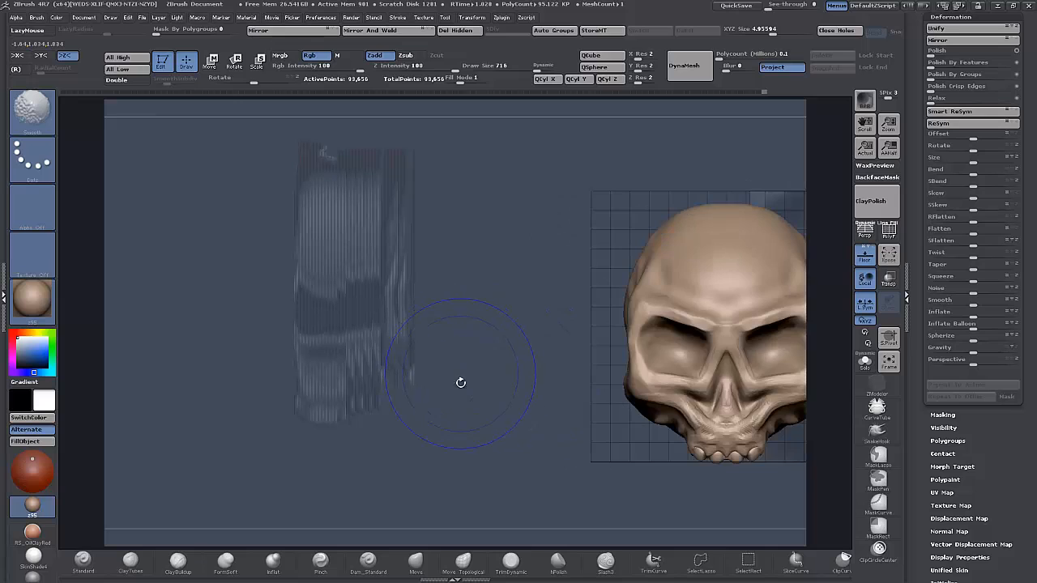
left_click_drag(498, 427, 336, 372, "alt")
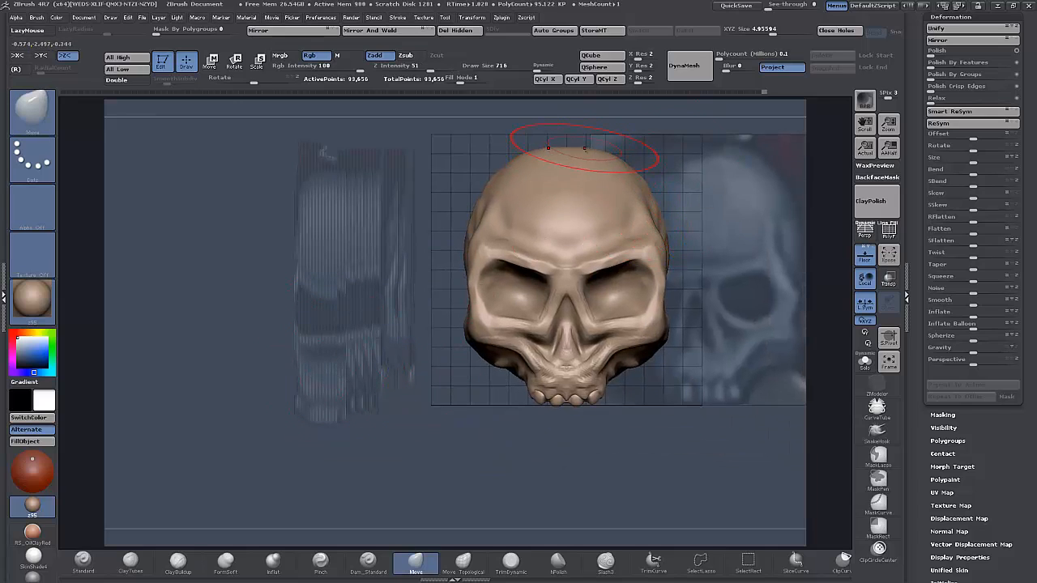
left_click_drag(582, 157, 578, 146)
left_click_drag(506, 167, 481, 184)
Step: Round the lower rims of the eye sockets to match the reference with a smaller Move brush
left_click_drag(352, 361, 263, 352, "alt")
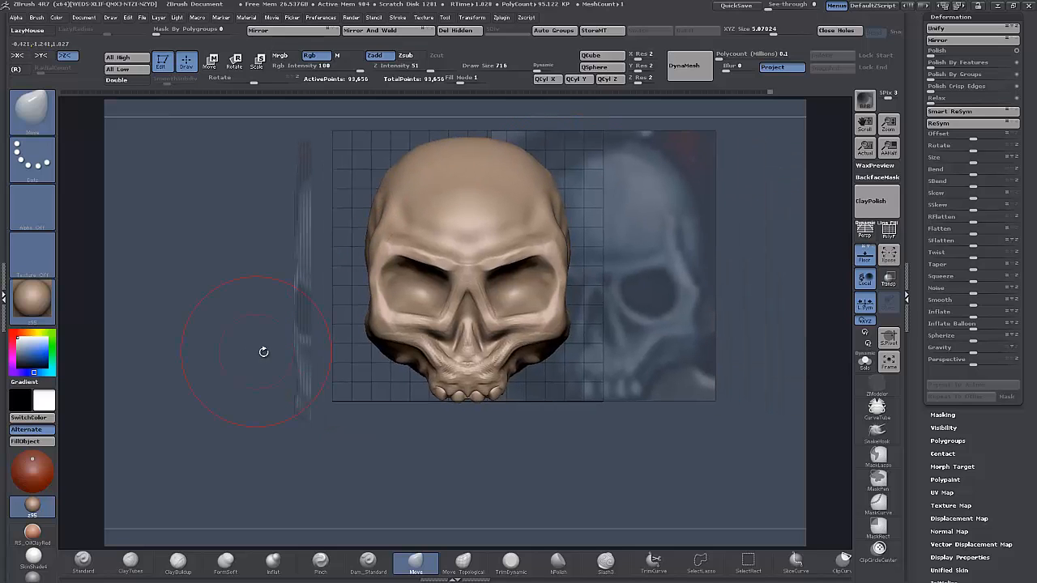
mouse_move(229, 393)
left_mouse_down("alt")
mouse_move(228, 358)
mouse_move(229, 401)
left_mouse_up("alt")
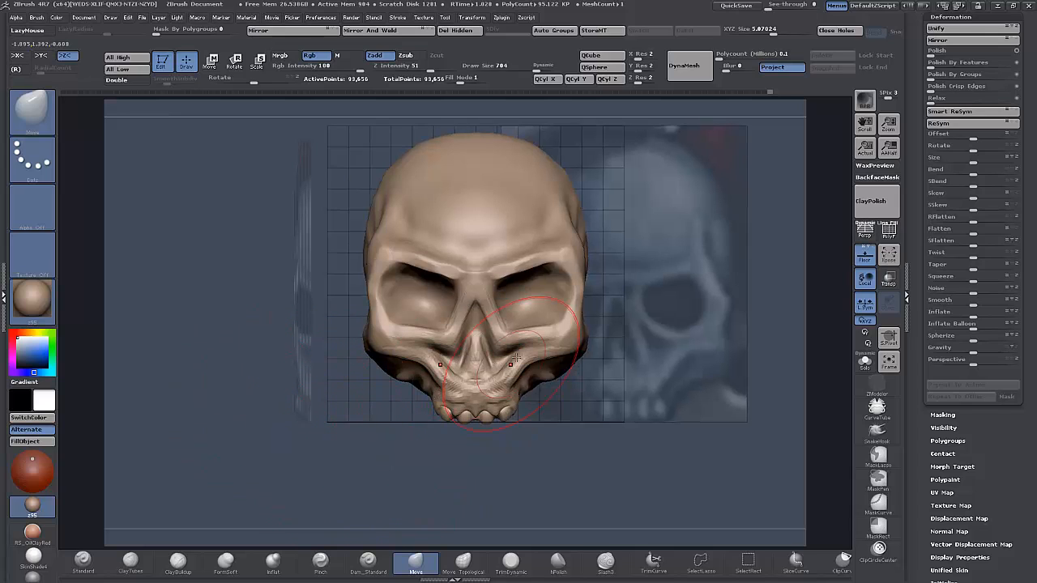
key("[")
key("[")
key("[")
key("[")
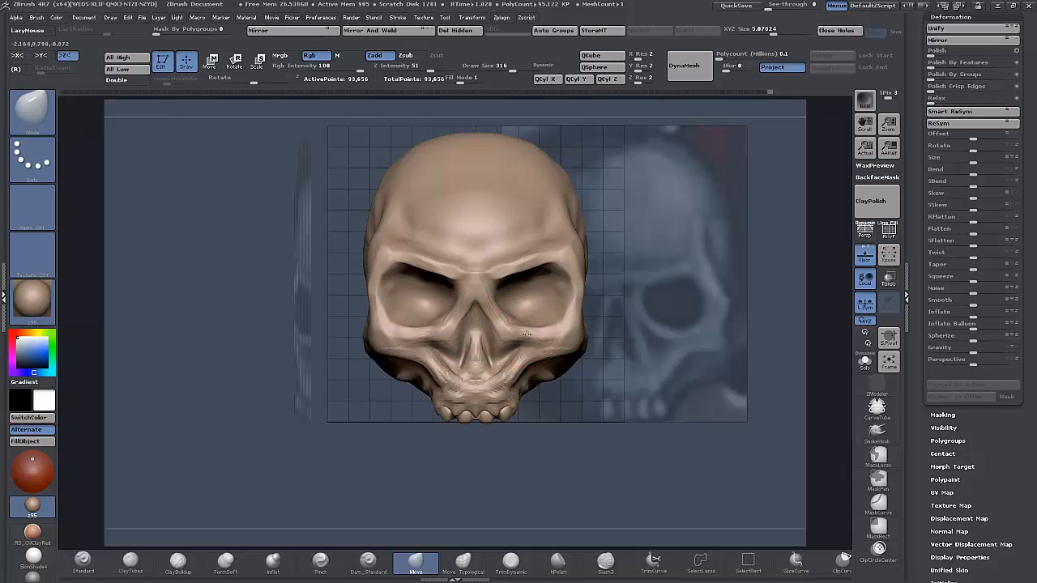
Step: Build up the outer rims of the eye sockets with ClayBuildup strokes
left_click(178, 561)
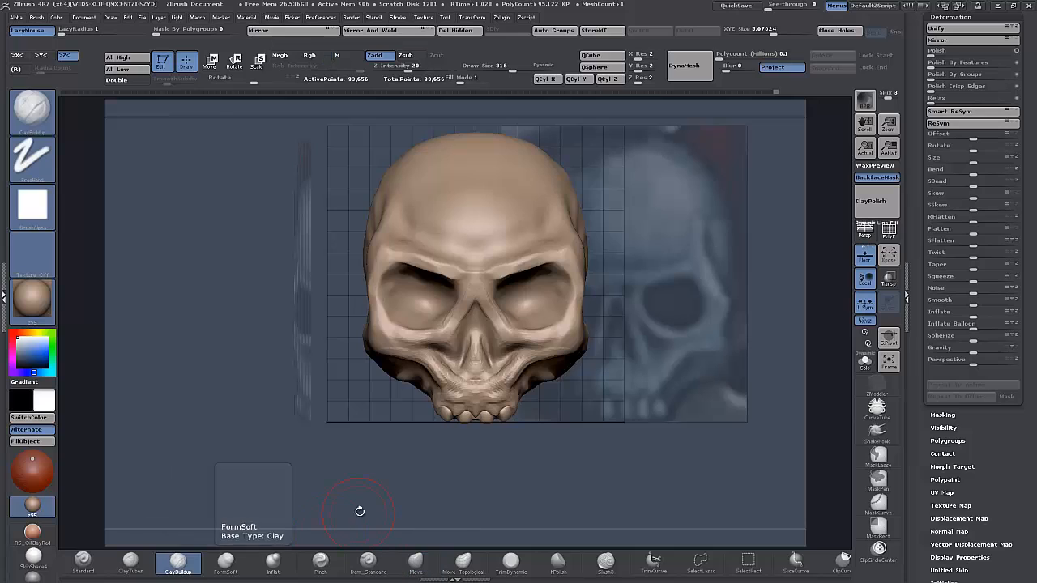
left_click_drag(360, 512, 455, 388)
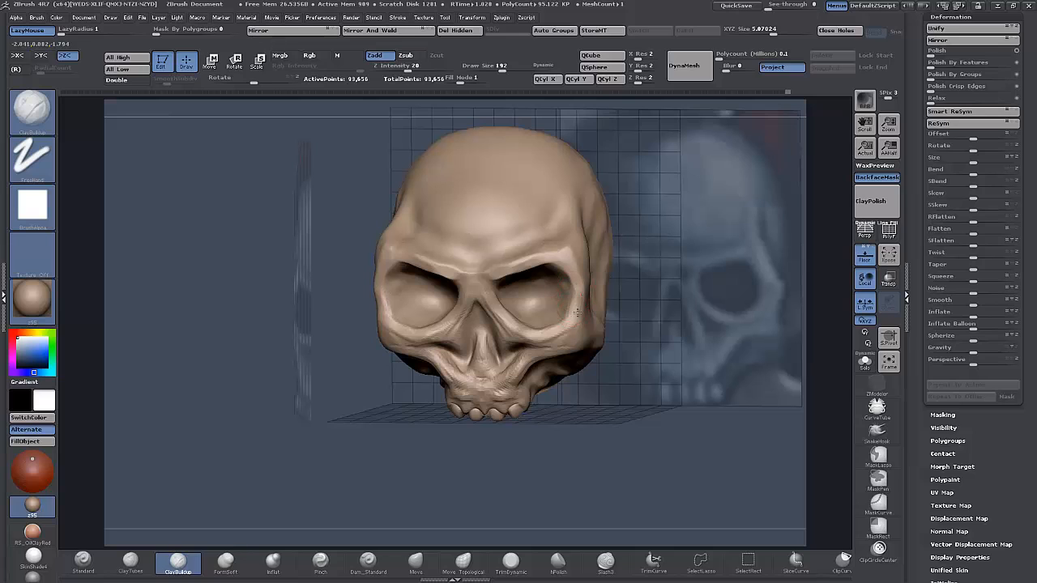
left_click_drag(644, 345, 598, 358)
mouse_move(579, 316)
left_mouse_down()
mouse_move(573, 245)
mouse_move(584, 285)
mouse_move(576, 279)
left_mouse_up()
left_click_drag(637, 398, 682, 389, "shift")
Step: Build up the brow ridges above the eye sockets out to their outer corners with ClayBuildup
mouse_move(524, 269)
left_mouse_down()
mouse_move(554, 260)
mouse_move(496, 269)
mouse_move(540, 252)
left_mouse_up()
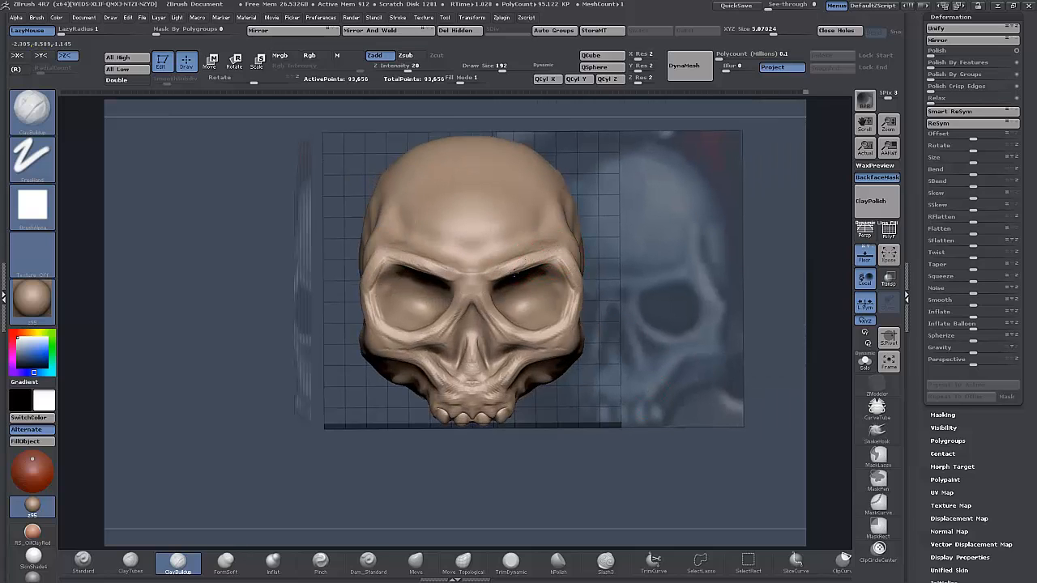
left_click_drag(606, 394, 547, 406)
left_click_drag(576, 256, 565, 256)
left_click_drag(572, 428, 577, 435)
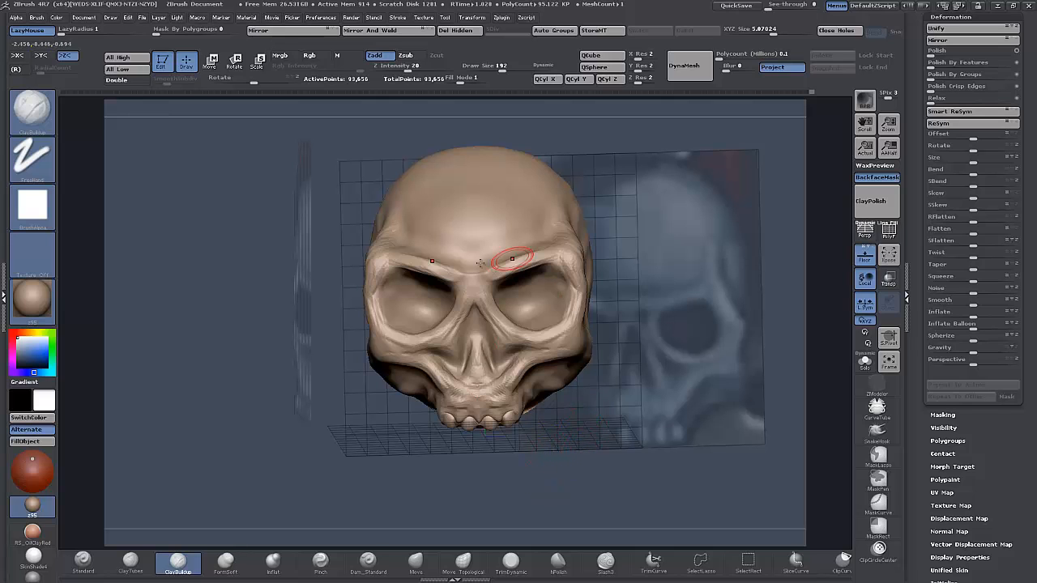
Step: Build up the nasal bridge between the brows with ClayBuildup and reduce the brush size to 108
left_click_drag(534, 456, 565, 445)
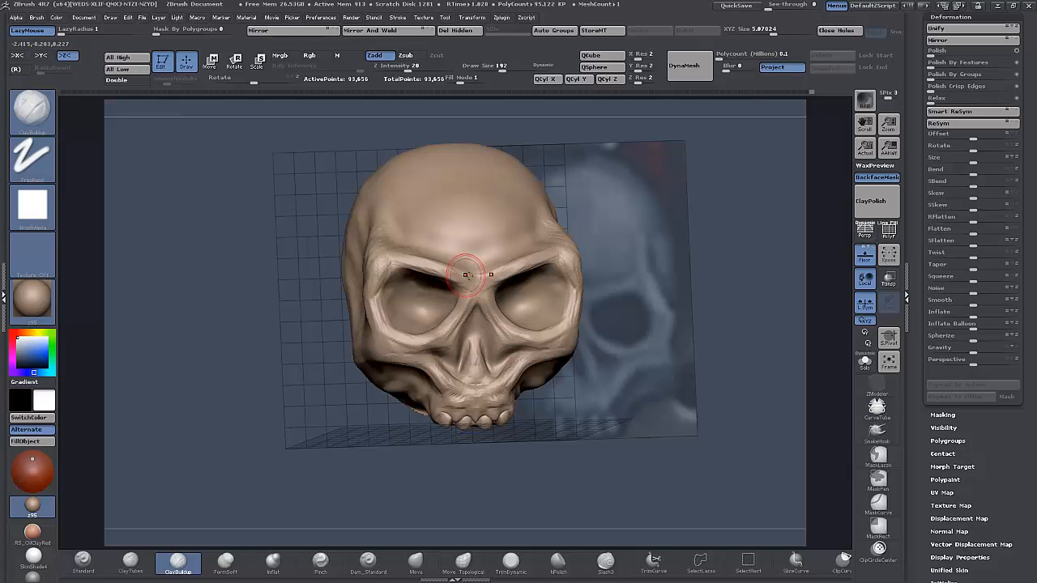
left_click_drag(478, 280, 474, 298)
key("[")
key("[")
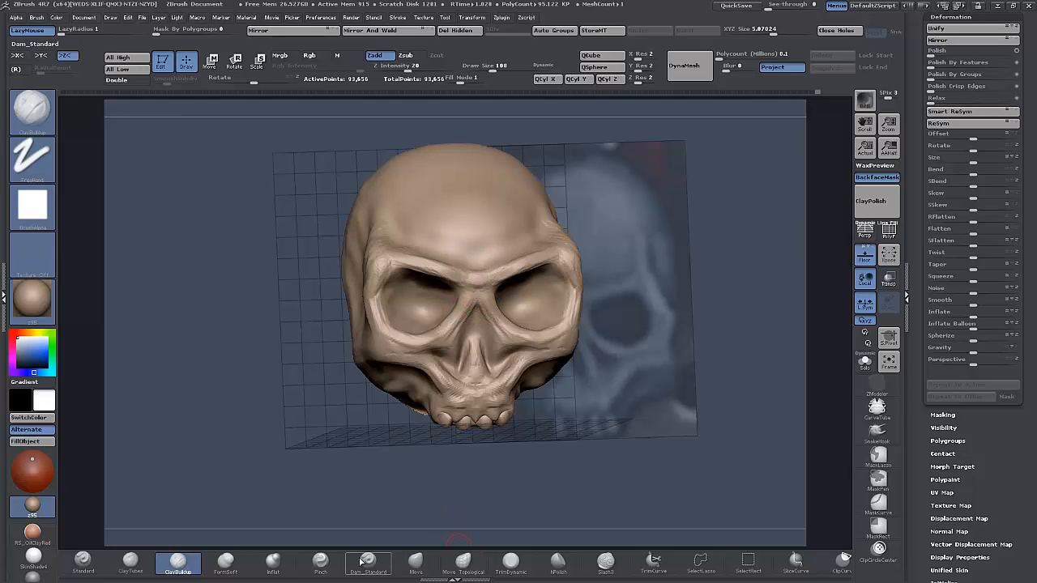
Step: Carve creases below the brow and down the edge of the nasal bridge with the Dam_Standard brush
left_click(368, 561)
left_click_drag(383, 513, 392, 474)
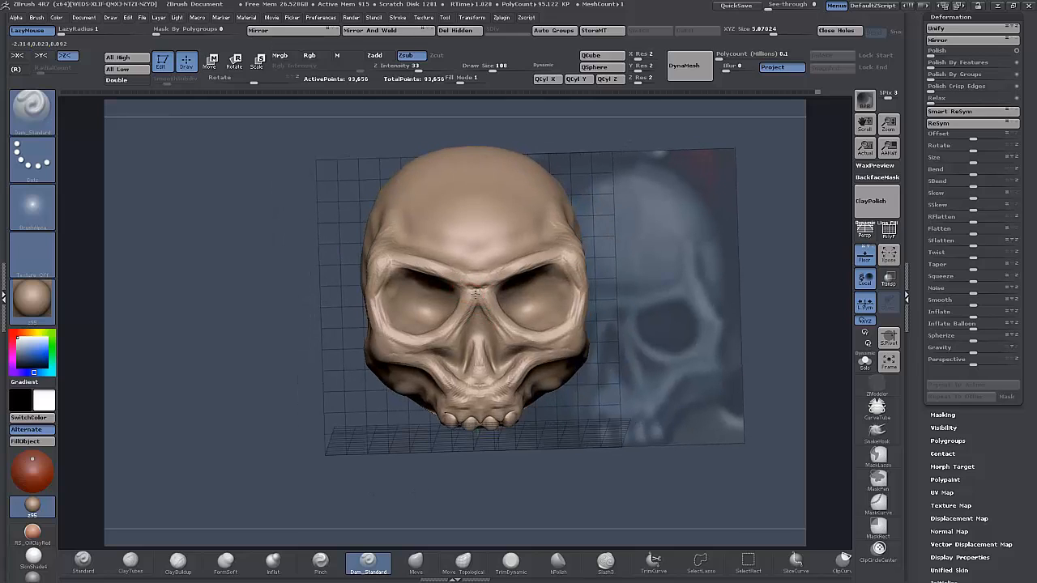
left_click_drag(476, 293, 467, 318)
left_click_drag(326, 432, 313, 440)
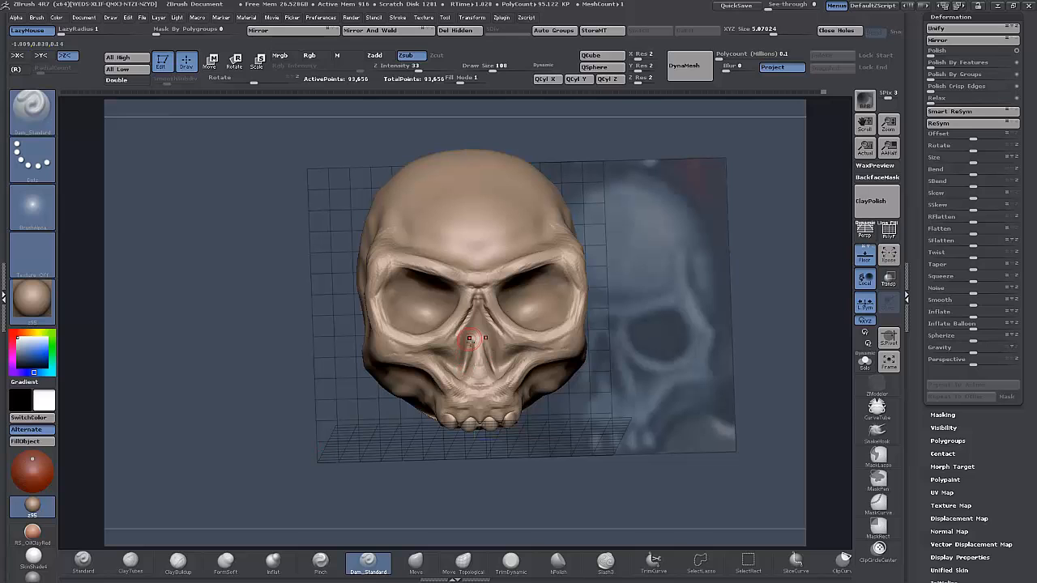
Step: Carve creases beside the nasal opening down towards the upper gums with the Dam_Standard brush
left_click_drag(464, 364, 459, 378)
left_click_drag(369, 438, 321, 411)
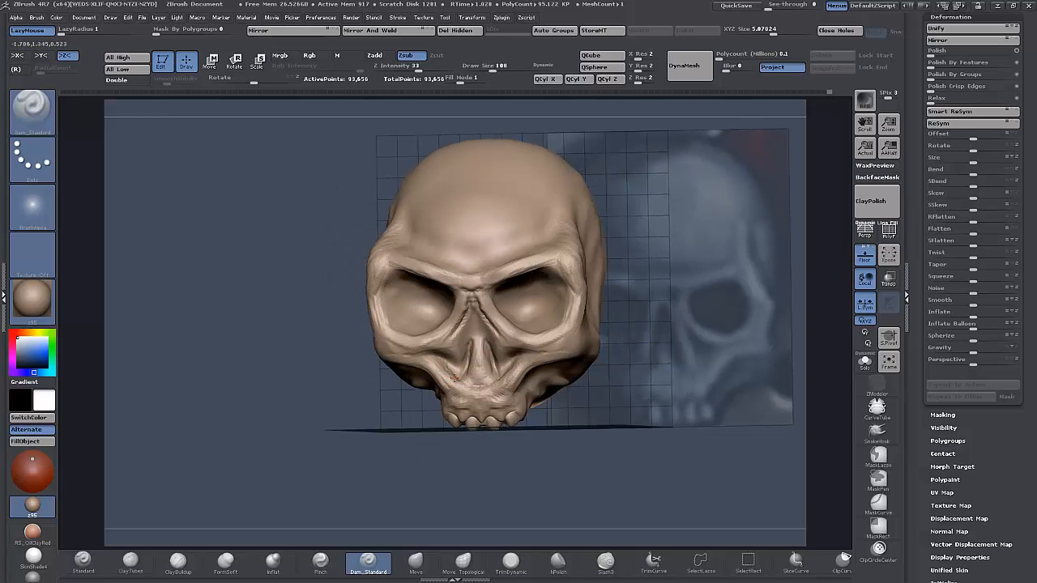
left_click_drag(447, 371, 458, 383)
mouse_move(395, 488)
left_mouse_down()
mouse_move(345, 457)
mouse_move(353, 464)
left_mouse_up()
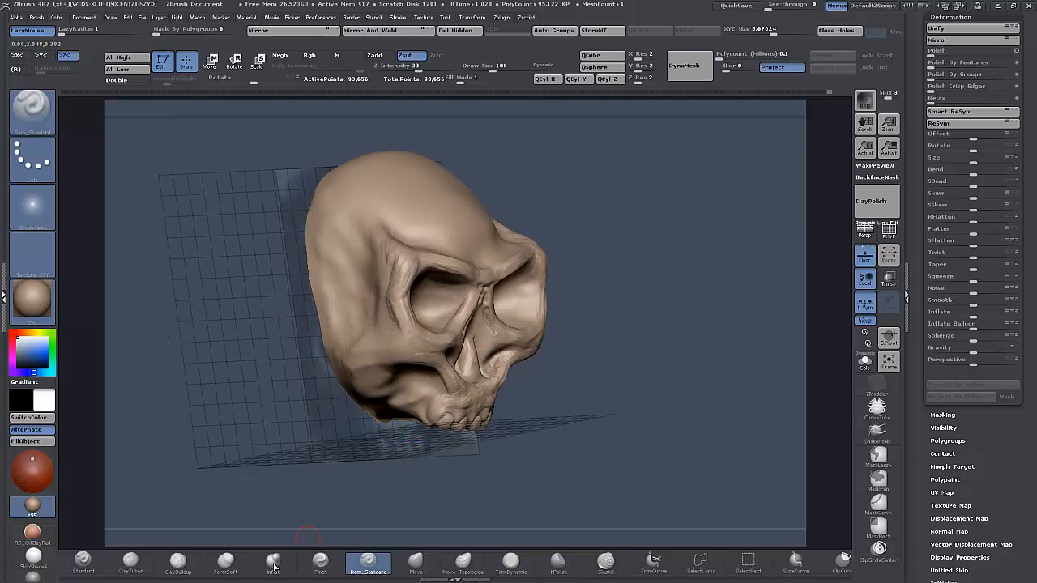
Step: Switch to the ClayBuildup brush and hide the floor grid together with its reference images
left_click(178, 562)
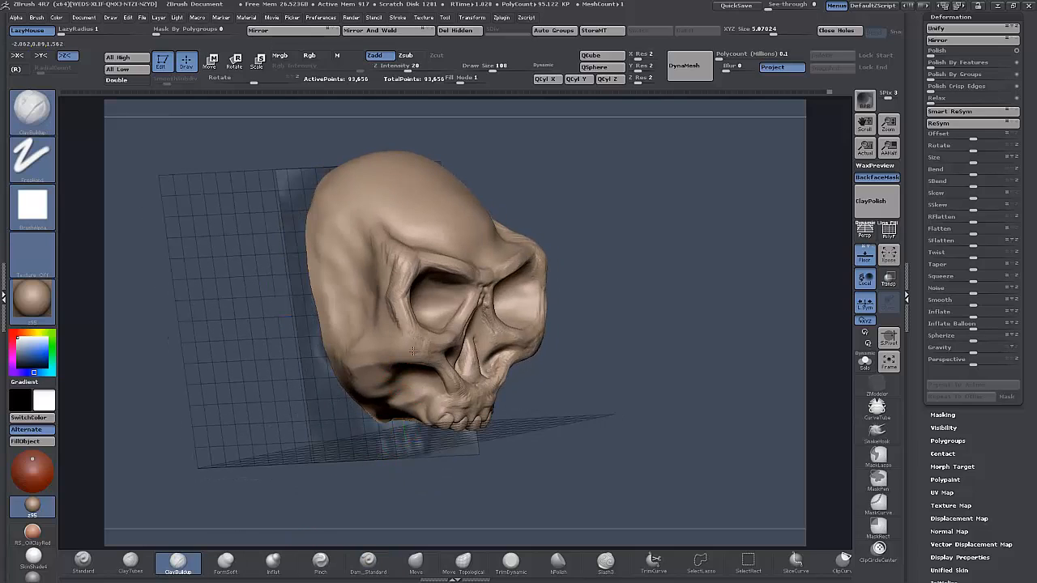
left_click(863, 258)
mouse_move(614, 440)
left_mouse_down()
mouse_move(622, 392)
mouse_move(639, 393)
mouse_move(621, 423)
mouse_move(599, 425)
left_mouse_up()
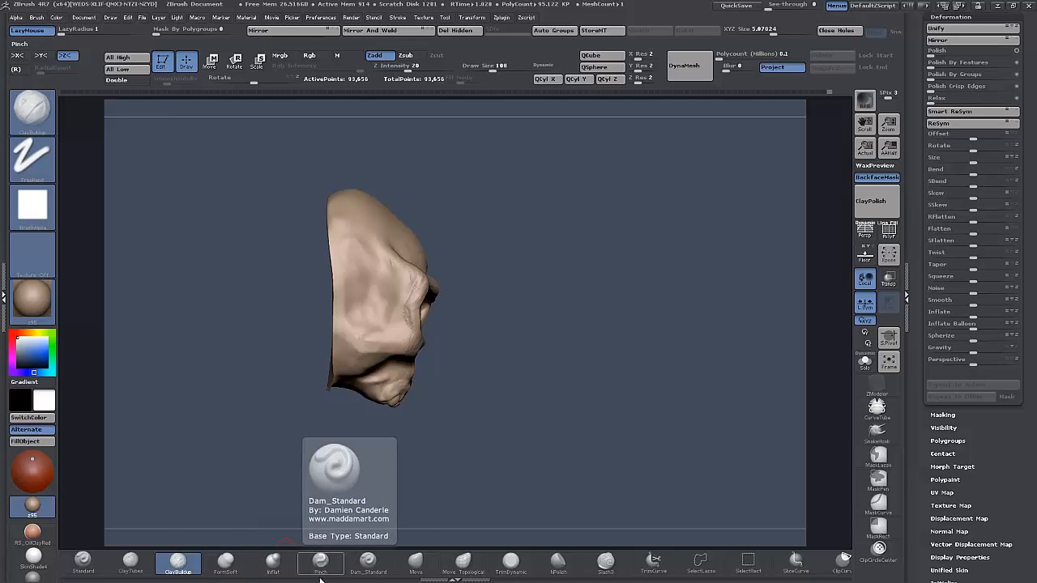
Step: Enlarge the Move brush and pull the forehead outward into a fuller curve in side profile
left_click(416, 561)
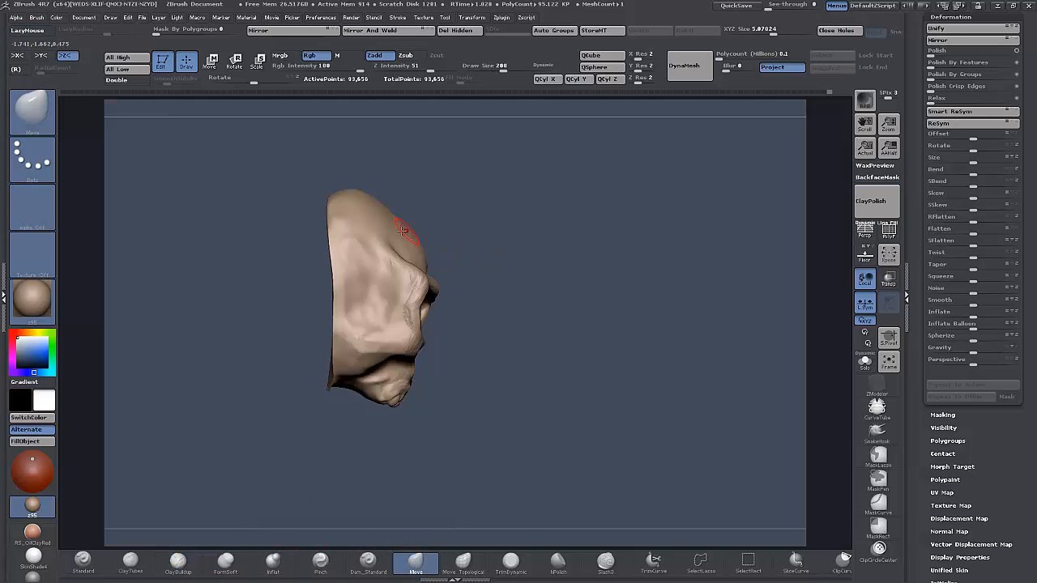
key("bracketright")
key("bracketright")
key("bracketright")
key("bracketright")
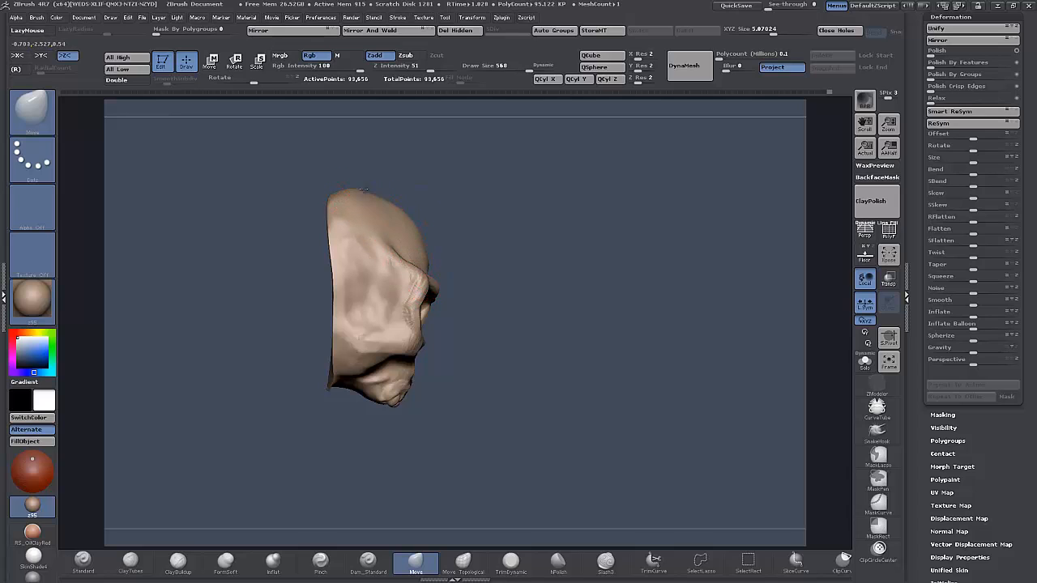
Step: Try pulling the skull's lower sides below the cheekbones outward with the Move brush, and undo the change
mouse_move(506, 335)
left_mouse_down()
mouse_move(505, 356)
mouse_move(567, 380)
left_mouse_up()
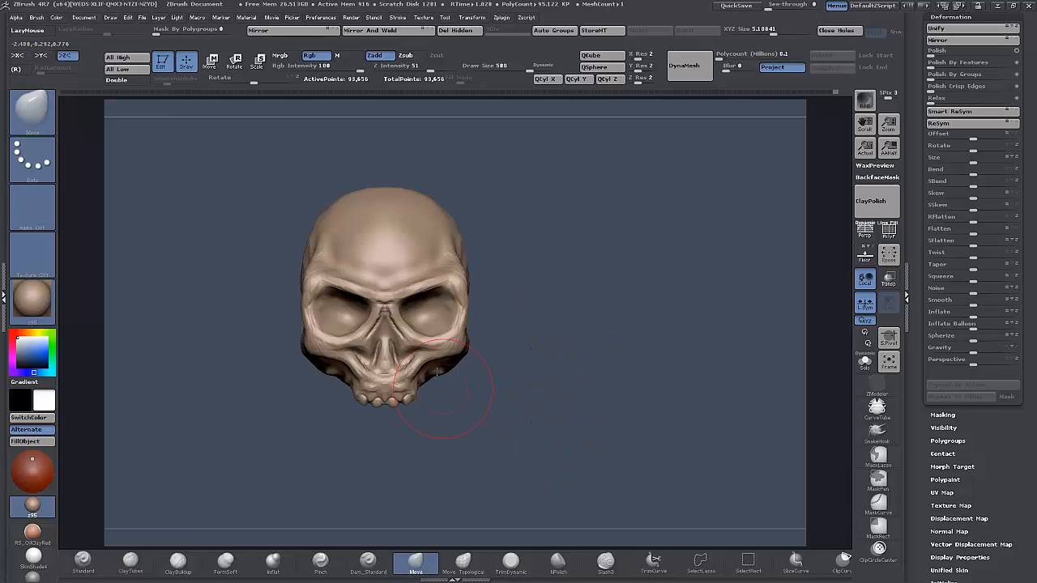
left_click_drag(438, 371, 463, 381)
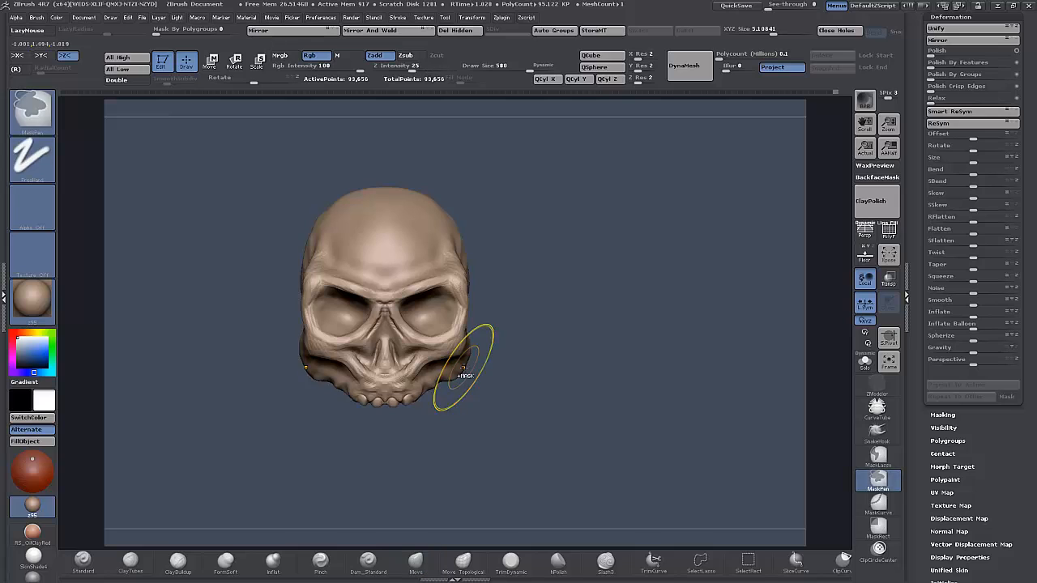
key("ctrl+z")
left_click_drag(540, 412, 619, 426)
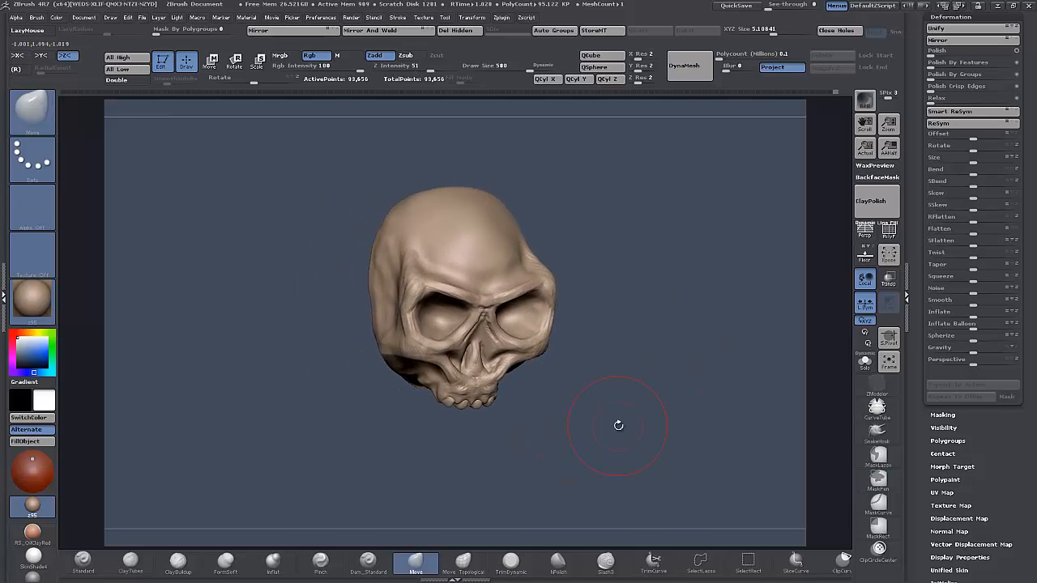